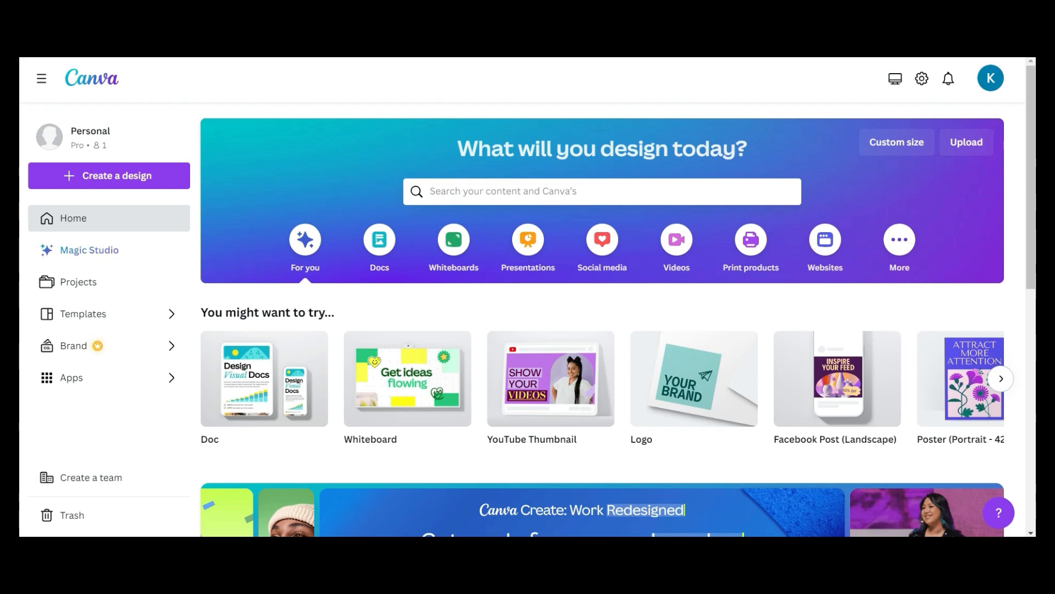
Search for "youtube thumbnails" and open the Colorful Freelancer YouTube Thumbnail template for customizing
left_click(660, 191)
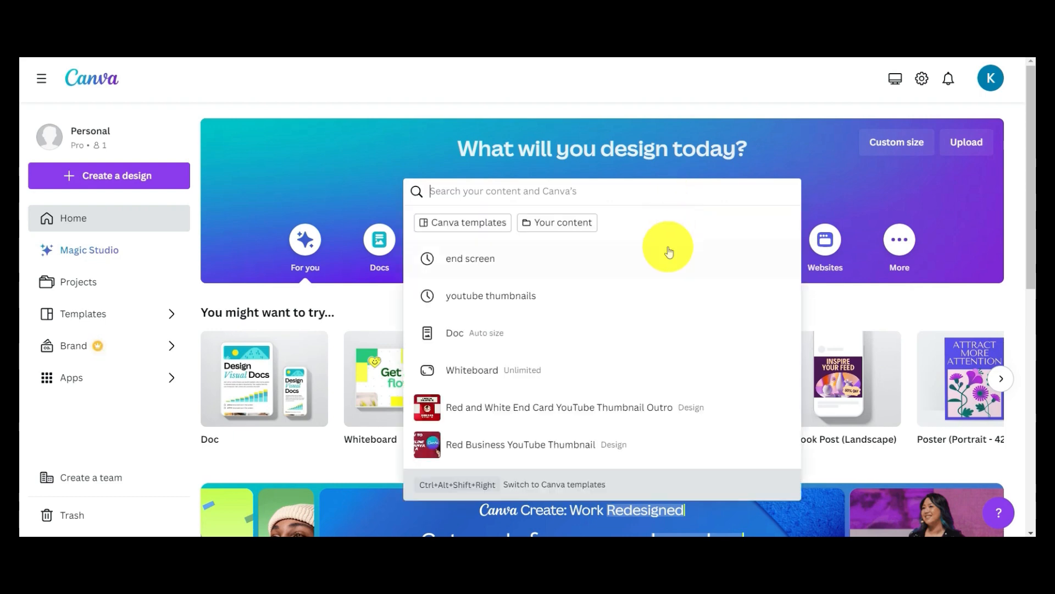
left_click(660, 295)
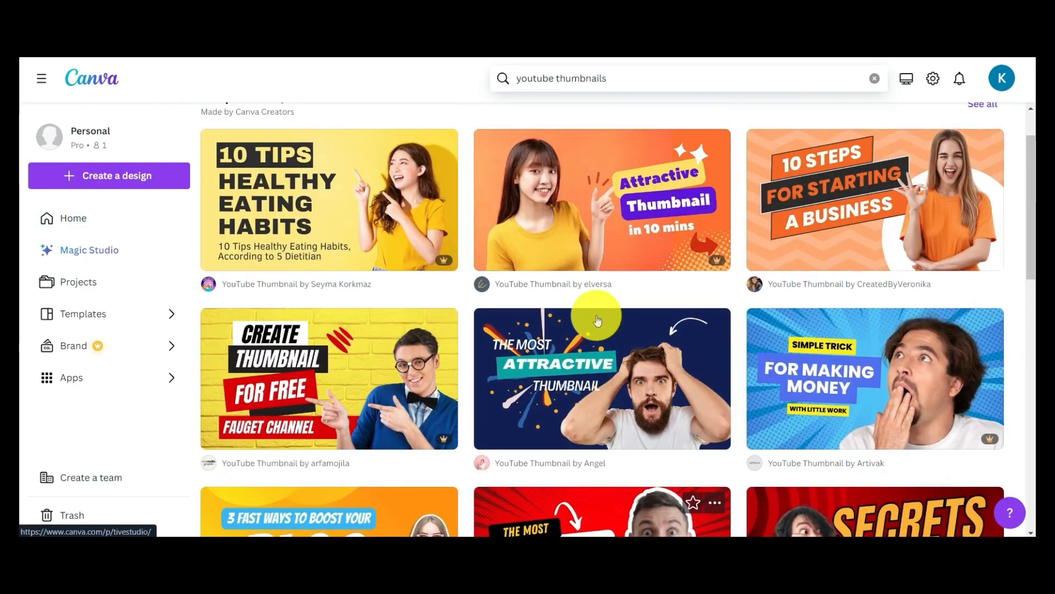
scroll(593, 297, "down", 5)
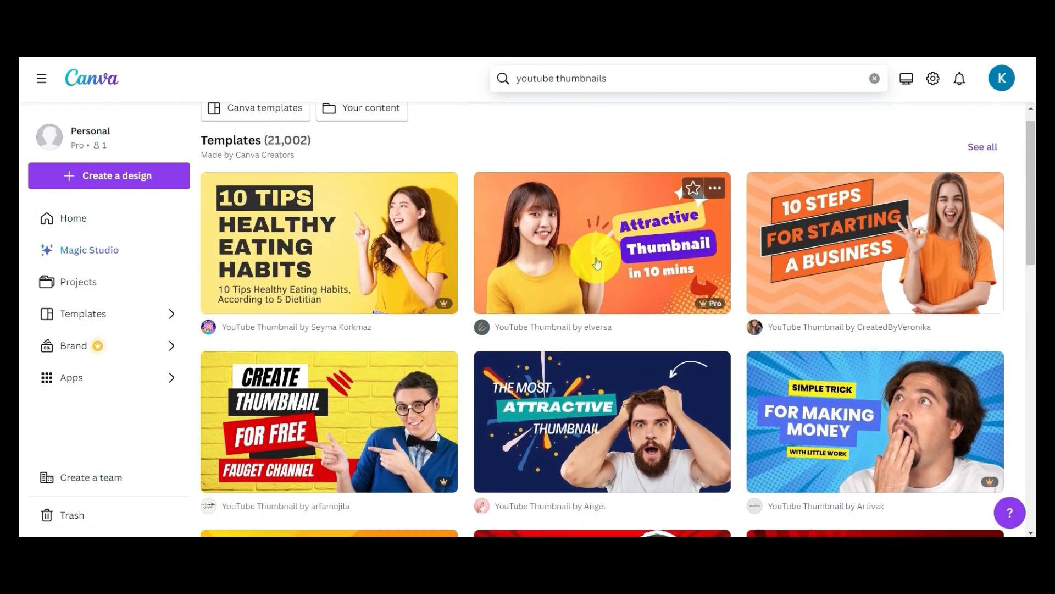
scroll(596, 259, "up", 5)
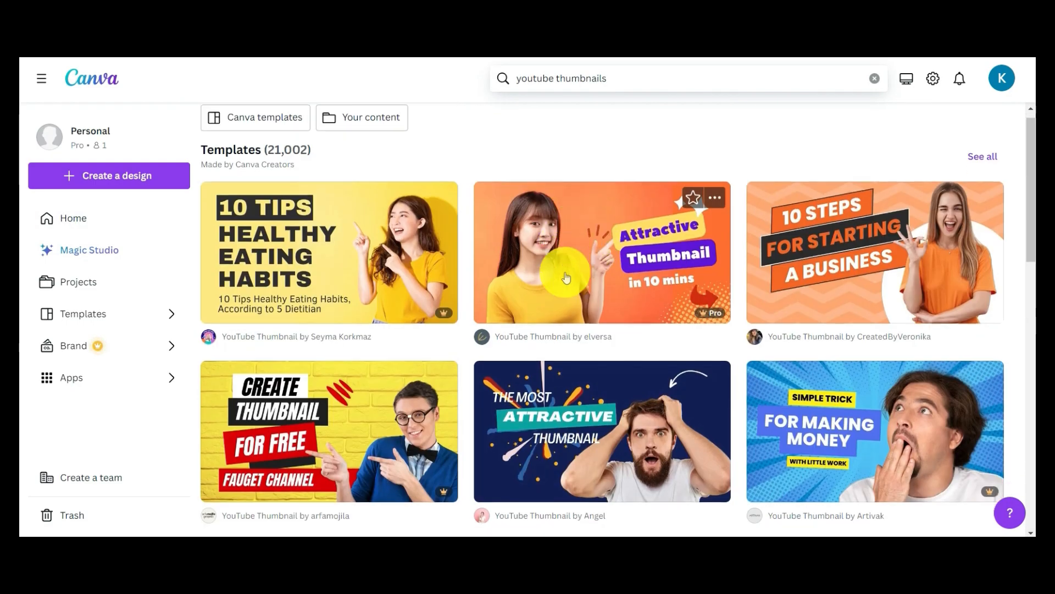
scroll(595, 240, "down", 8)
scroll(578, 306, "down", 3)
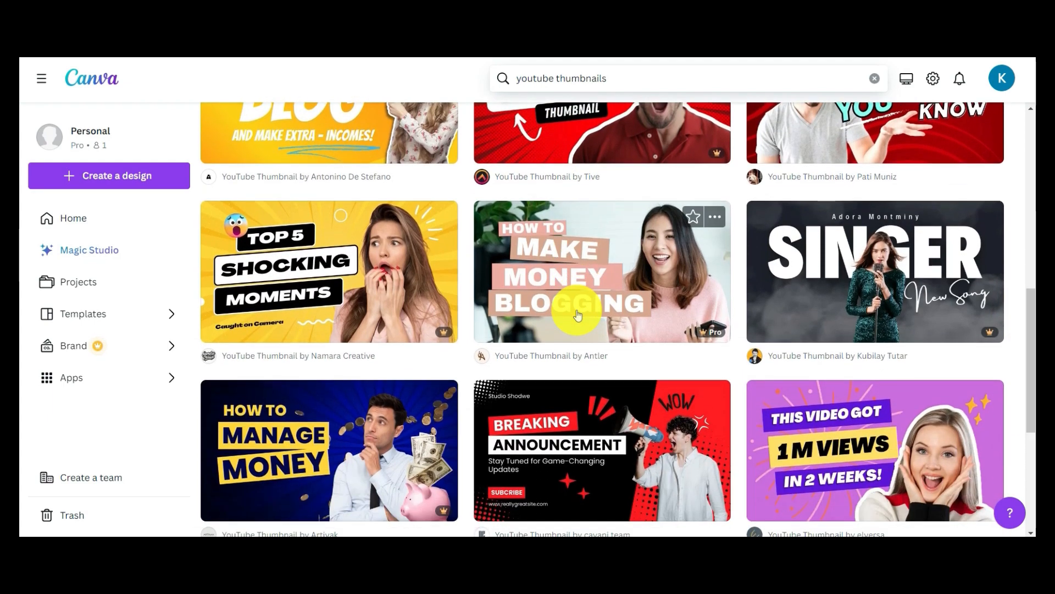
left_click(602, 502)
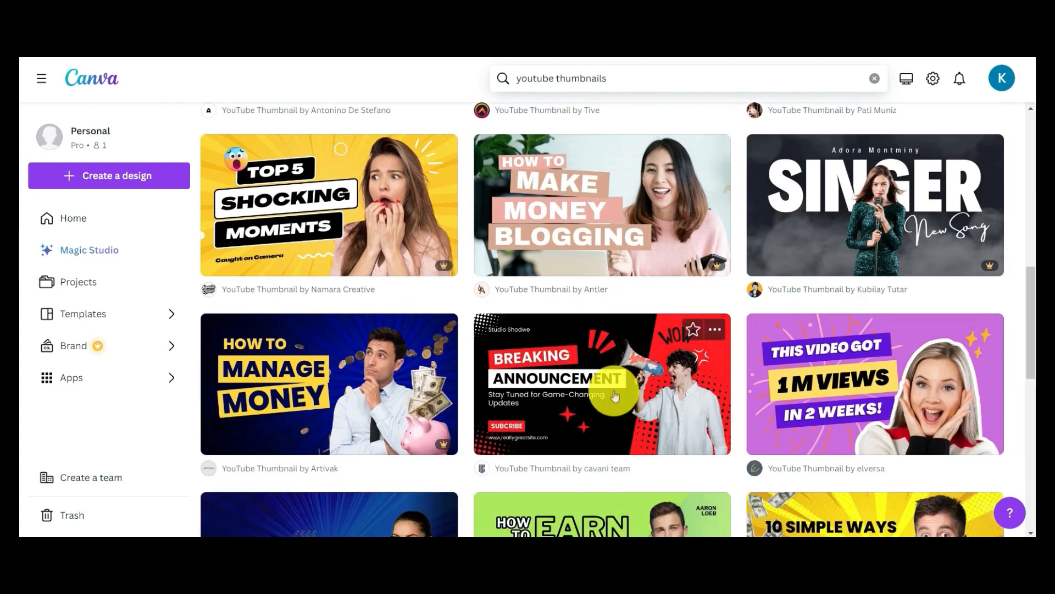
scroll(616, 390, "down", 5)
scroll(613, 368, "down", 1)
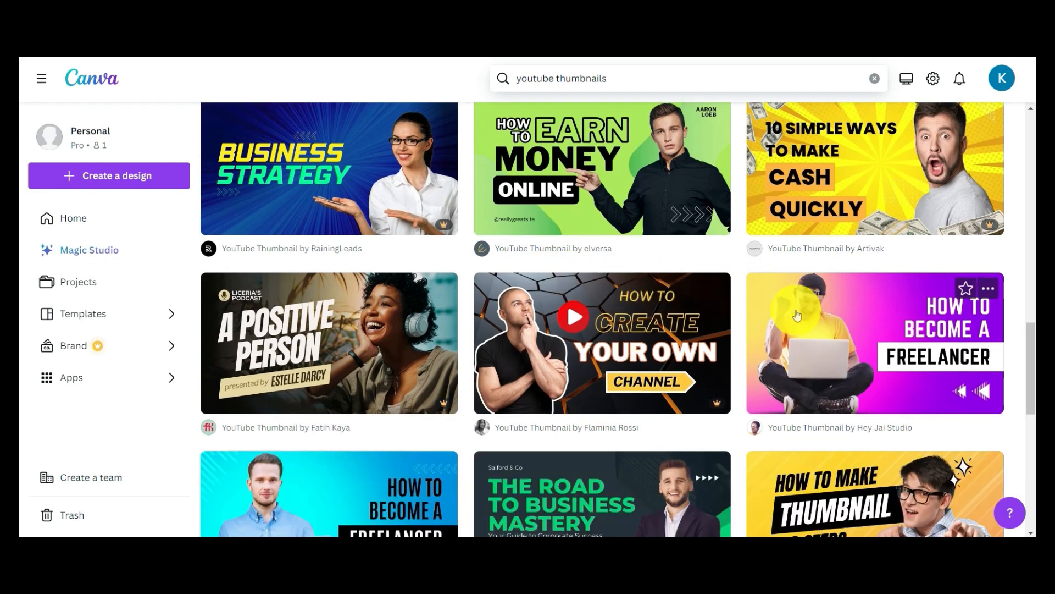
left_click(885, 344)
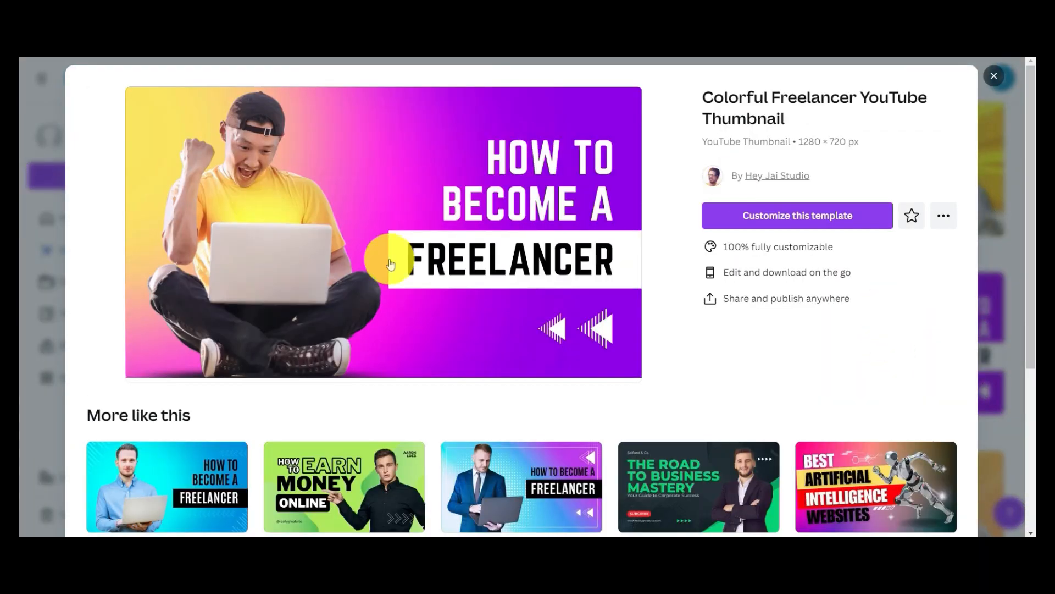
left_click(761, 219)
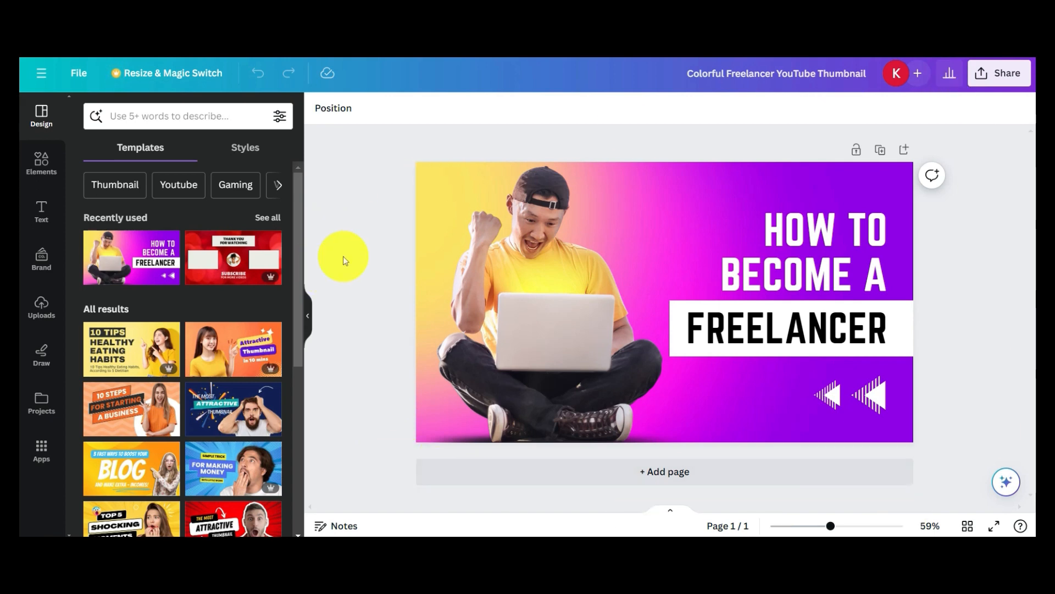
Replace the heading "HOW TO BECOME A" with "HOW TO MAKE YOUTUBE THUMNBNAILS USING CANVA"
left_click(812, 271)
left_click(812, 269)
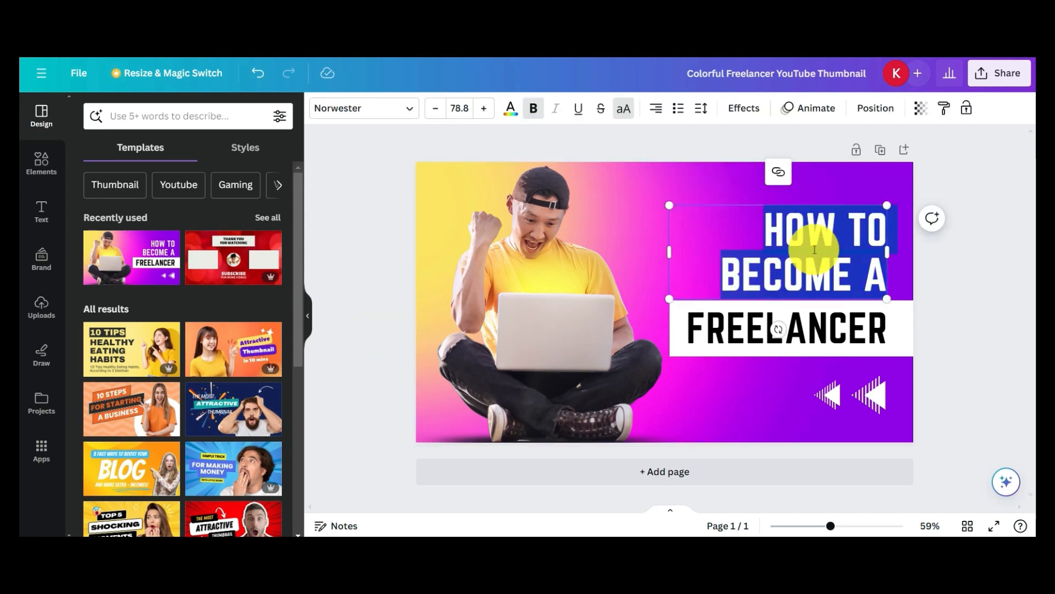
key("BackSpace")
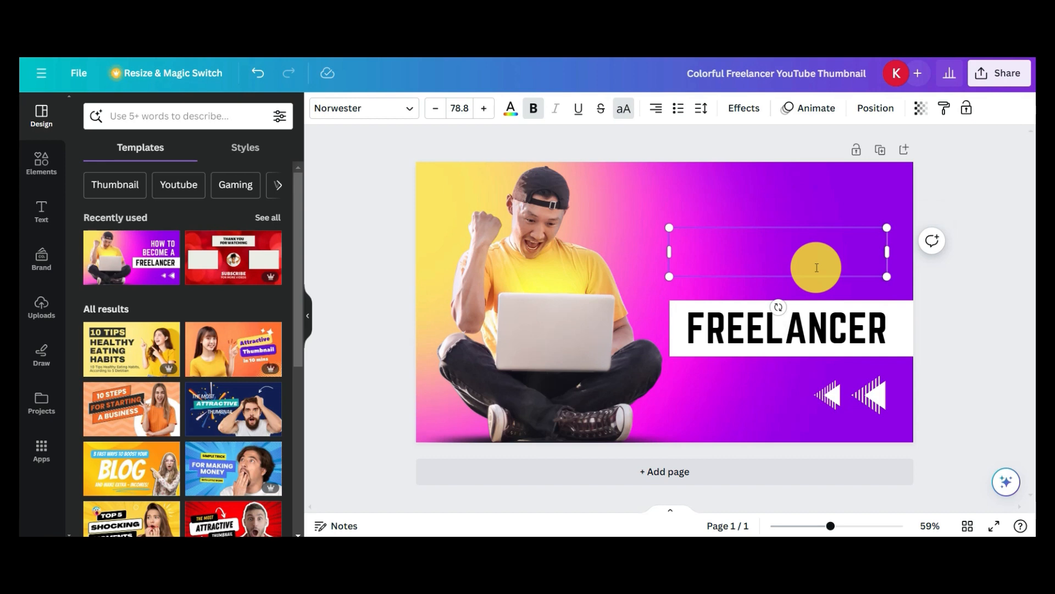
type("HOW")
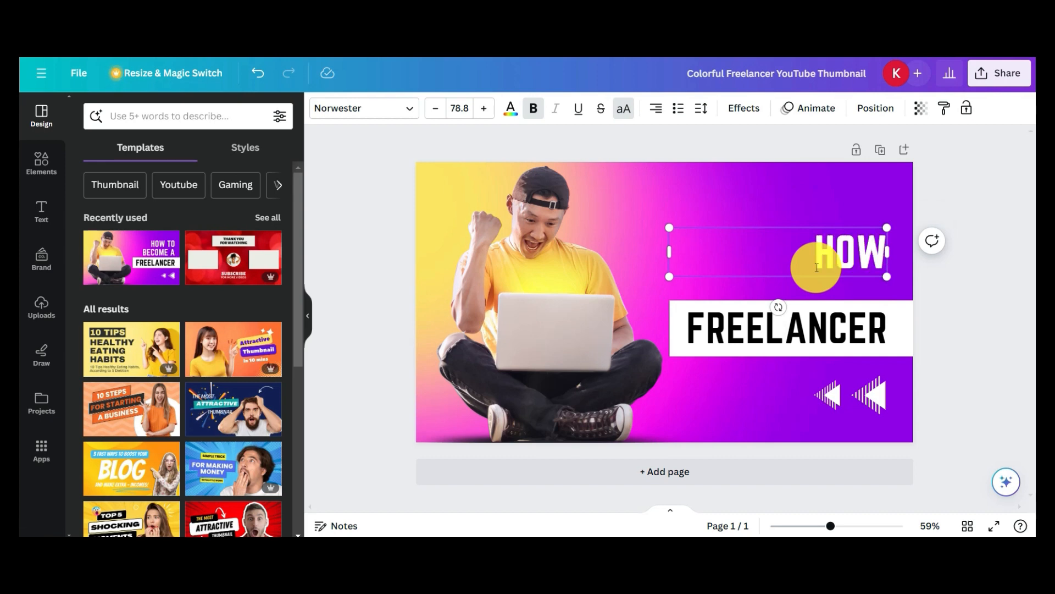
type(" T")
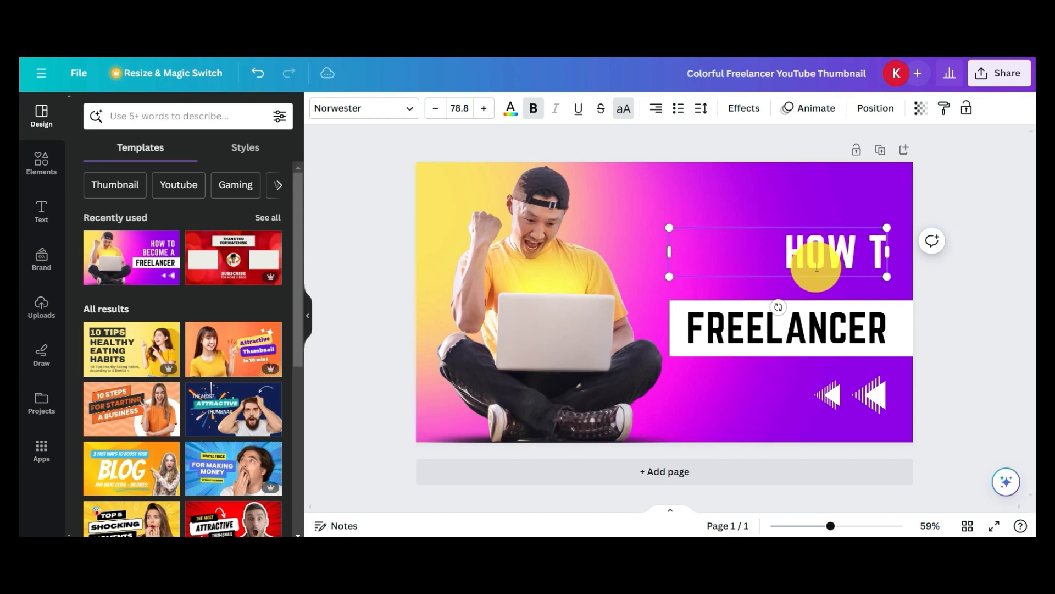
type("O MAKE")
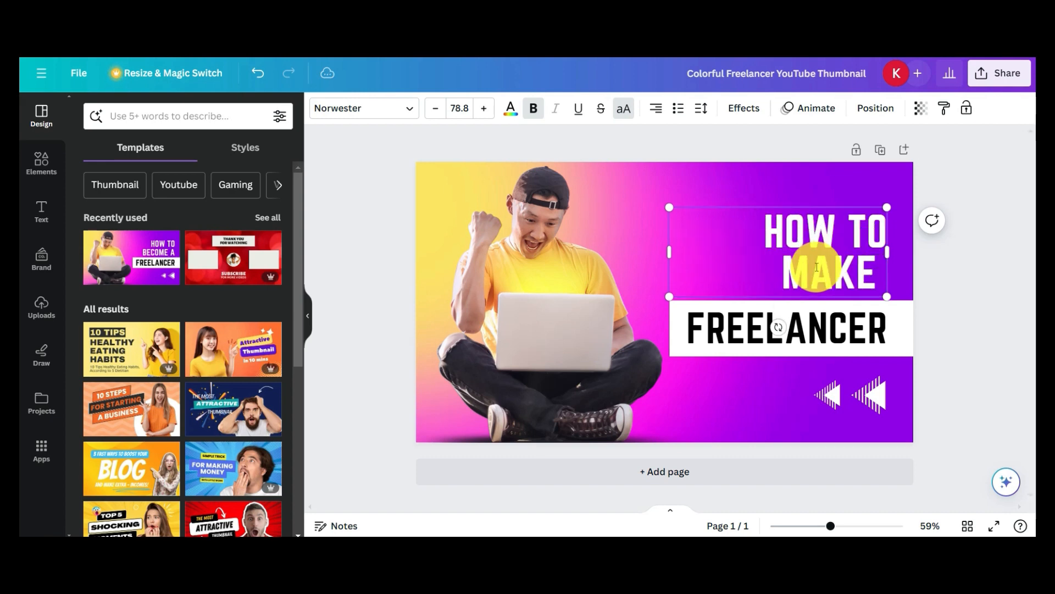
type(" YOUTU")
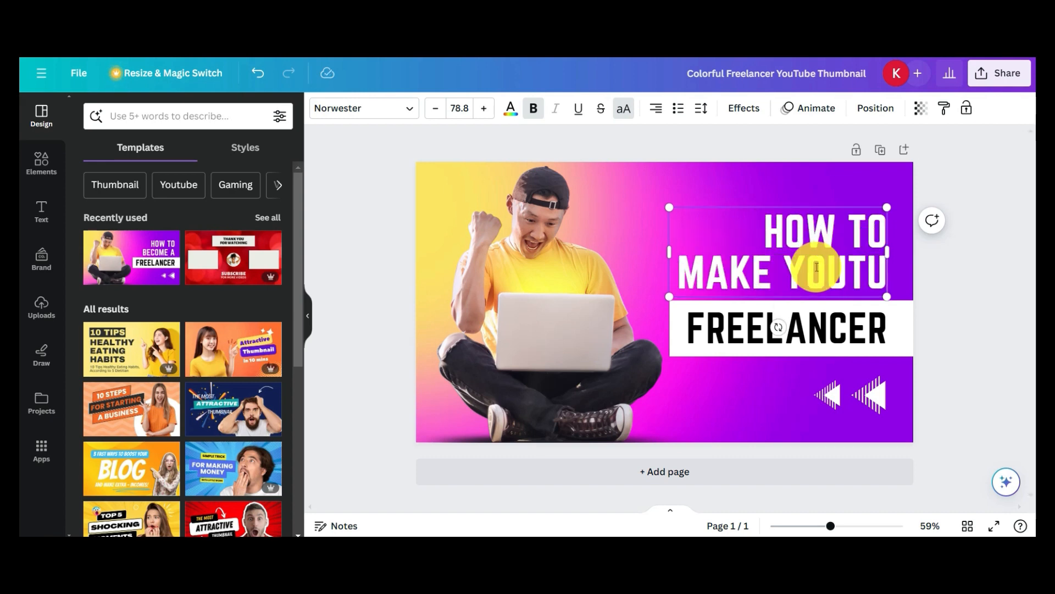
type("BE THUMBNBAIL")
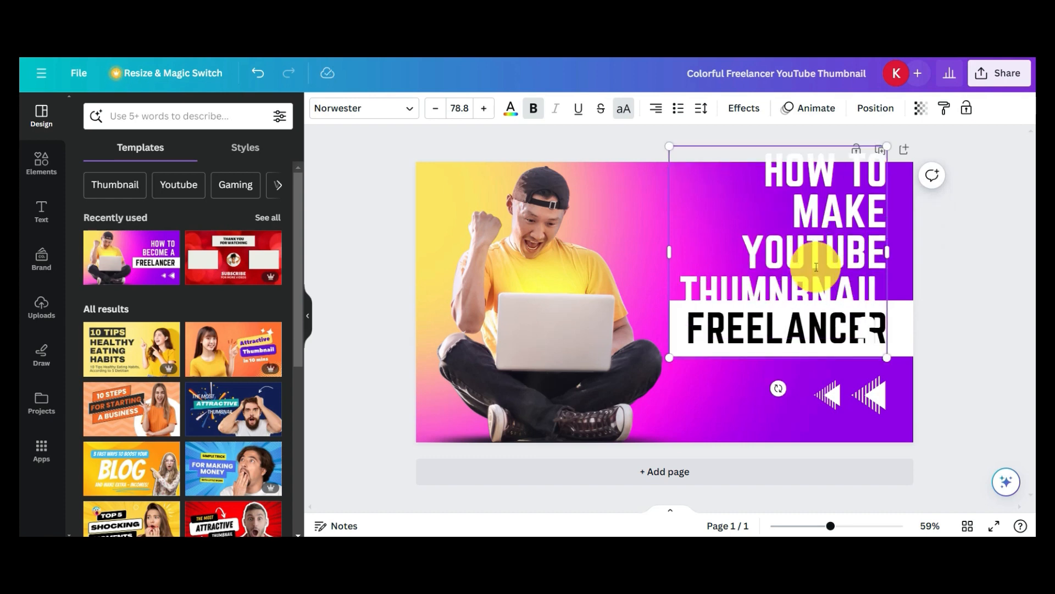
type(" & USING")
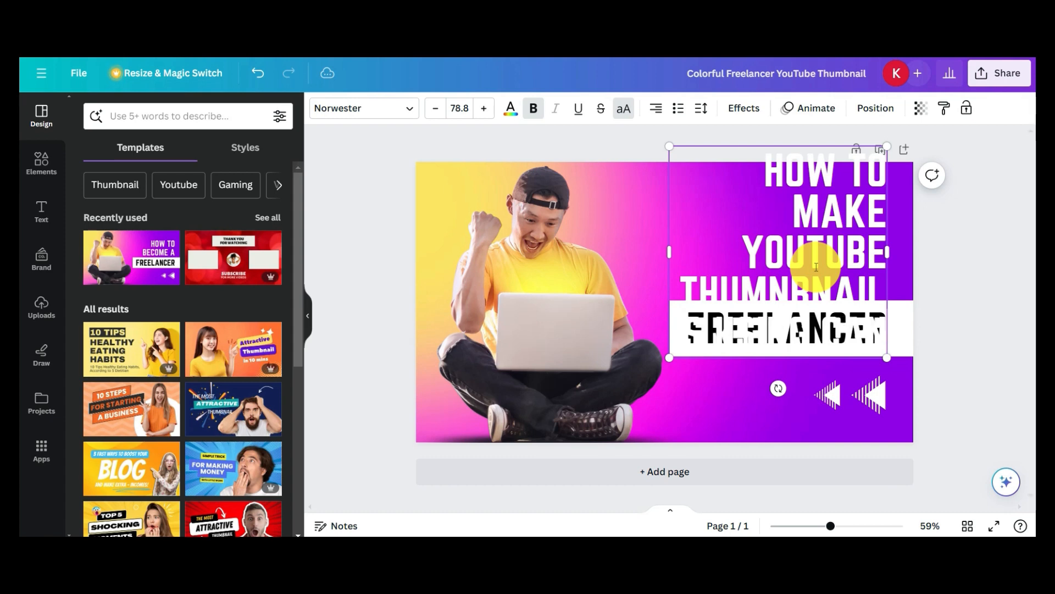
type(" CANVA")
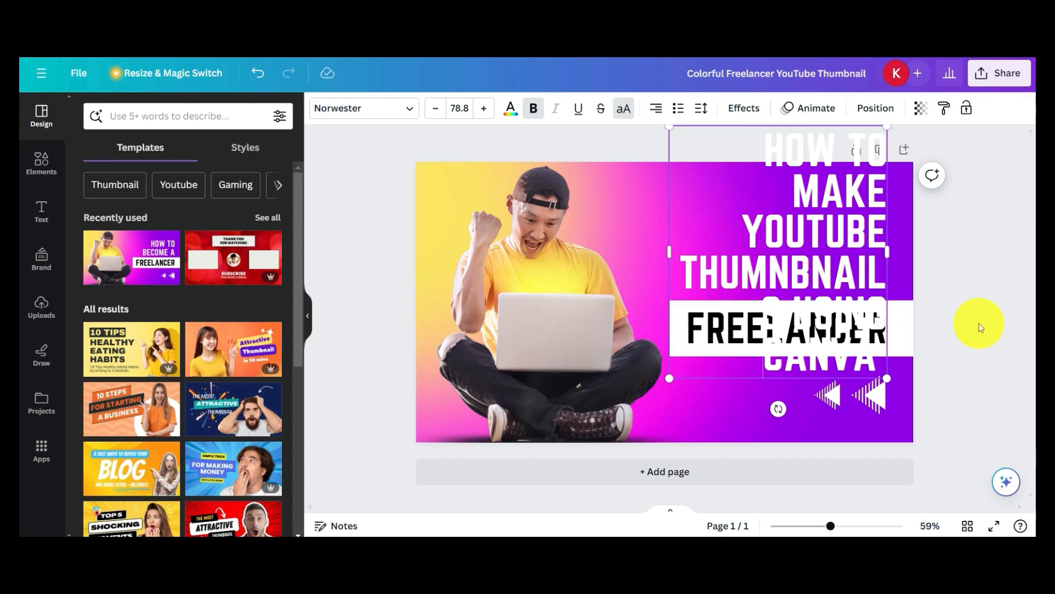
Delete the white bar, the "FREELANCER" text and both arrow graphics from the thumbnail
left_click(936, 332)
left_click(908, 330)
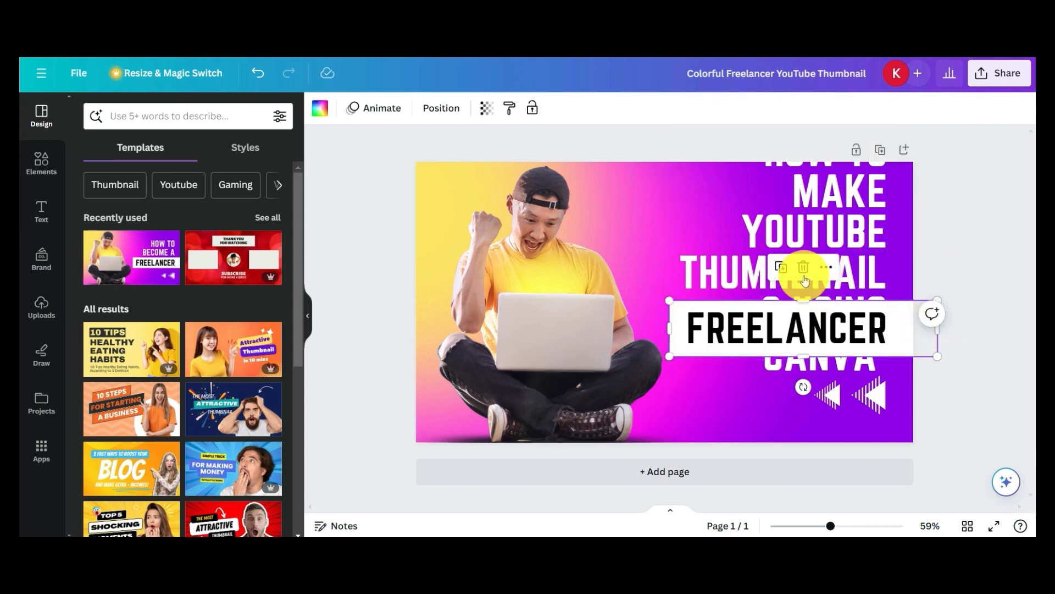
key("Delete")
left_click(871, 319)
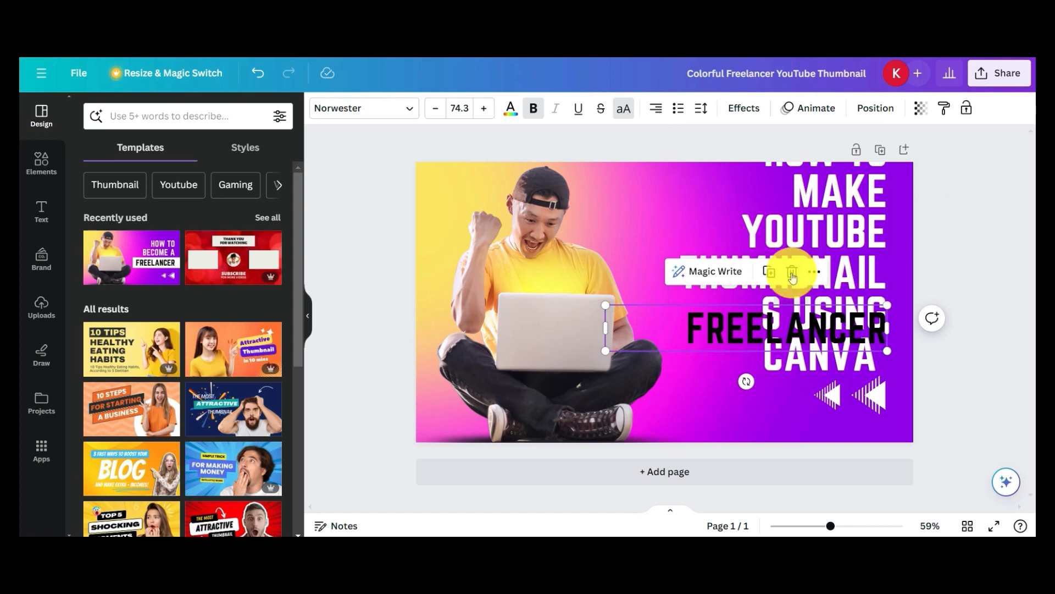
key("Delete")
left_click(829, 397)
left_click(853, 347)
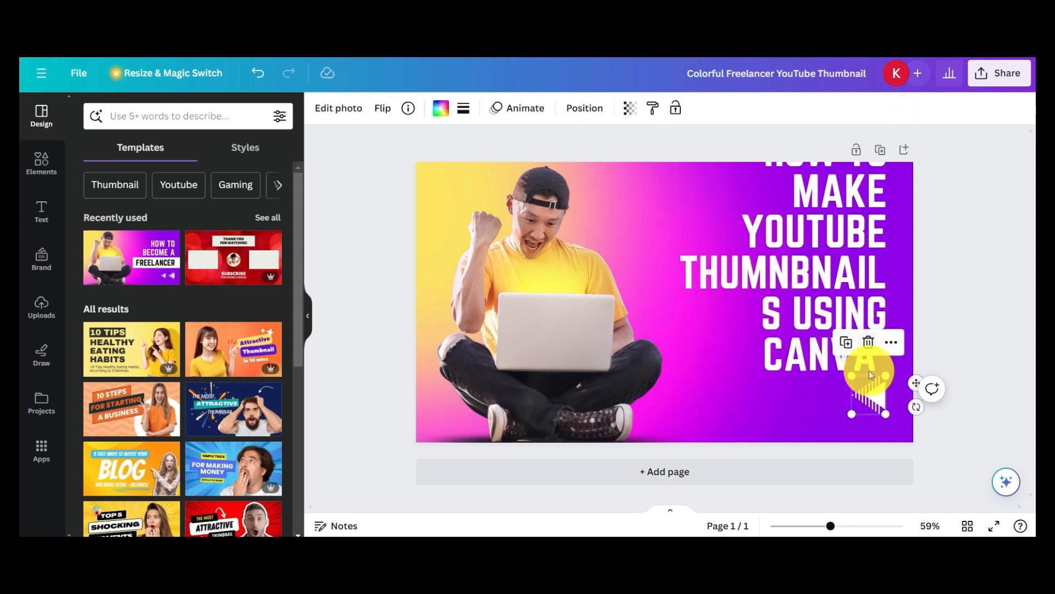
left_click(869, 342)
Move the heading fully onto the page, widen its text box to fit four lines, and position it beside the man
left_click_drag(841, 266, 846, 326)
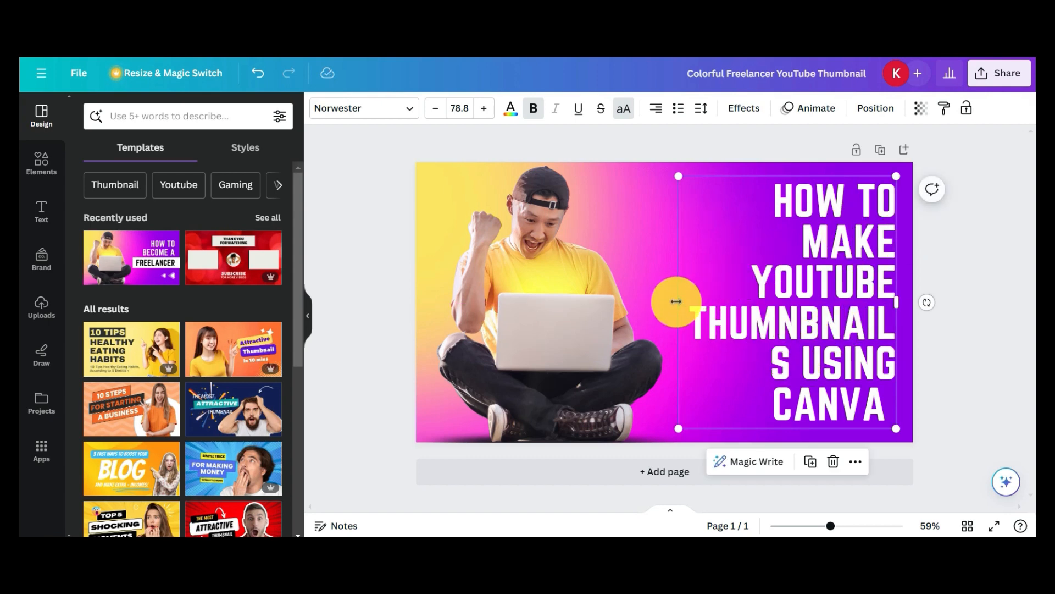
left_click_drag(676, 302, 652, 305)
left_click(977, 352)
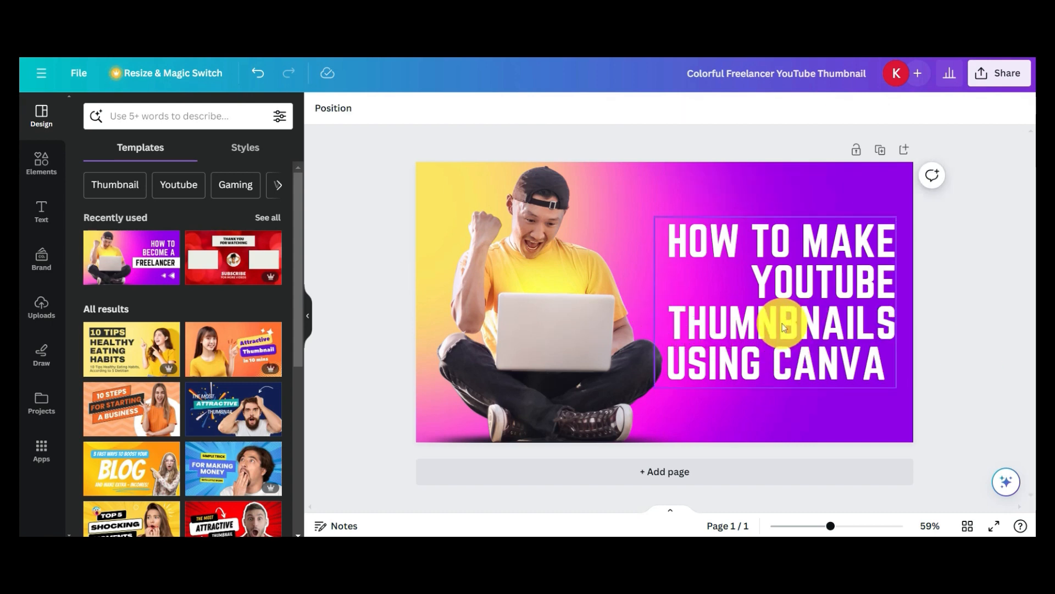
left_click_drag(784, 327, 792, 323)
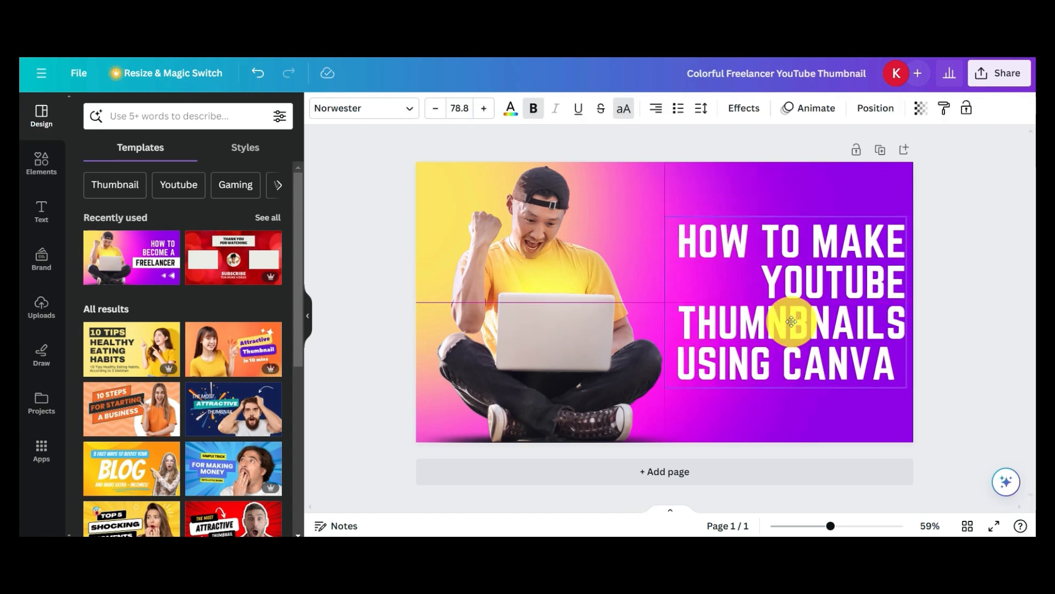
left_click_drag(792, 321, 792, 320)
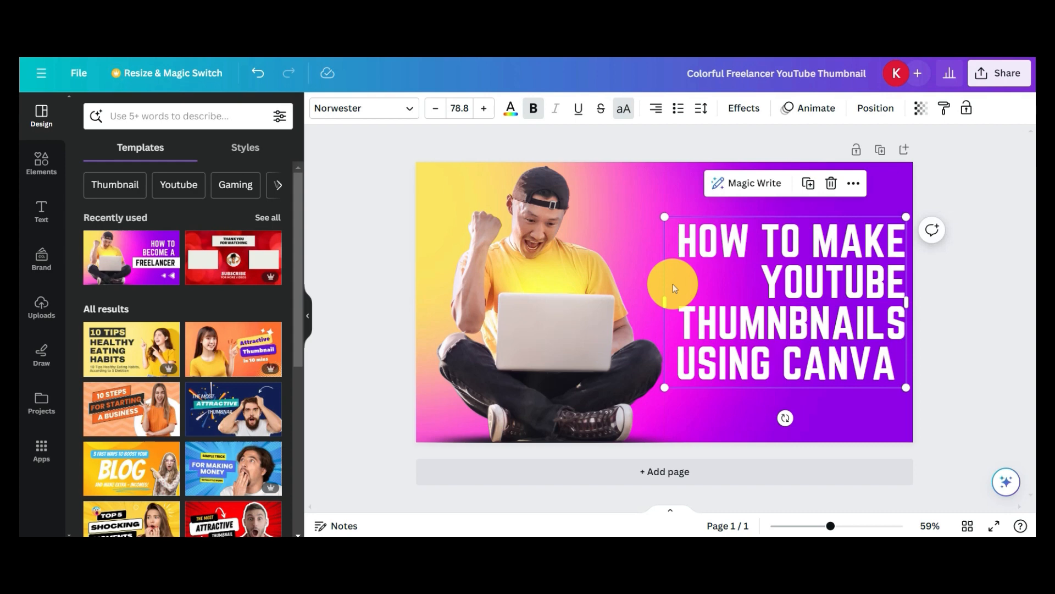
Try solid colours on the thumbnail's background, including beige and coral red, ending with pink #FF66C4
left_click(578, 312)
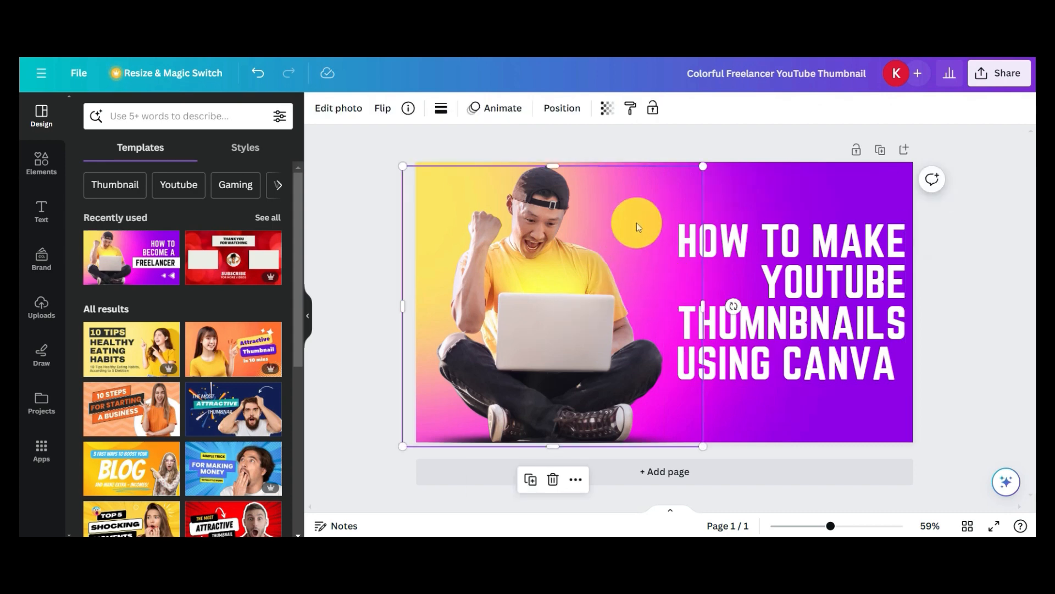
left_click(844, 197)
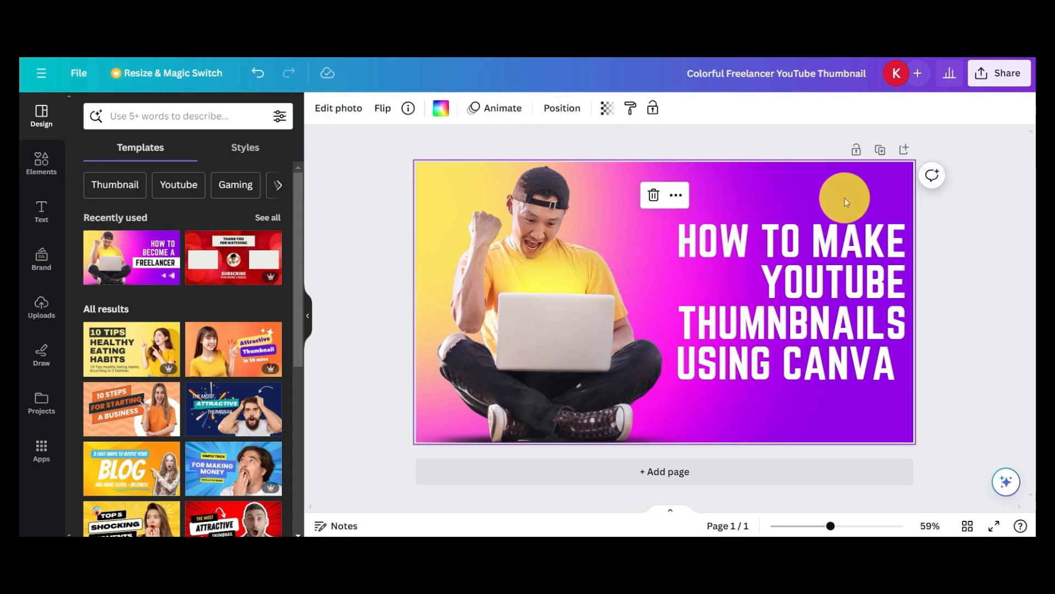
left_click(448, 115)
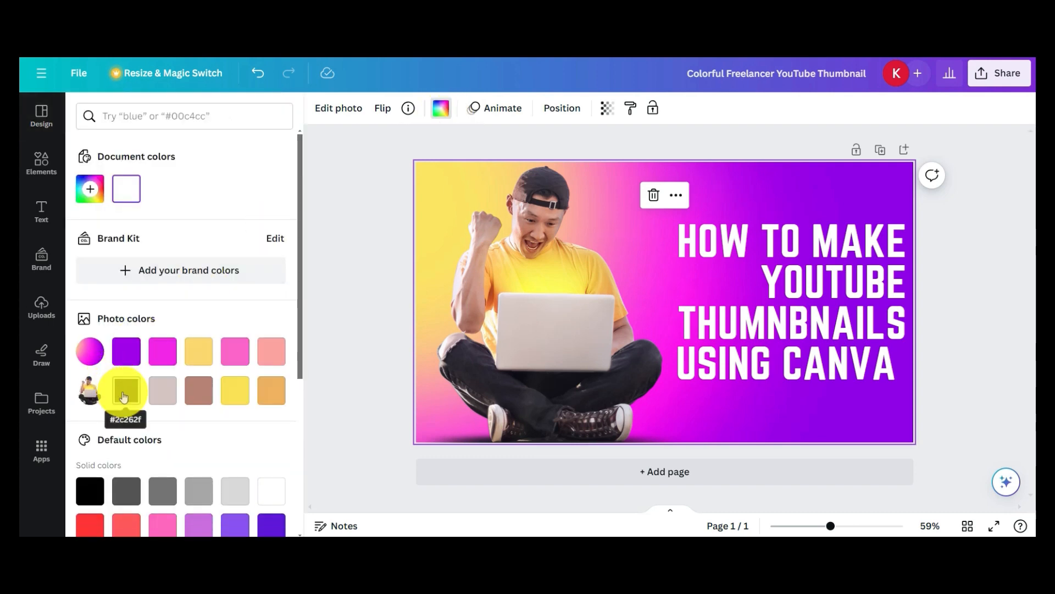
left_click(125, 390)
left_click(162, 355)
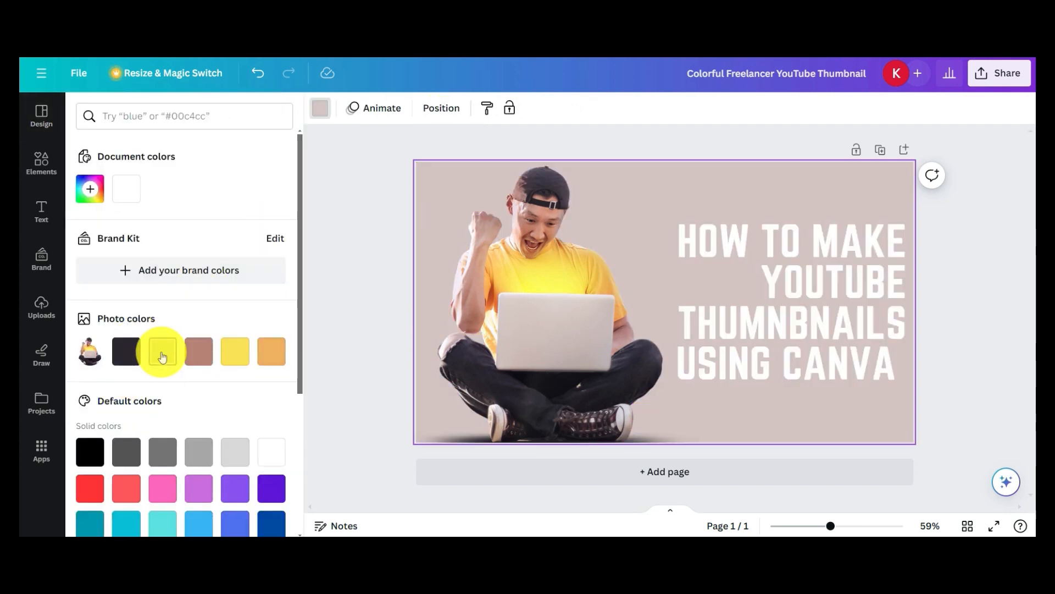
left_click(128, 487)
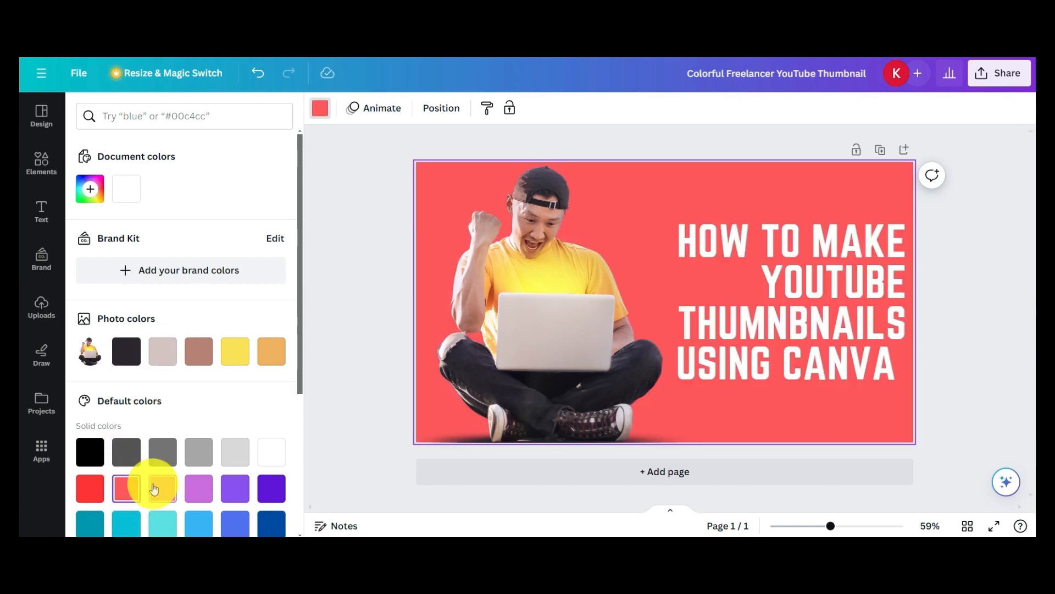
left_click(155, 488)
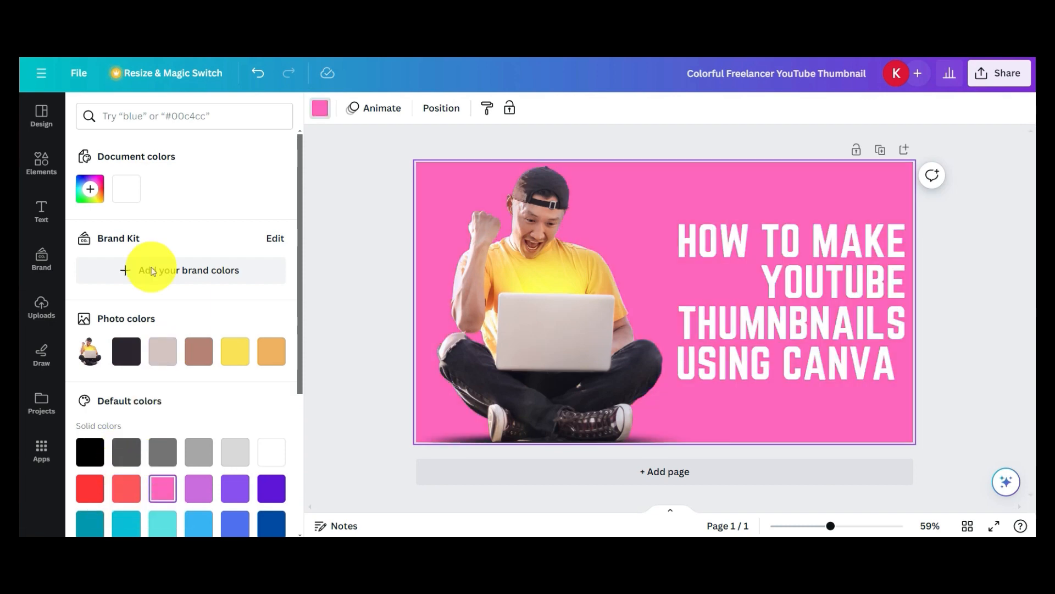
Set the background to the custom solid colour #665E63
left_click(90, 189)
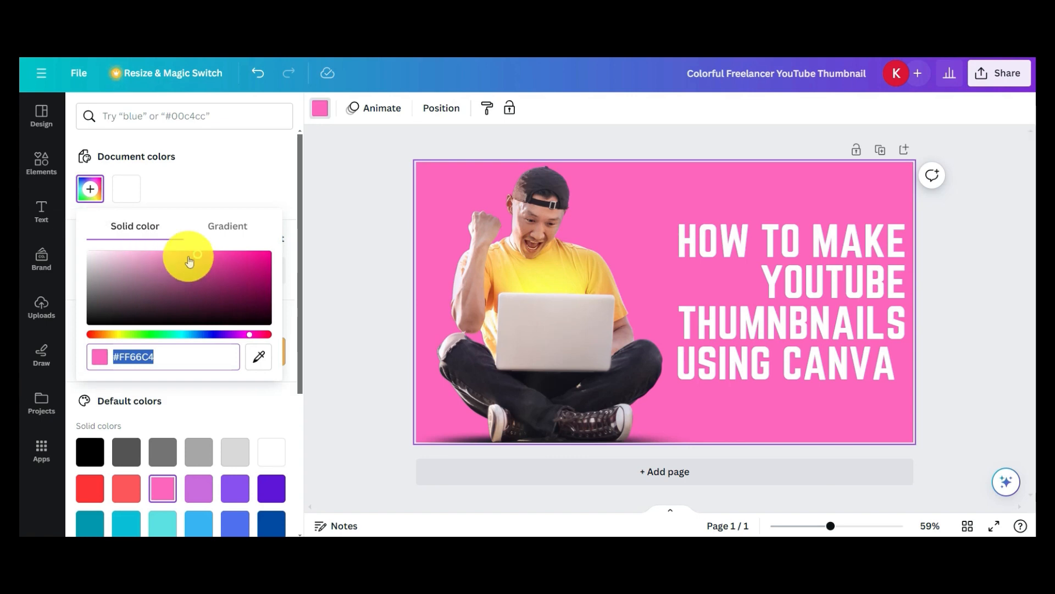
left_click_drag(188, 255, 102, 295)
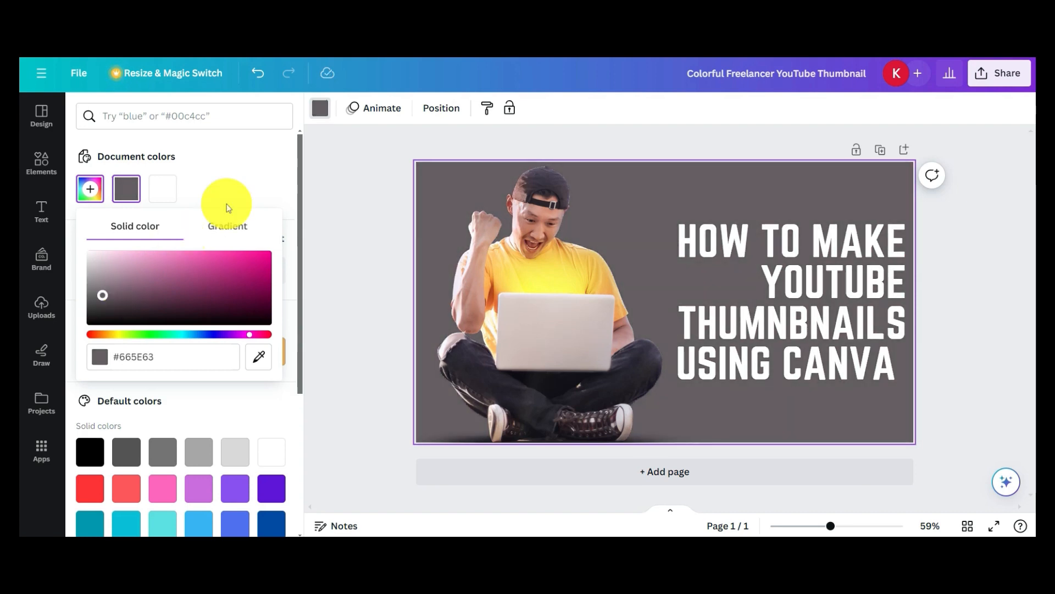
left_click(242, 181)
Fill the background with the default linear gradient running from blue to pink
scroll(245, 255, "down", 5)
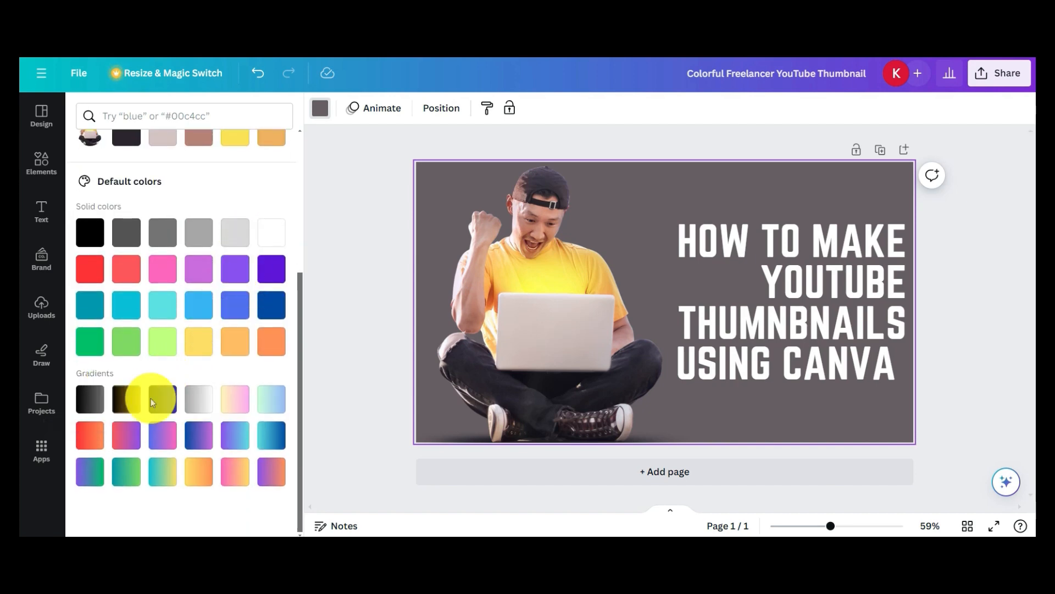
left_click(163, 437)
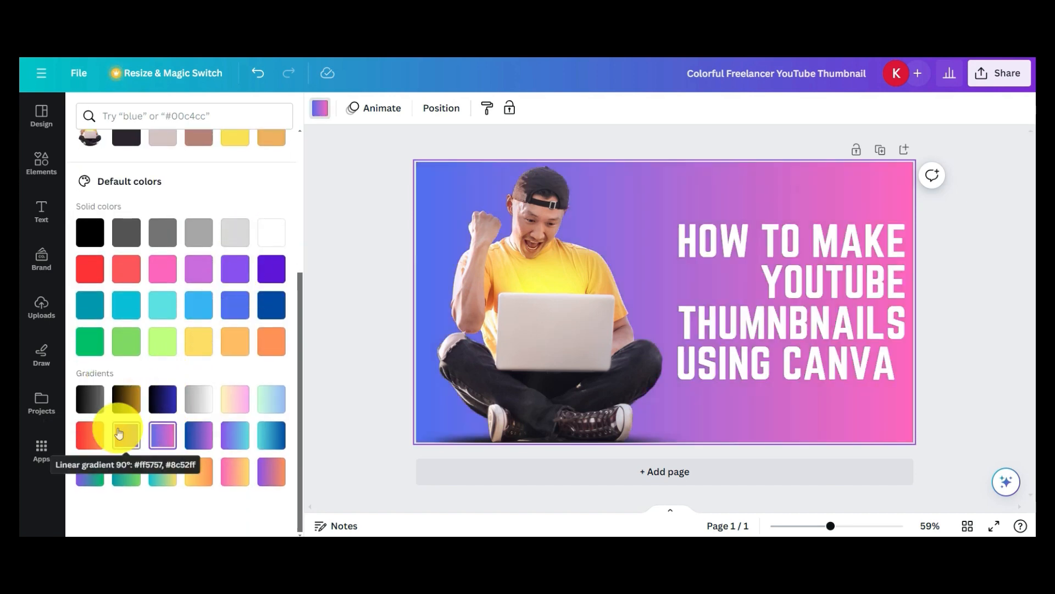
Try default linear gradients on the background, including grey to white and yellow to pink, ending with blue to pink
left_click(121, 434)
left_click(199, 404)
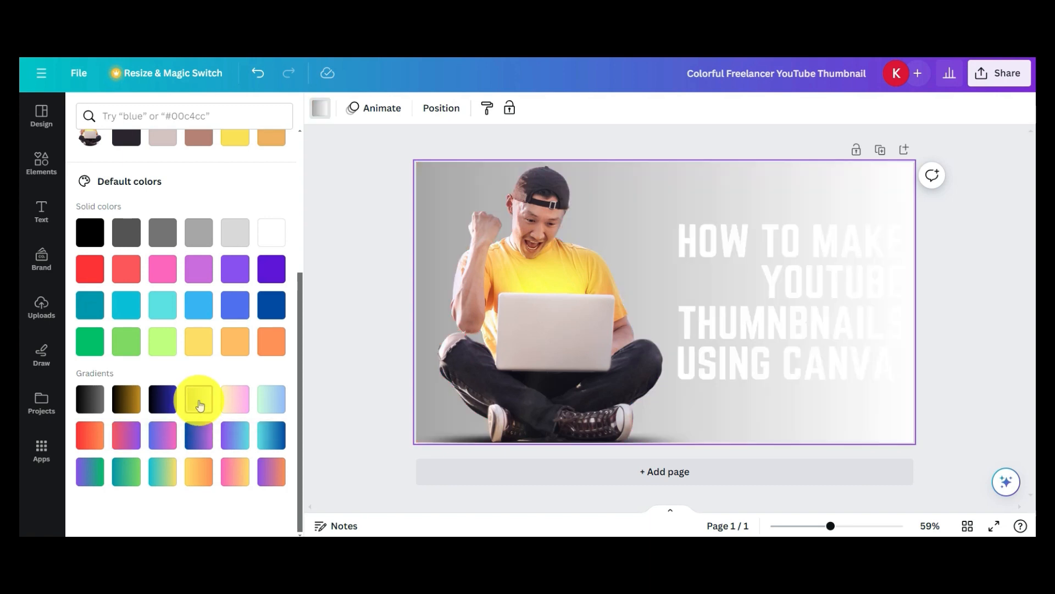
left_click(236, 402)
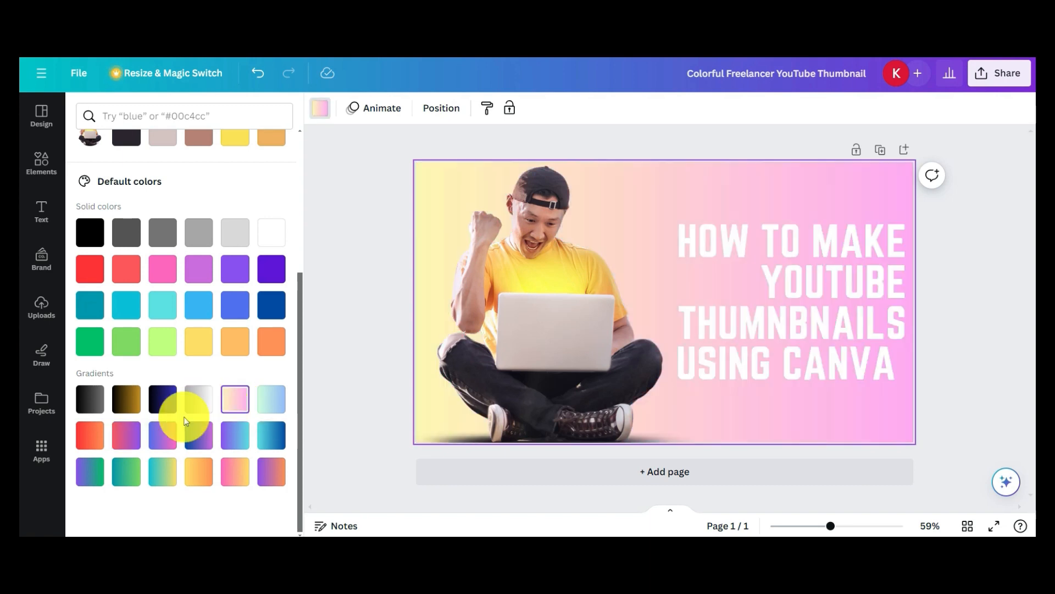
left_click(124, 433)
left_click(154, 434)
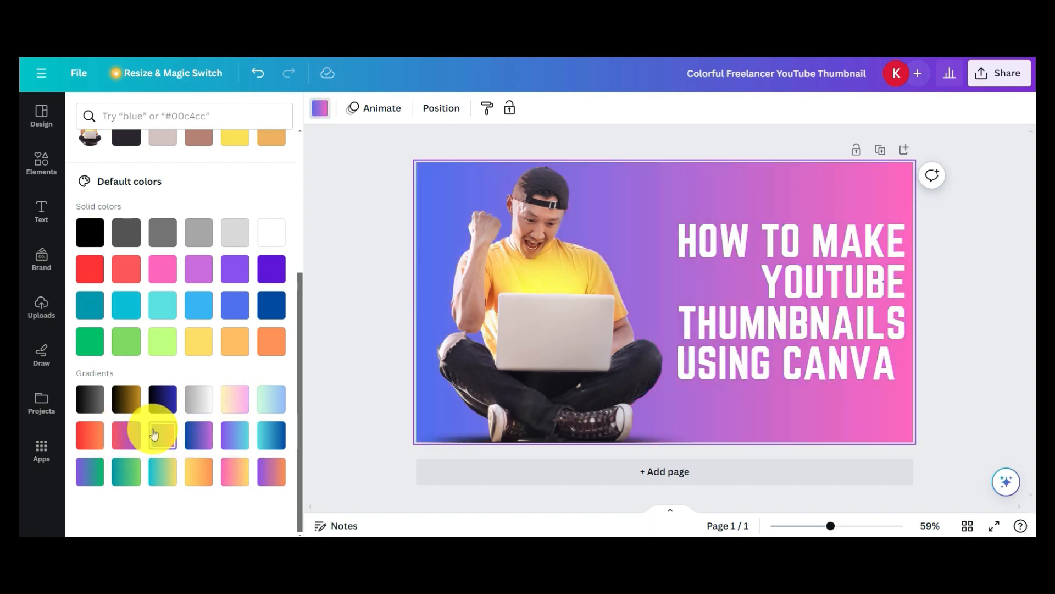
Replace the background gradient with the custom solid colour #696161, starting from the default light grey
scroll(154, 434, "up", 5)
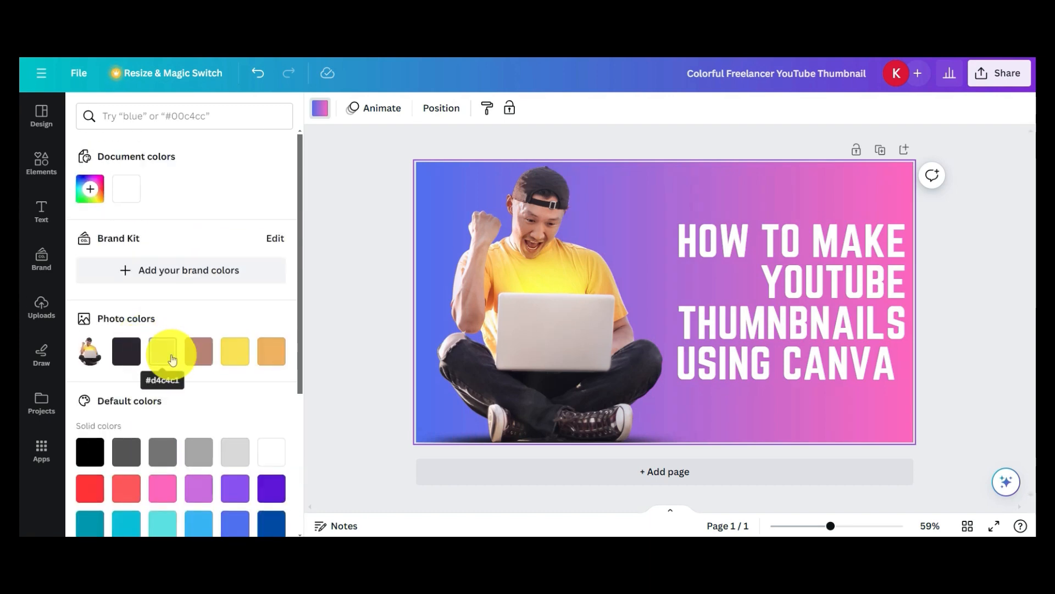
left_click(172, 360)
left_click(234, 449)
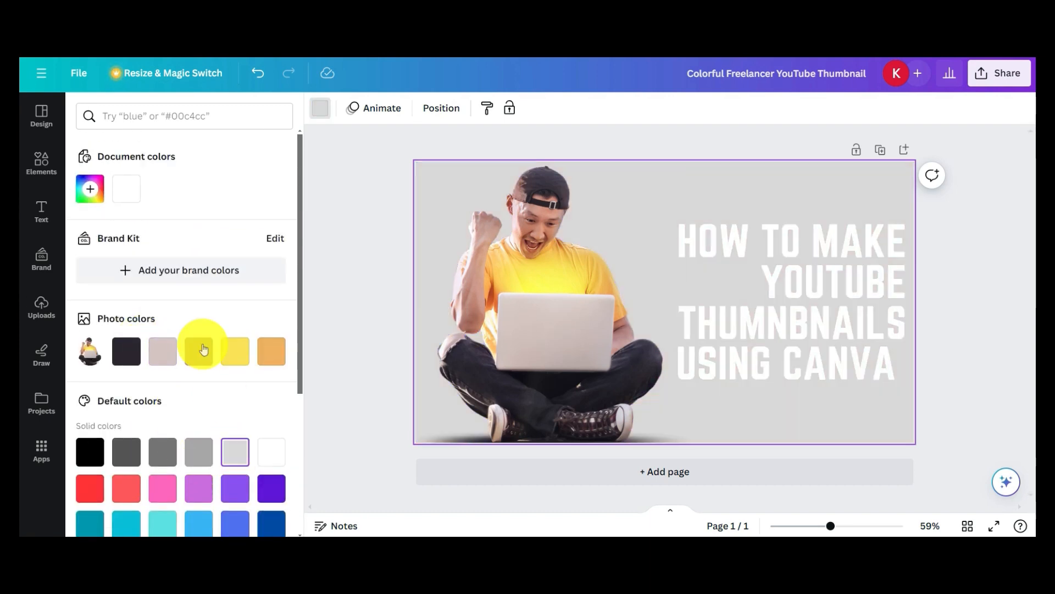
left_click(89, 188)
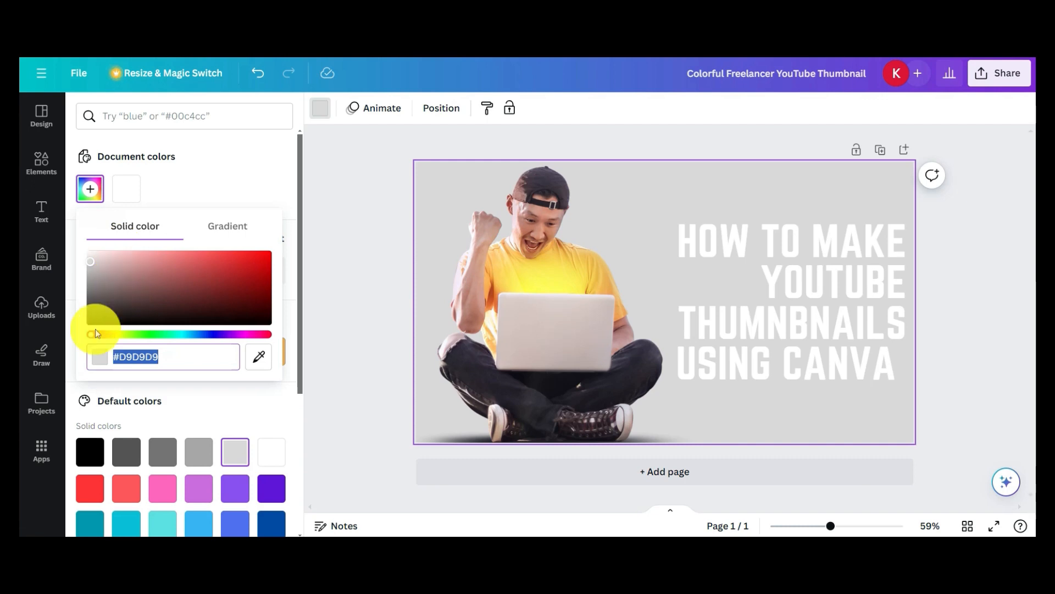
left_click_drag(91, 262, 100, 294)
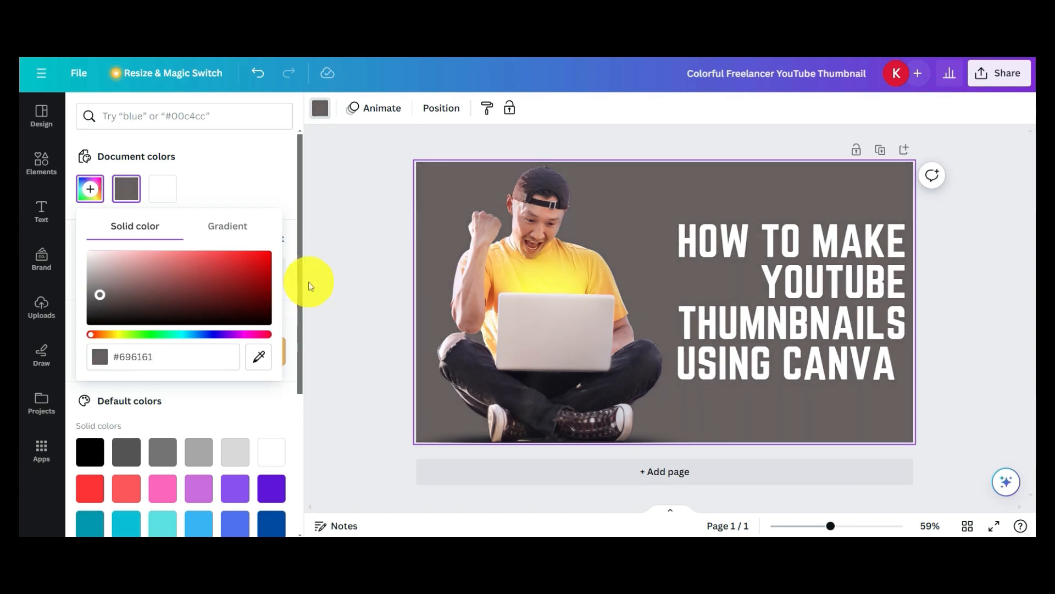
left_click(352, 264)
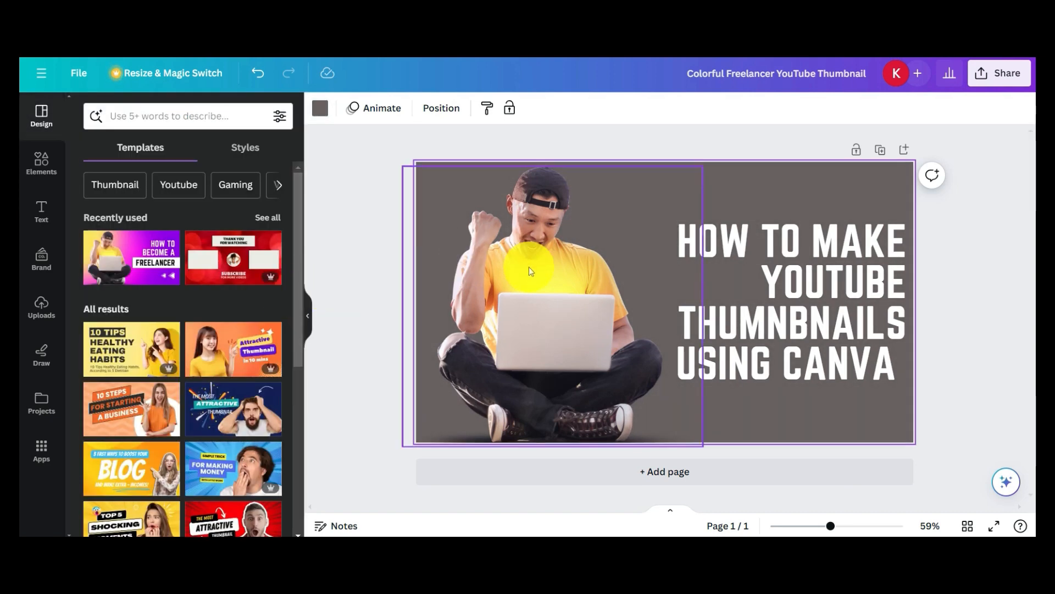
Search the elements library for "white rectangle"
left_click(44, 161)
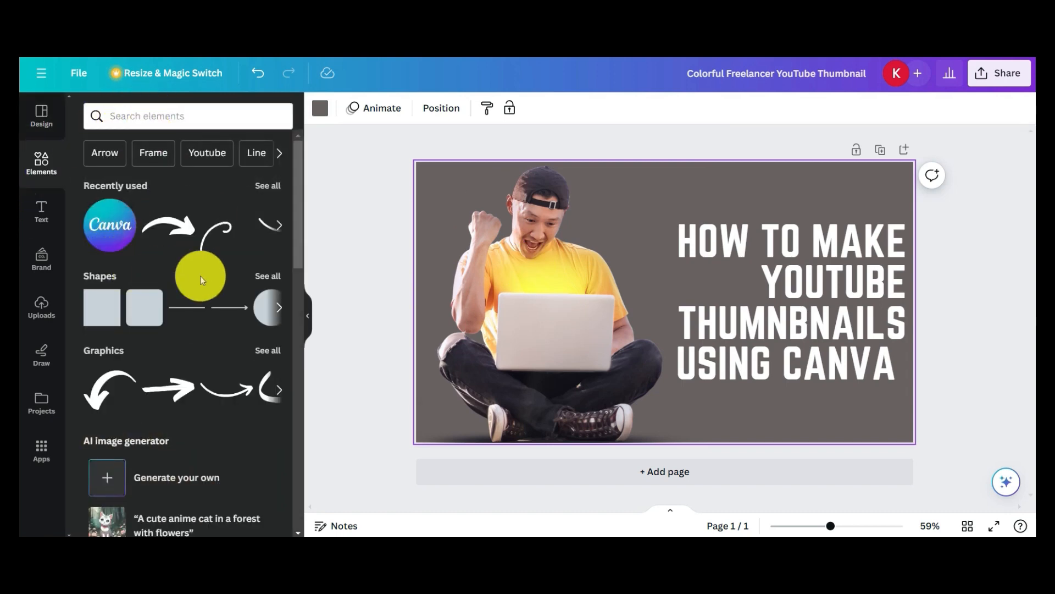
left_click(161, 120)
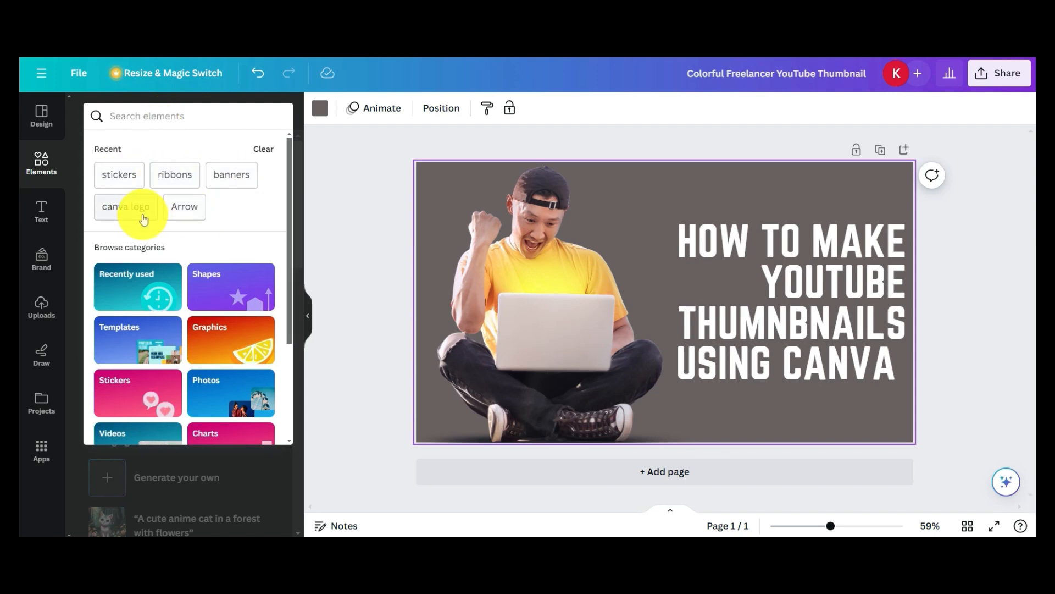
left_click(176, 125)
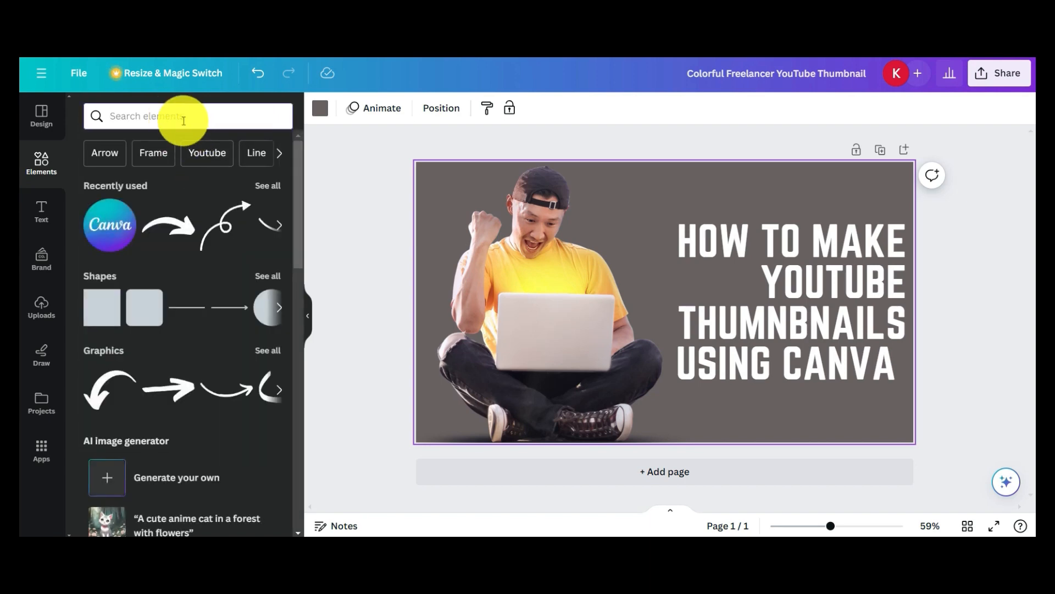
left_click(183, 120)
type("reca")
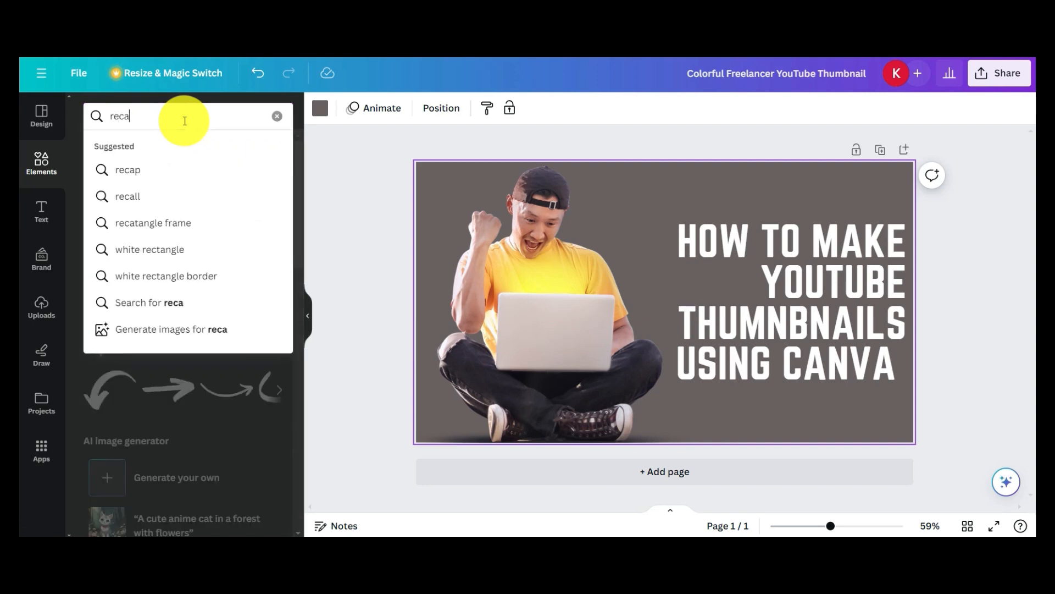
left_click(199, 250)
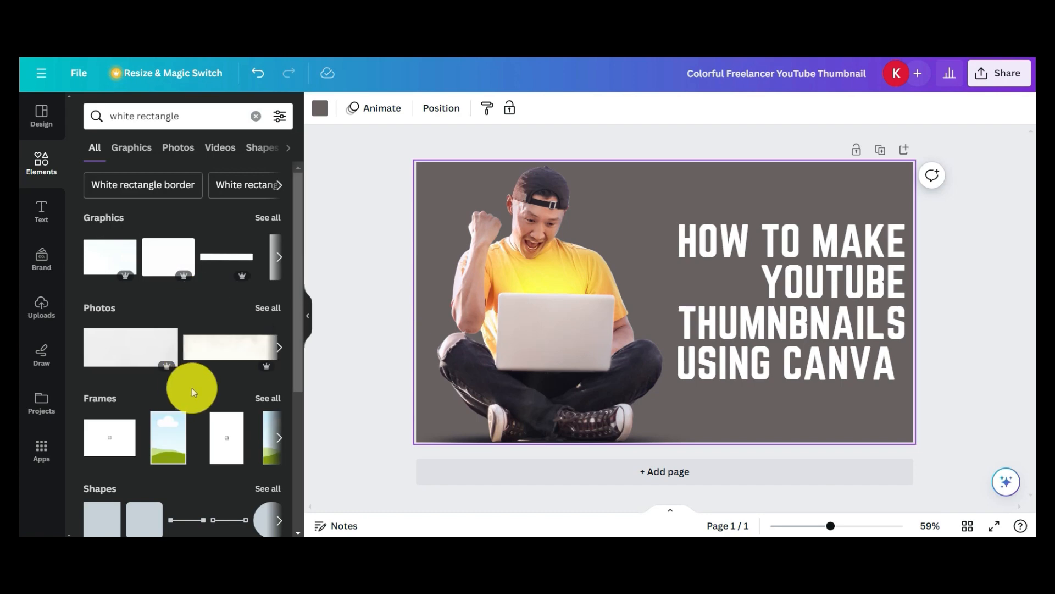
Insert a white rounded rectangle graphic and enlarge it over the page's left half, with its left part extending off the page
left_click(277, 260)
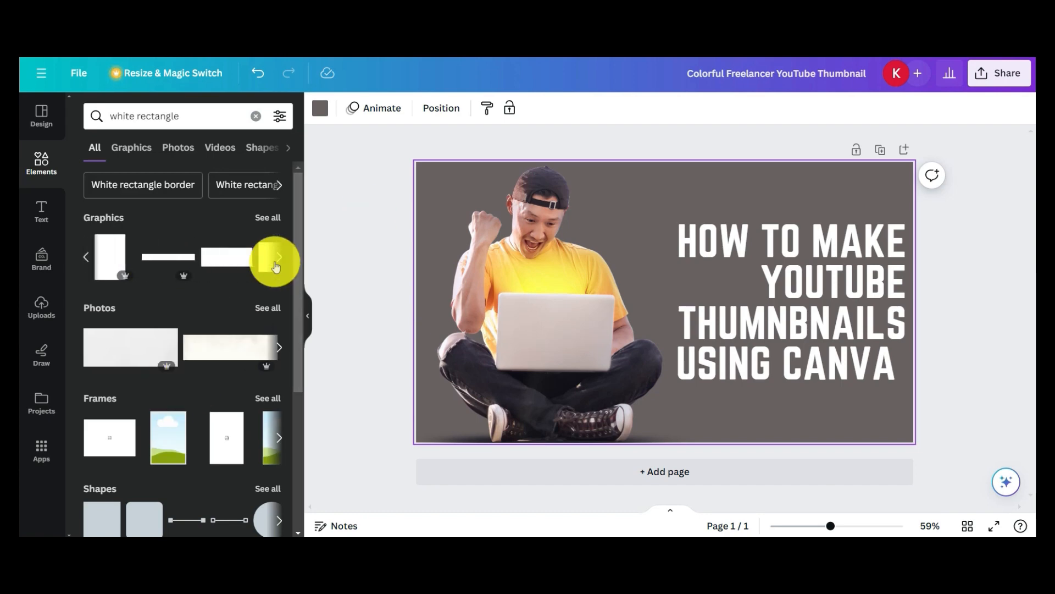
left_click(277, 259)
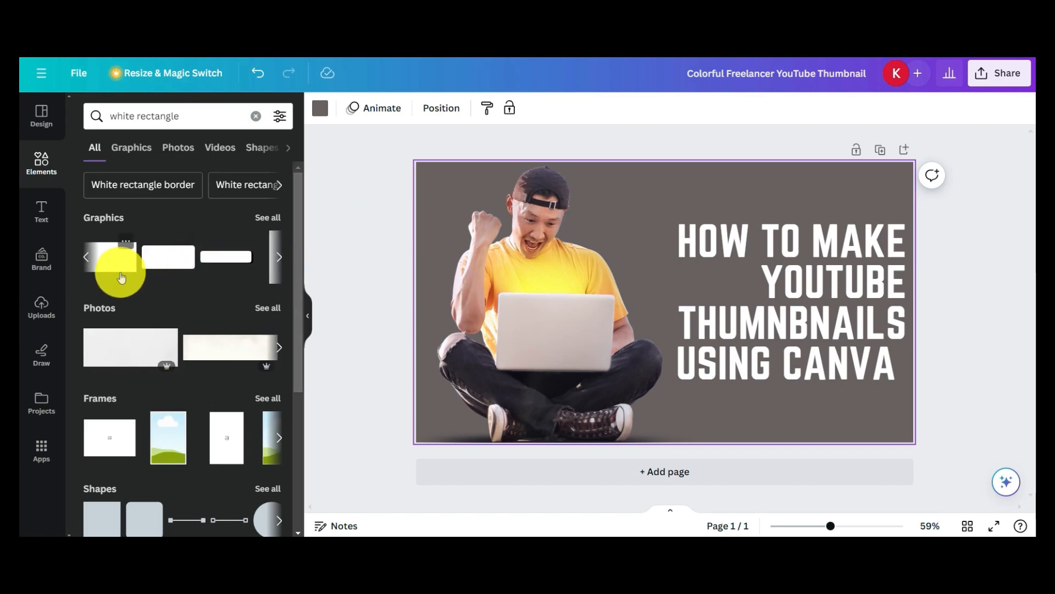
left_click(145, 267)
left_click_drag(707, 258, 698, 264)
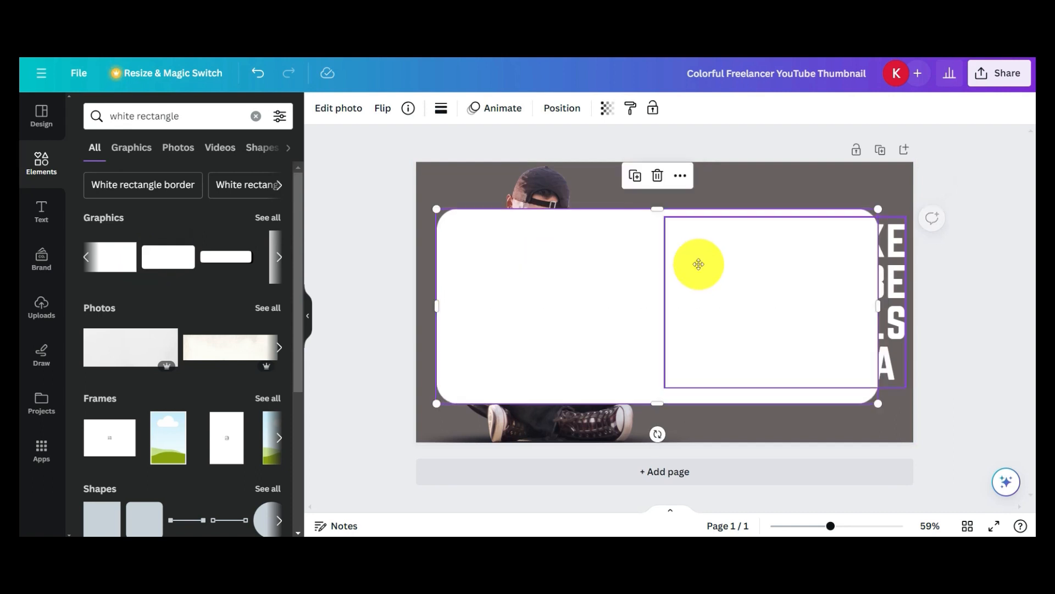
left_click_drag(584, 292, 177, 228)
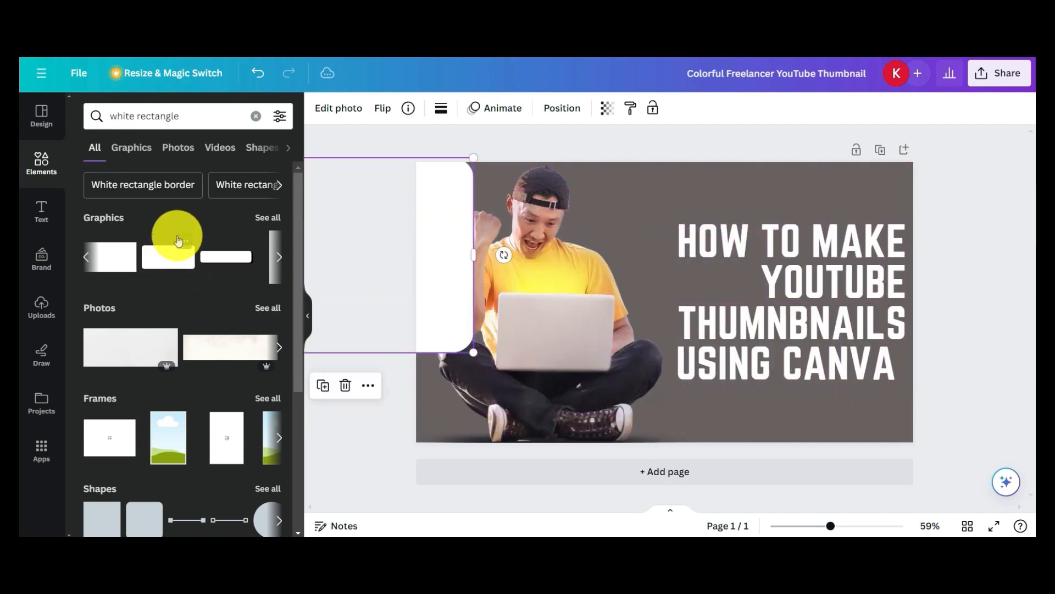
left_click_drag(470, 349, 652, 437)
mouse_move(575, 341)
left_mouse_down()
mouse_move(578, 358)
mouse_move(576, 347)
left_mouse_up()
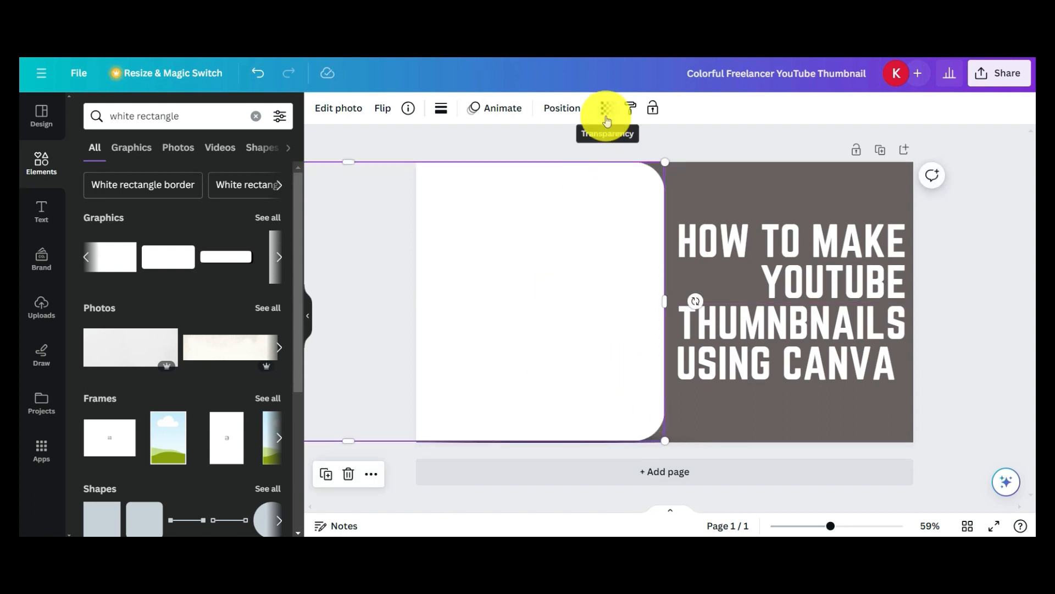
Send the white rectangle backward behind the man and enlarge it to the full page height of 720 px
left_click(567, 110)
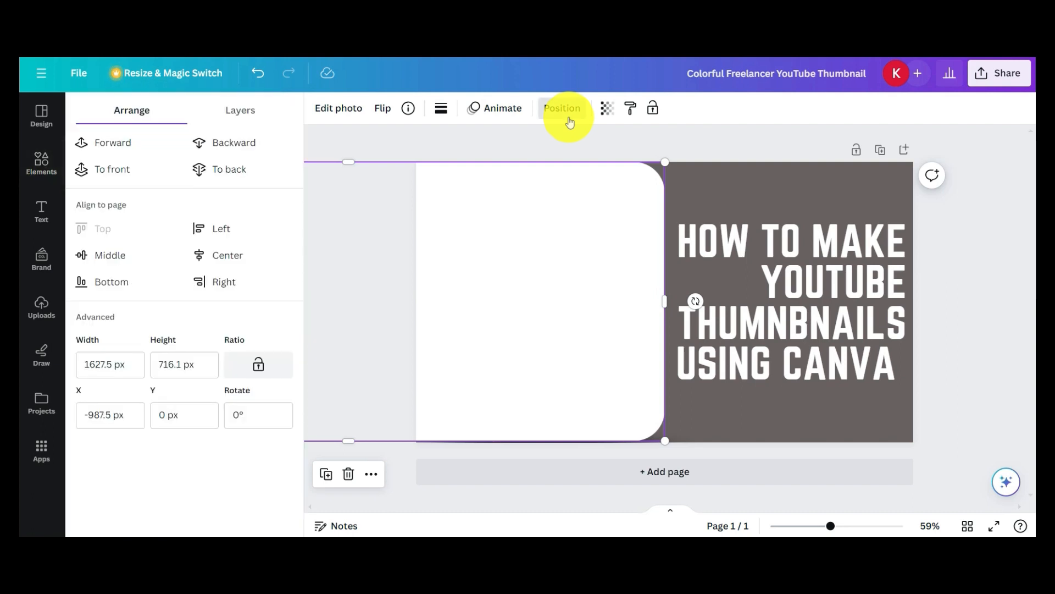
left_click(262, 147)
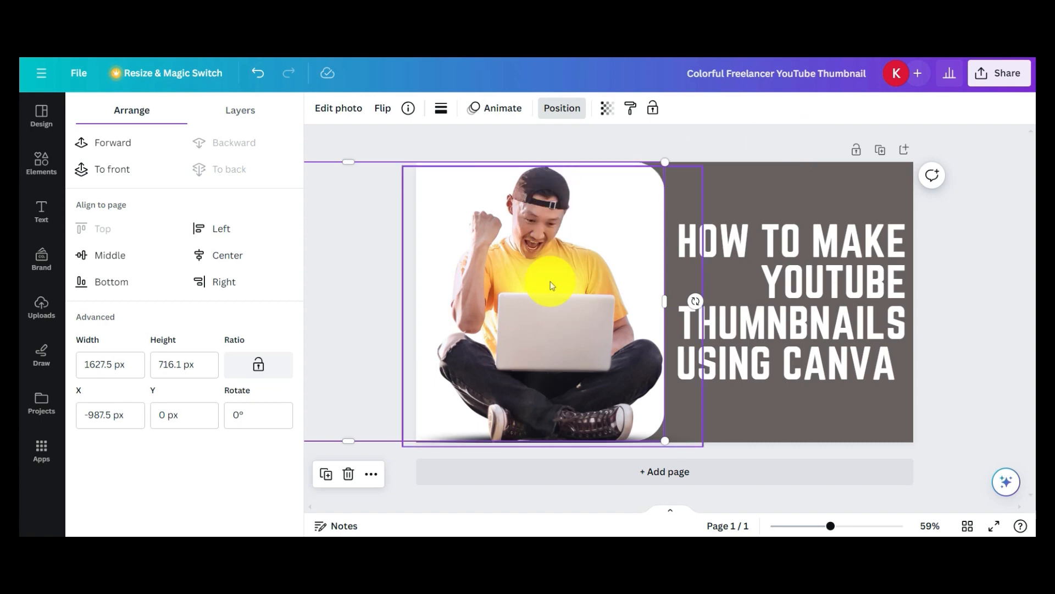
mouse_move(550, 283)
left_mouse_down()
mouse_move(518, 287)
mouse_move(549, 282)
left_mouse_up()
left_click_drag(668, 439, 671, 441)
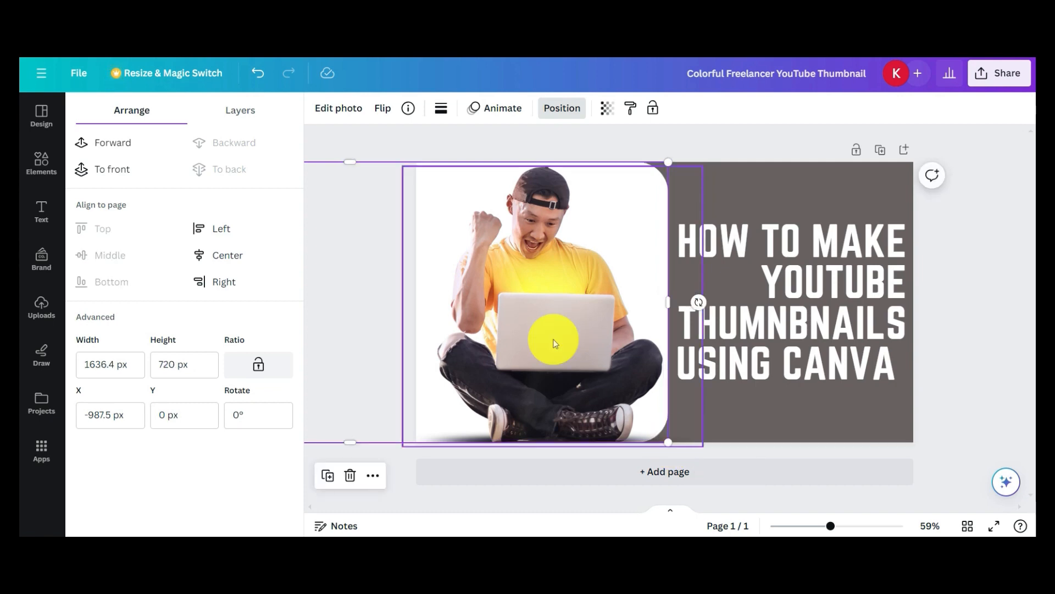
left_click(753, 144)
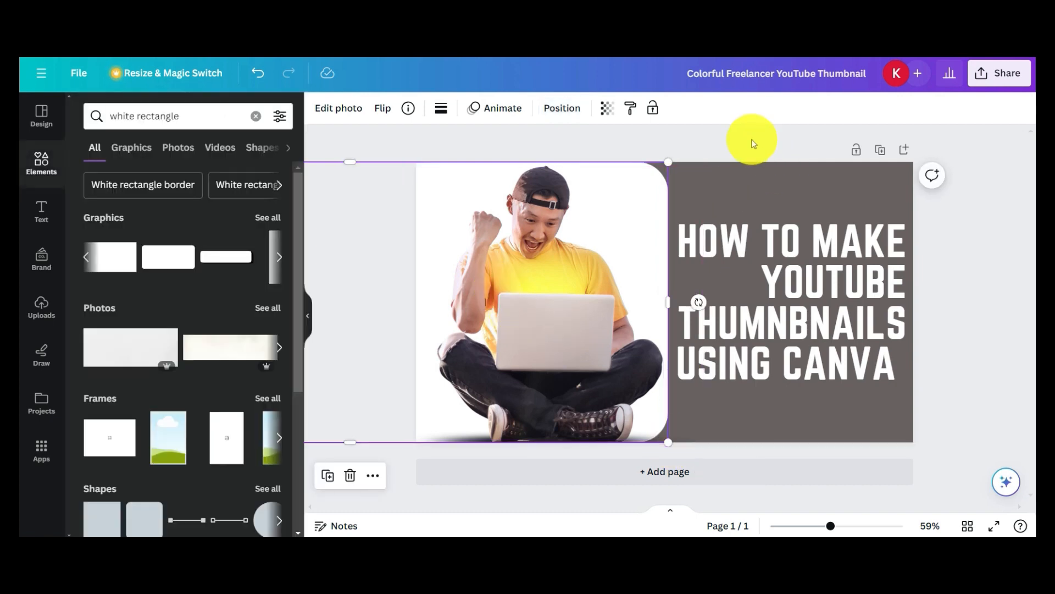
left_click(278, 256)
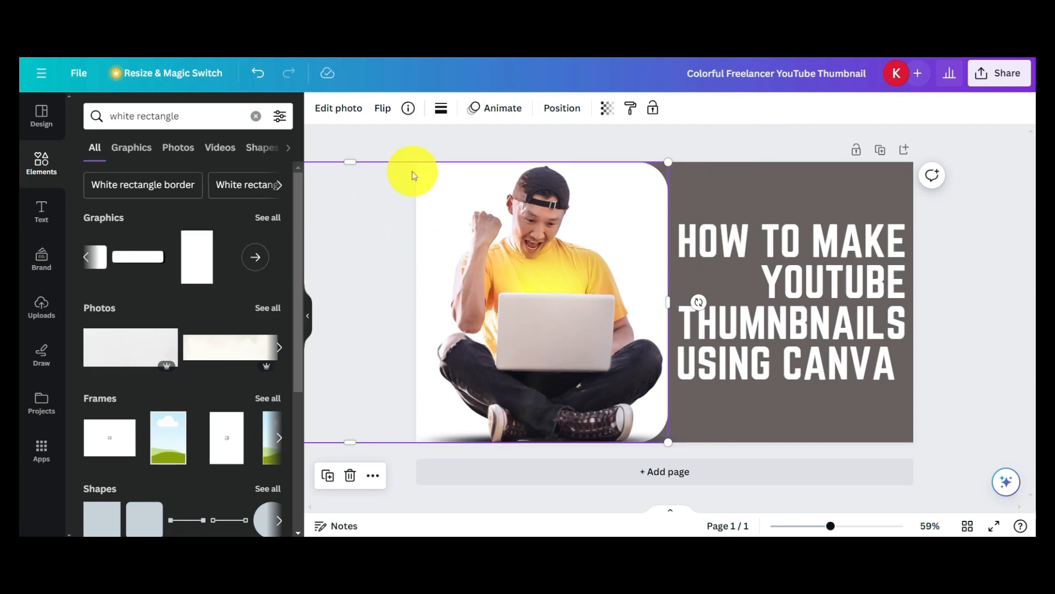
left_click(753, 139)
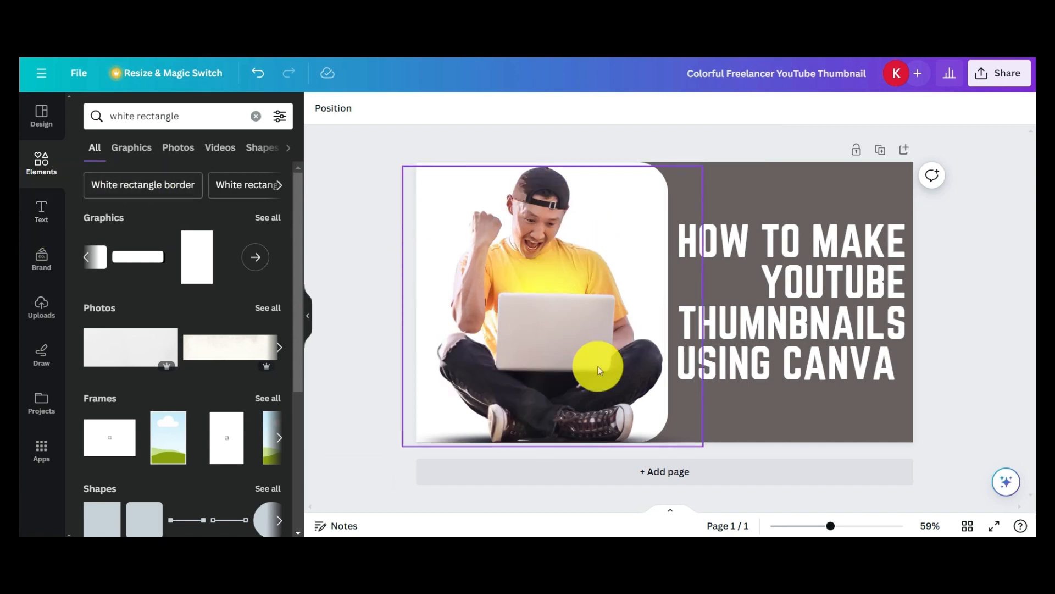
left_click(41, 311)
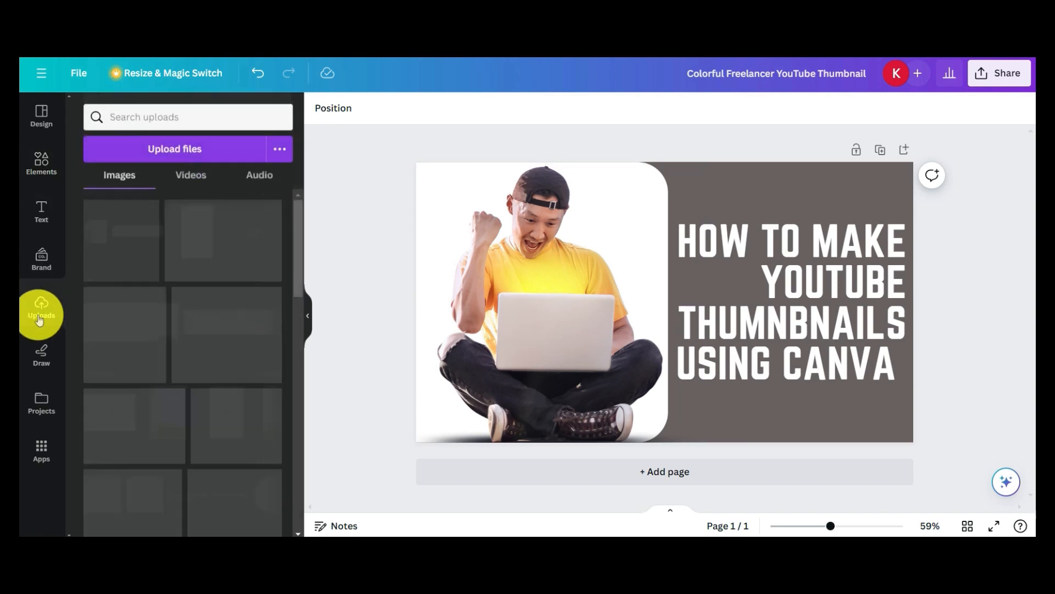
left_click(209, 152)
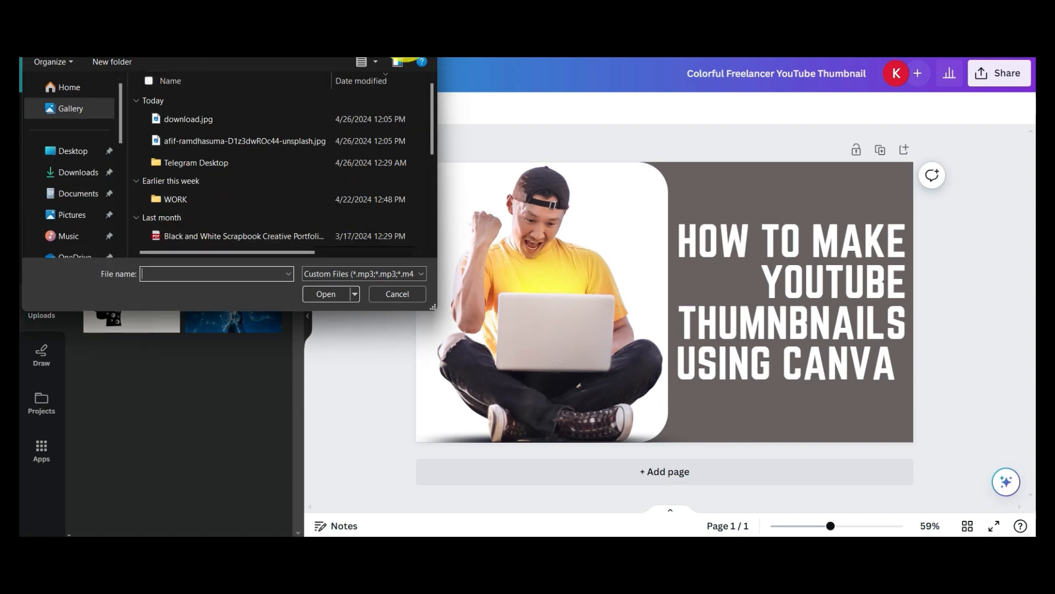
key("Escape")
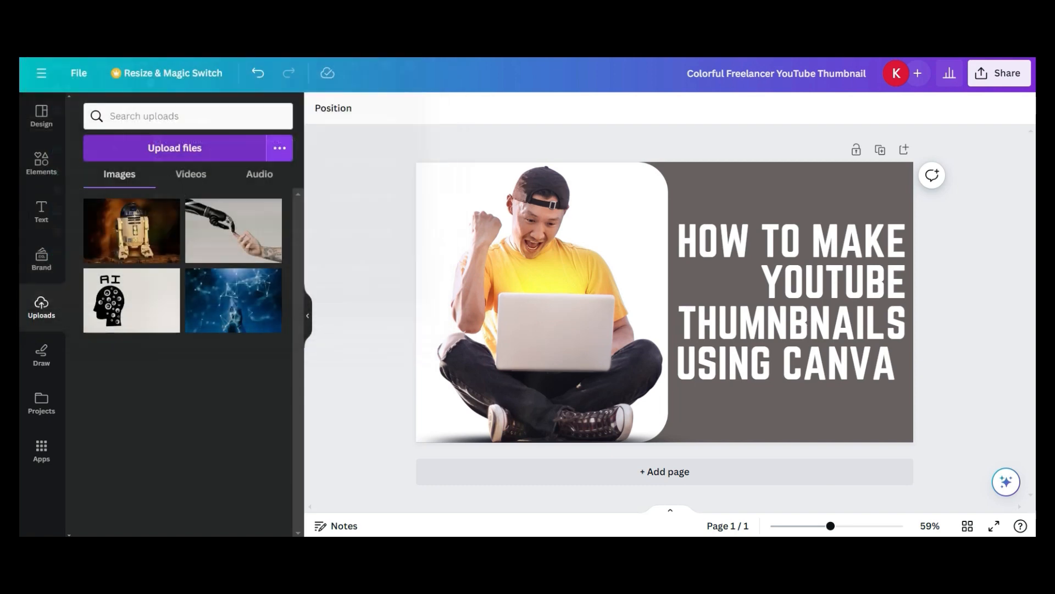
left_click(40, 186)
left_click(46, 234)
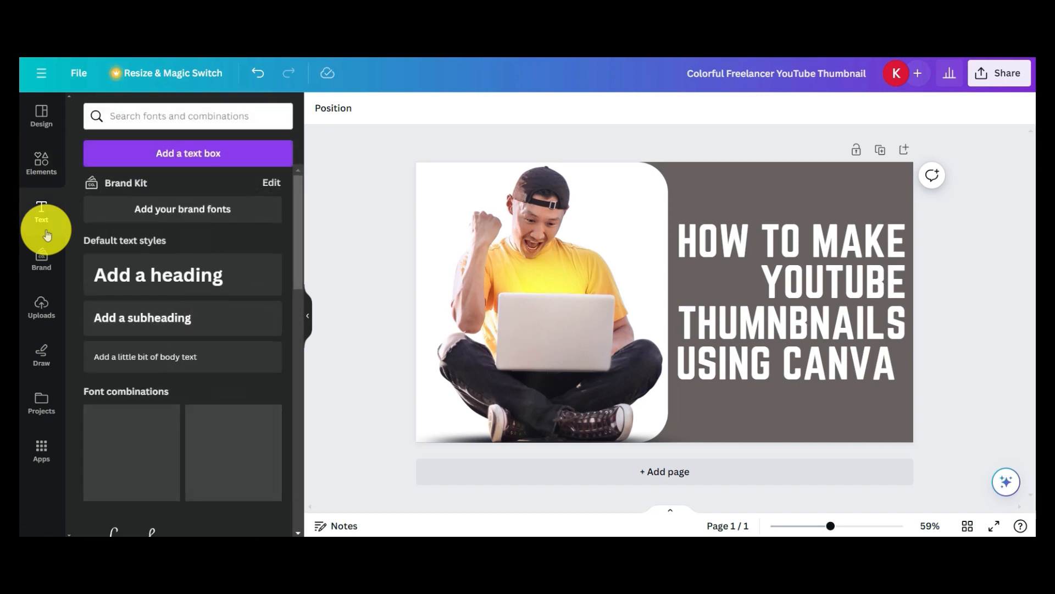
Clear the element search, insert the recently used round Canva logo and shrink it to a small badge
left_click(41, 179)
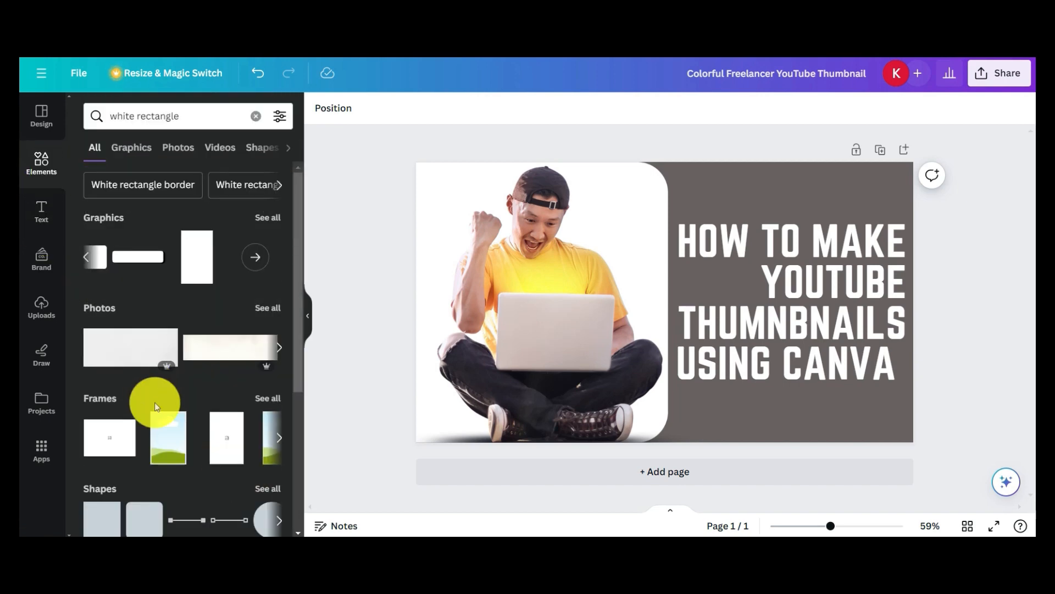
scroll(158, 406, "down", 4)
left_click(254, 118)
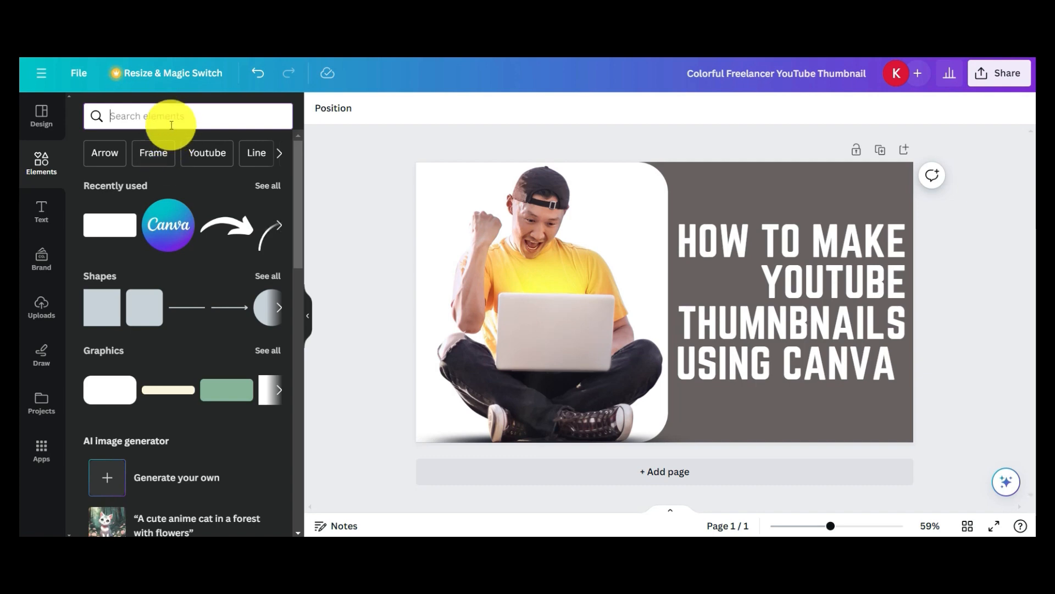
left_click(164, 232)
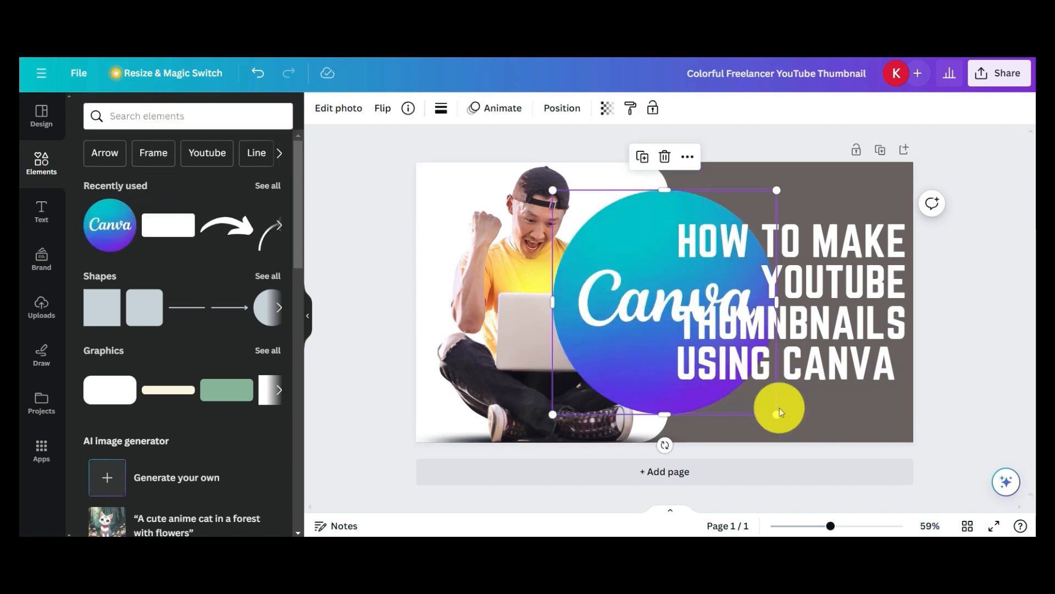
left_click_drag(776, 415, 595, 284)
Move the heading down to the page's bottom edge and place the Canva logo above its right end
left_click_drag(587, 239, 798, 204)
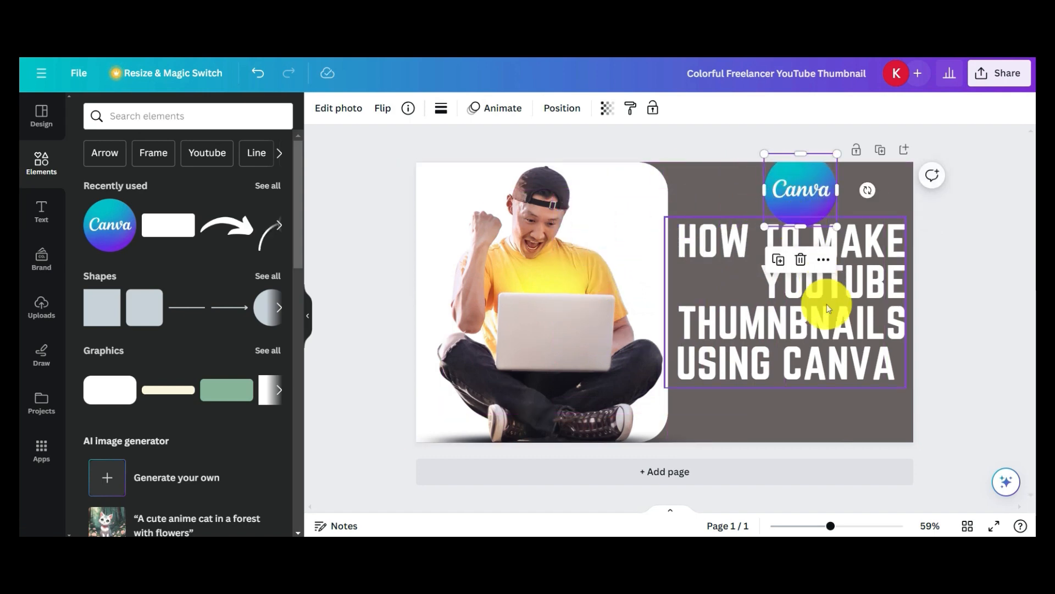
left_click_drag(824, 301, 822, 355)
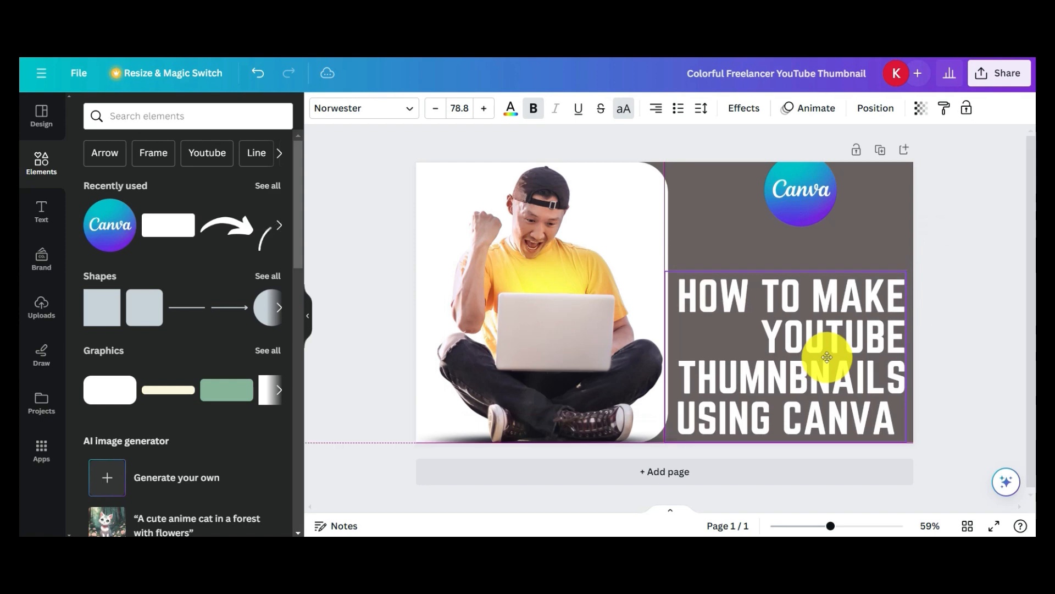
left_click_drag(790, 196, 845, 218)
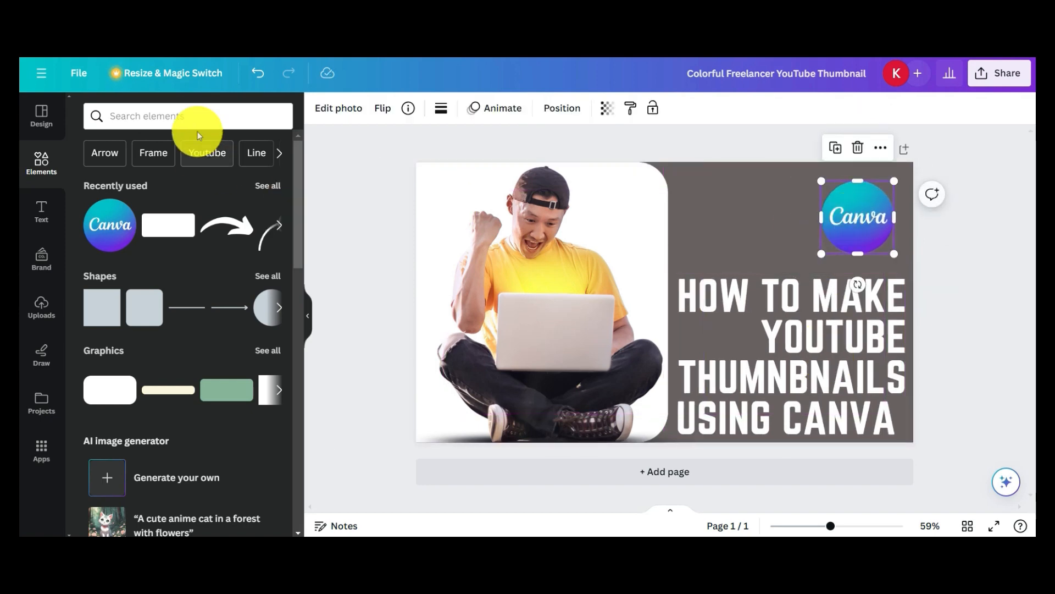
Search the elements for "youtube", insert the round YouTube icon graphic and place it above the heading's left part
left_click(197, 118)
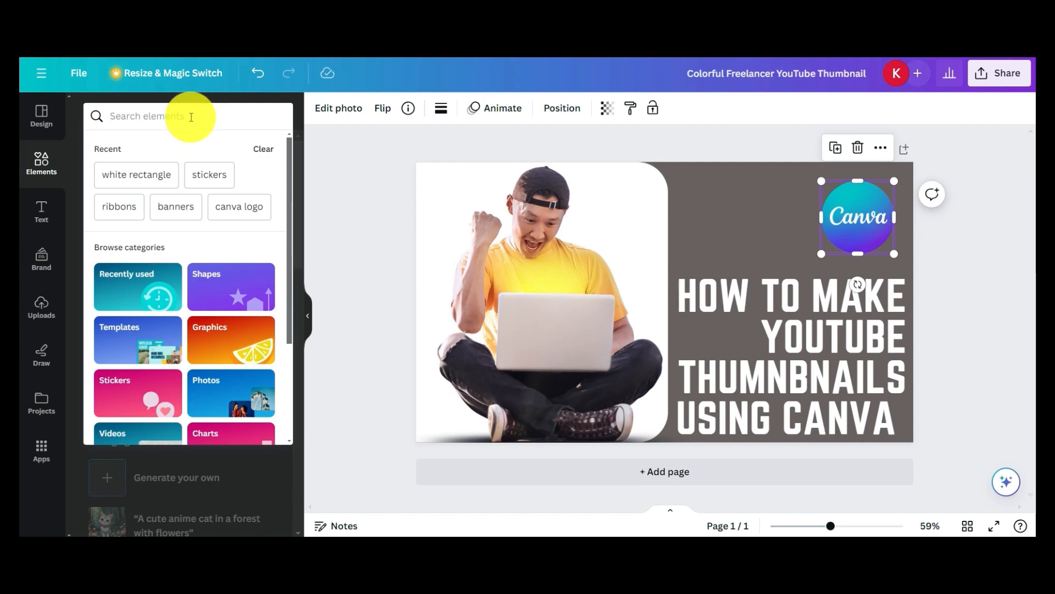
type("you")
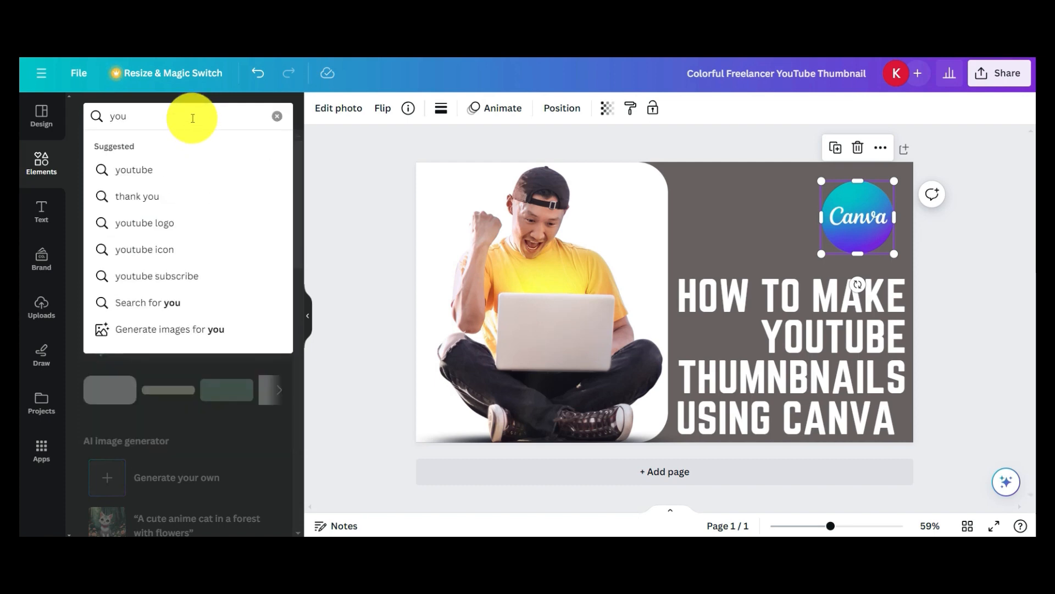
left_click(175, 173)
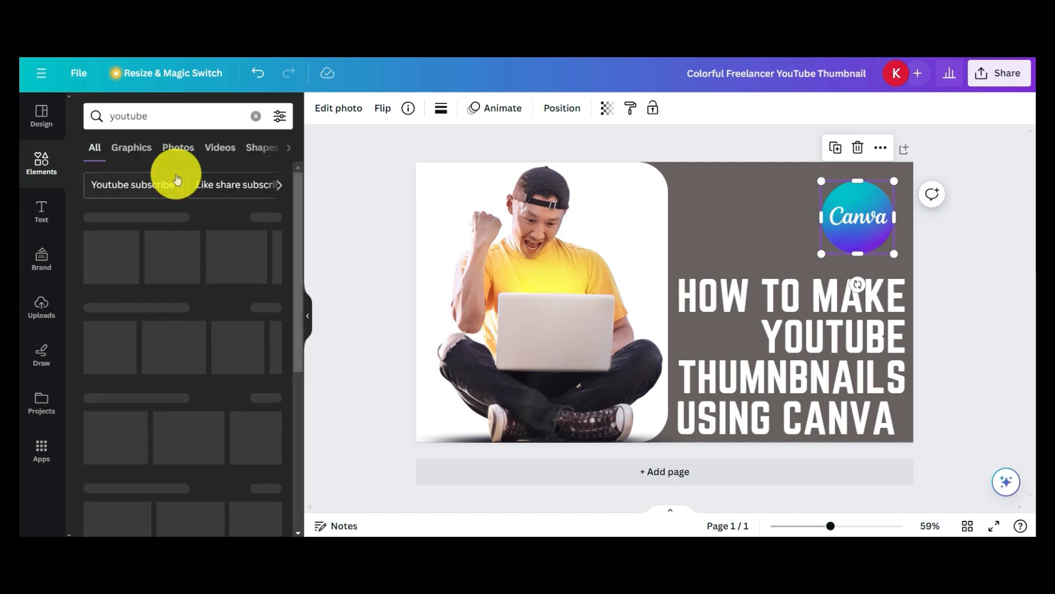
left_click(276, 259)
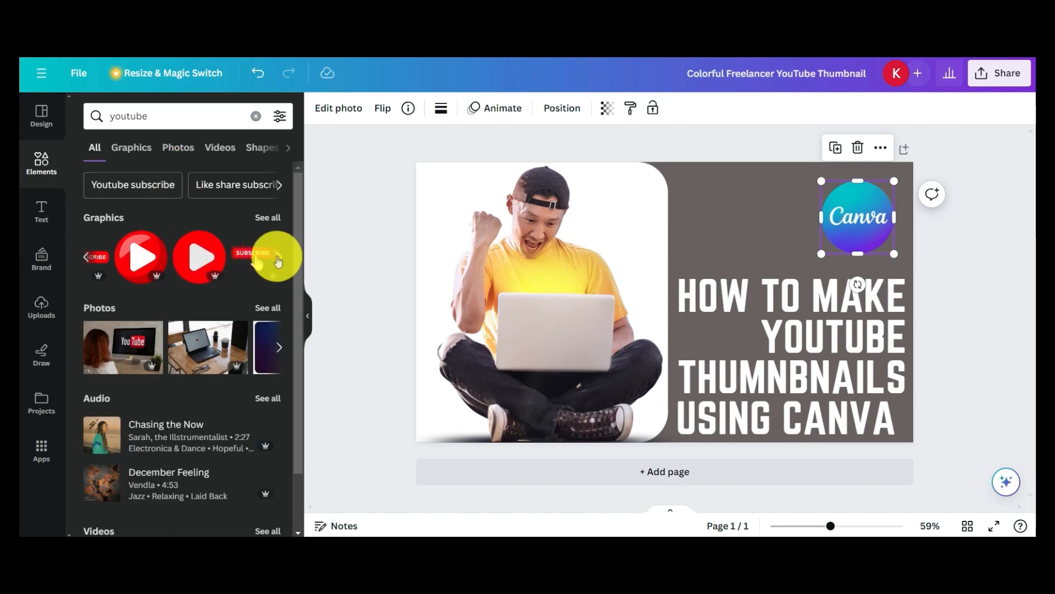
left_click(277, 260)
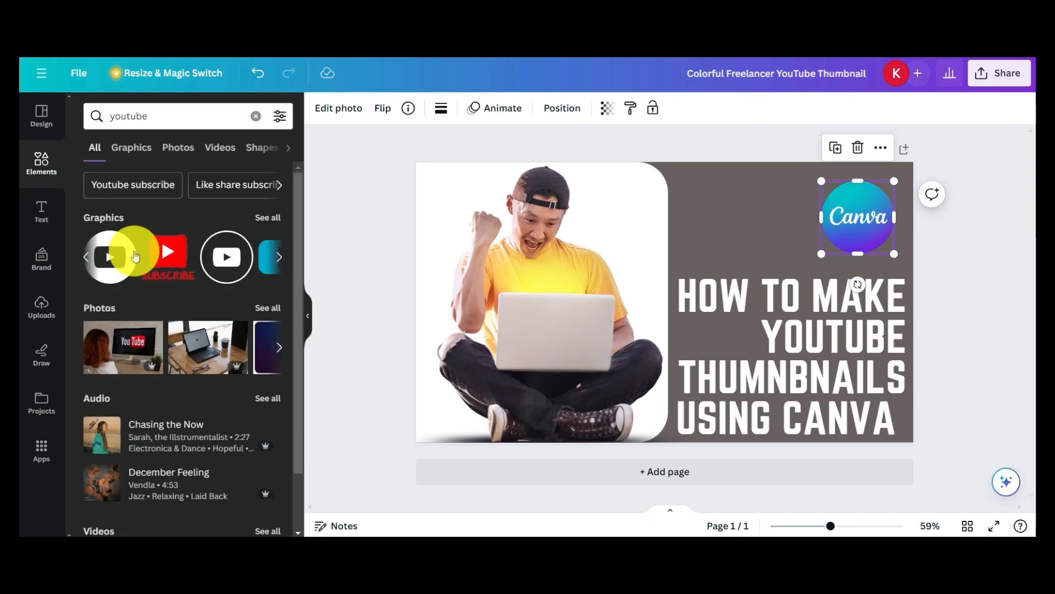
left_click(104, 266)
left_click_drag(647, 276, 707, 198)
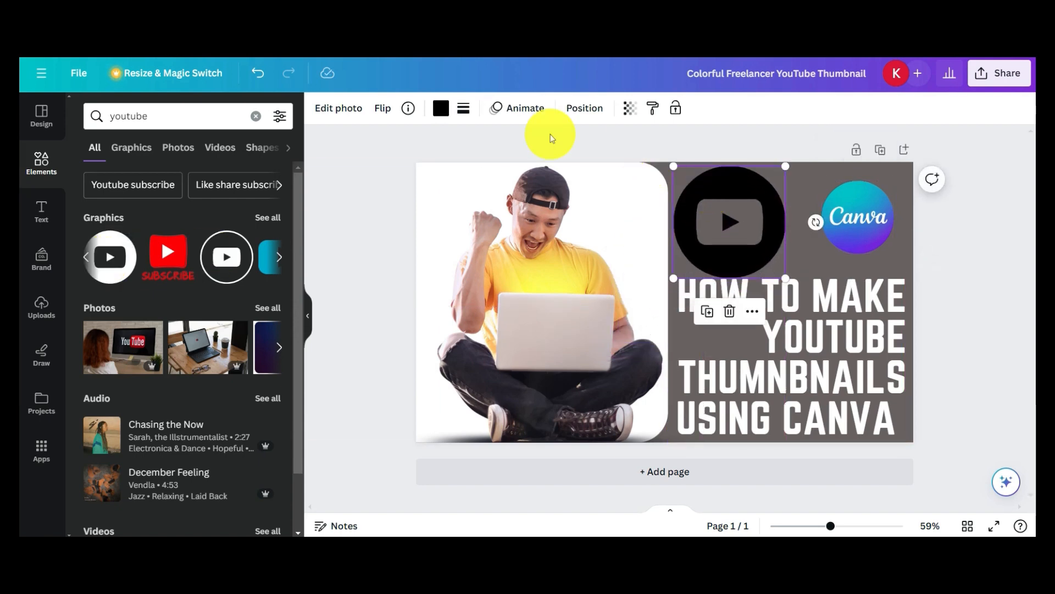
Recolor the round YouTube icon with the default bright red
left_click(441, 109)
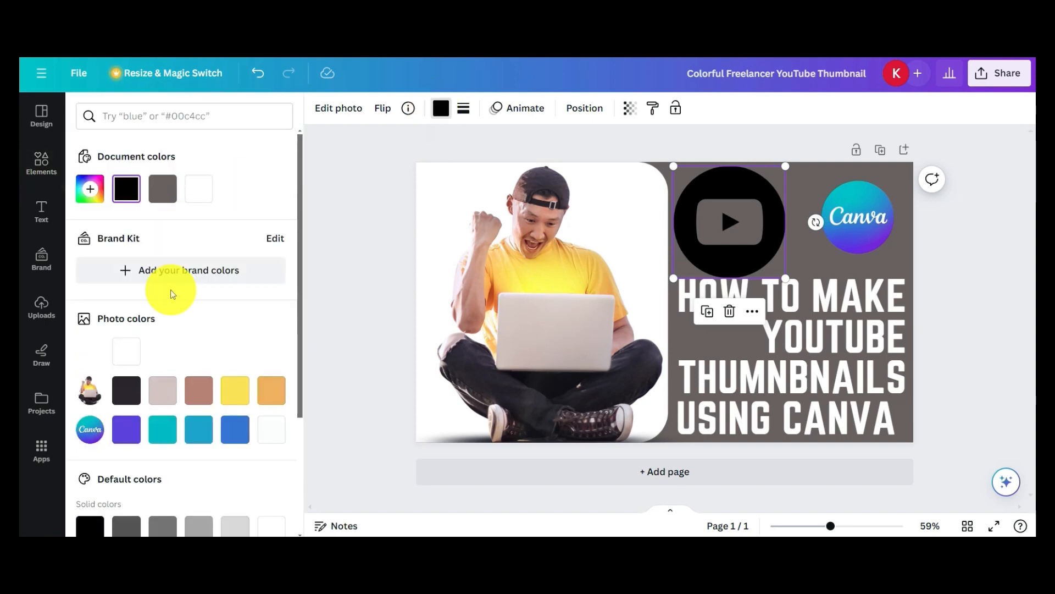
scroll(207, 354, "down", 3)
left_click(88, 399)
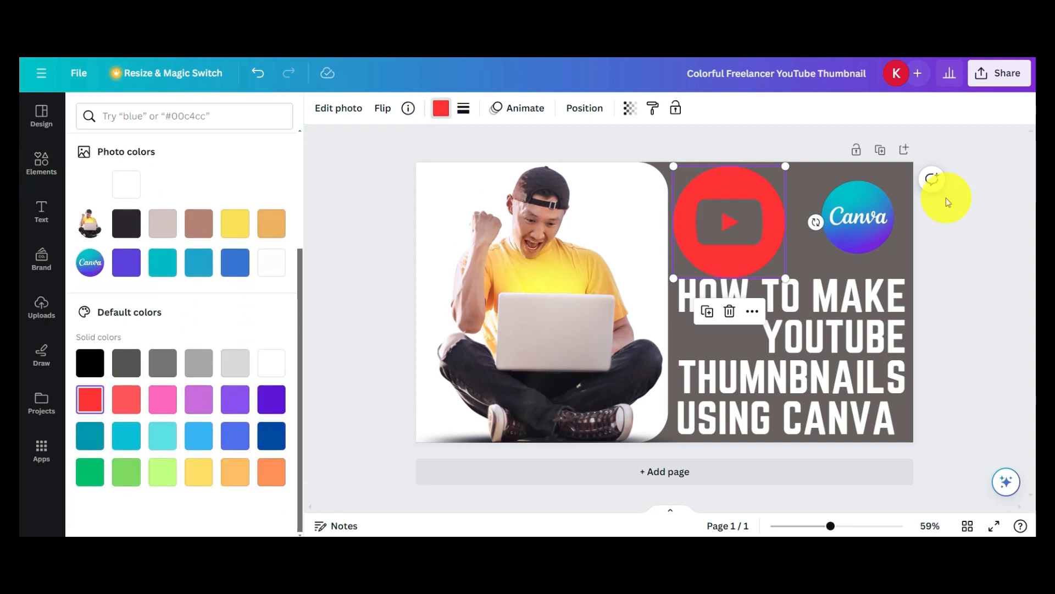
Shrink the YouTube icon and the Canva logo to matching small badges above the heading
left_click_drag(789, 169, 722, 199)
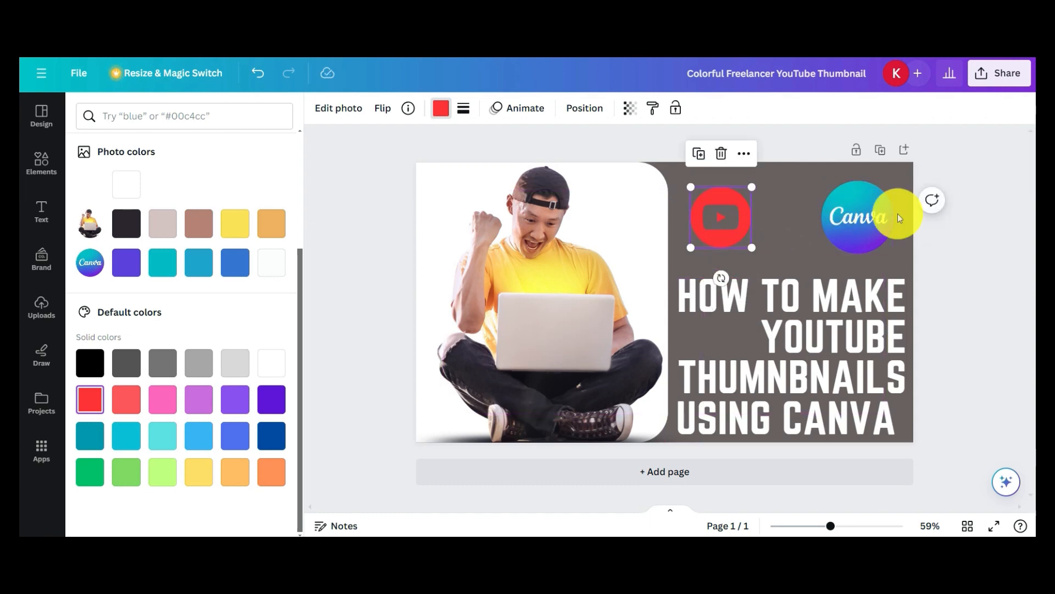
left_click(879, 183)
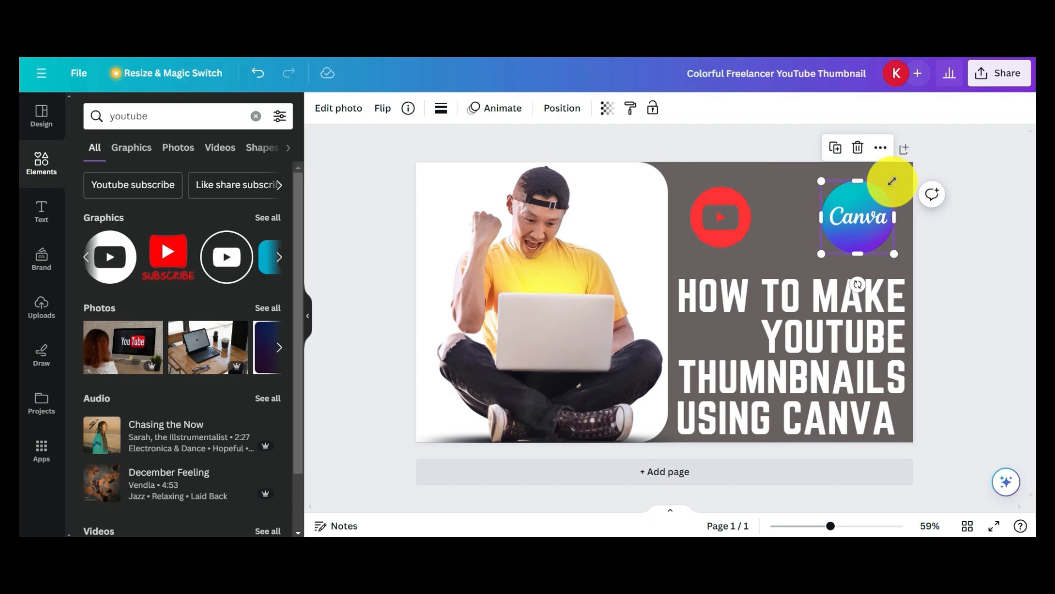
left_click_drag(892, 181, 855, 201)
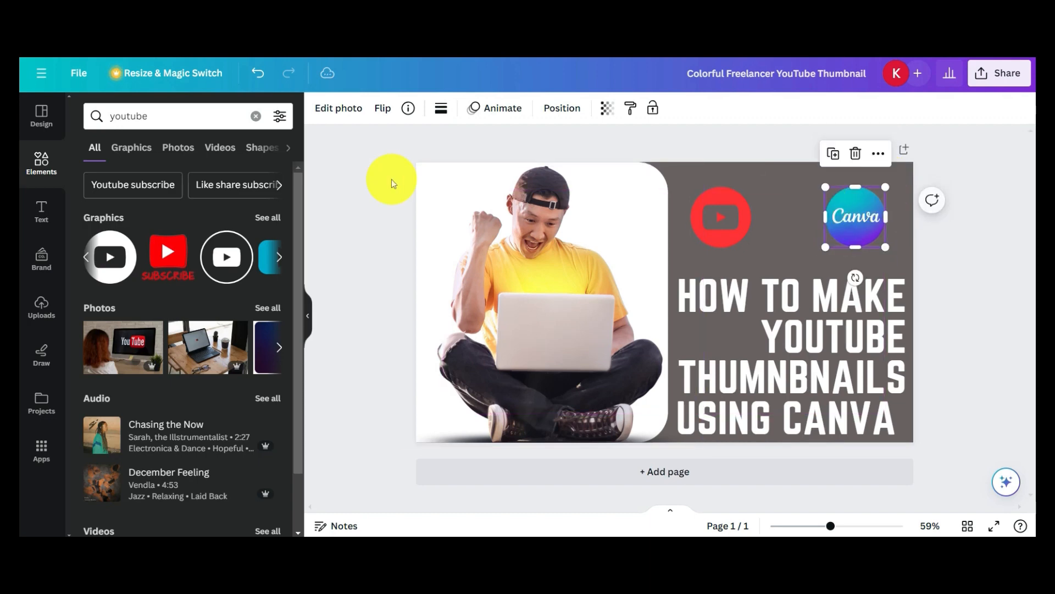
Search the elements for Arrow, insert the white looped arrow from the graphics and shrink it to fit between the two logos
left_click(255, 116)
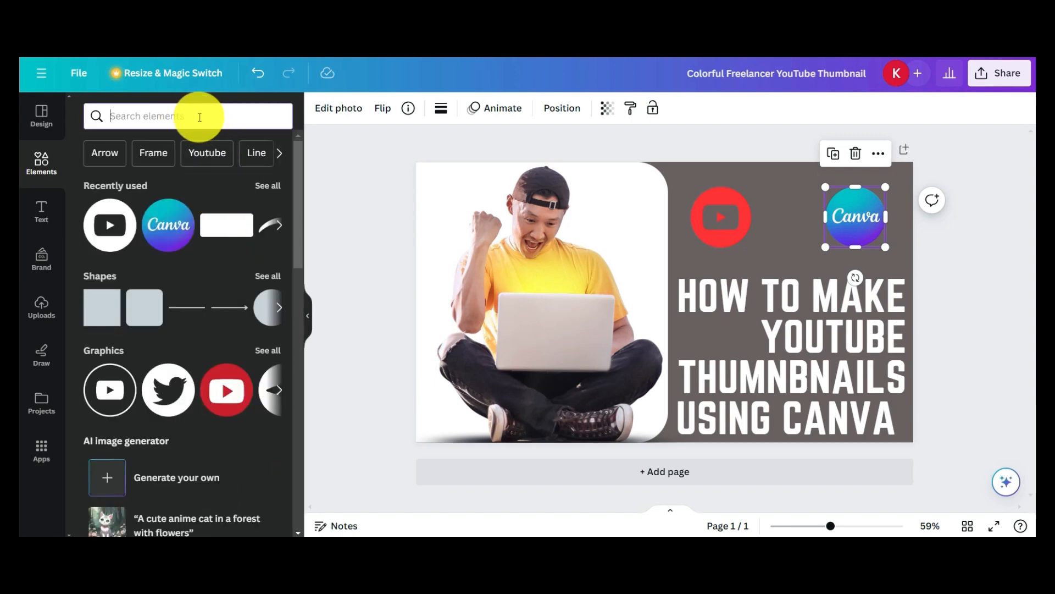
left_click(96, 151)
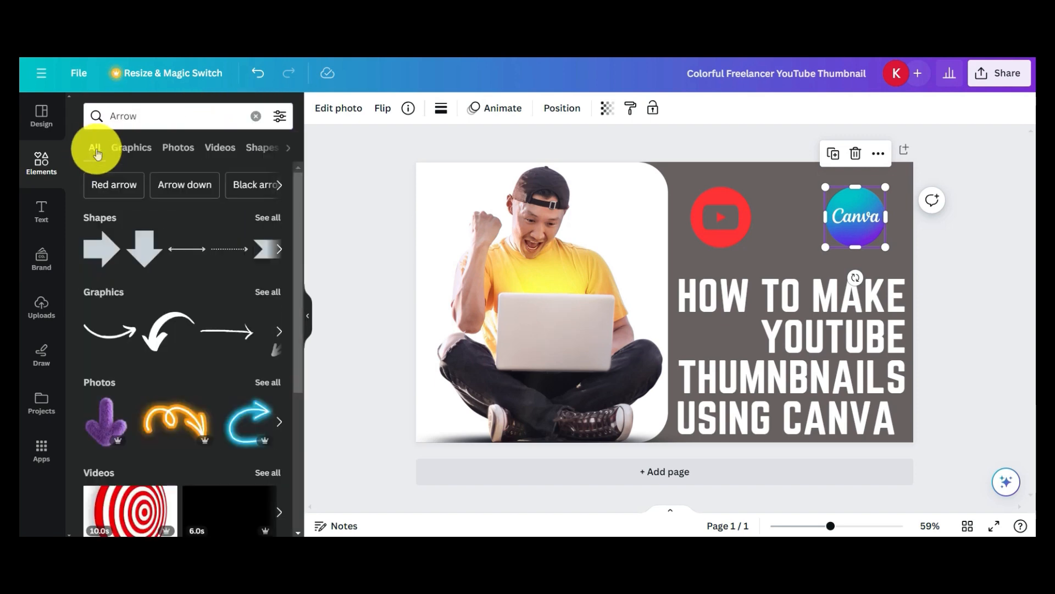
left_click(278, 252)
left_click(277, 251)
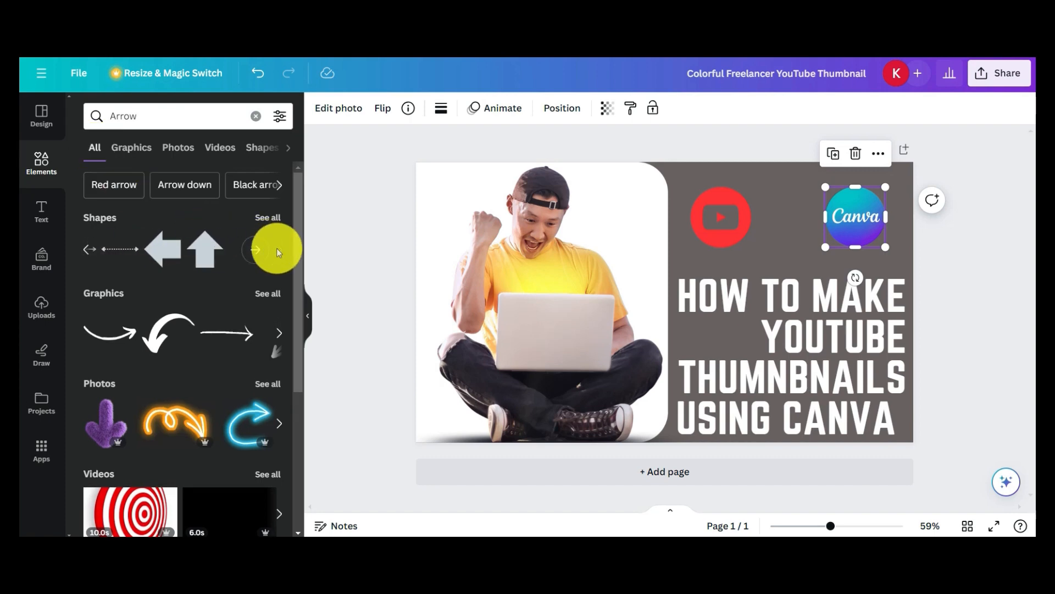
left_click(268, 217)
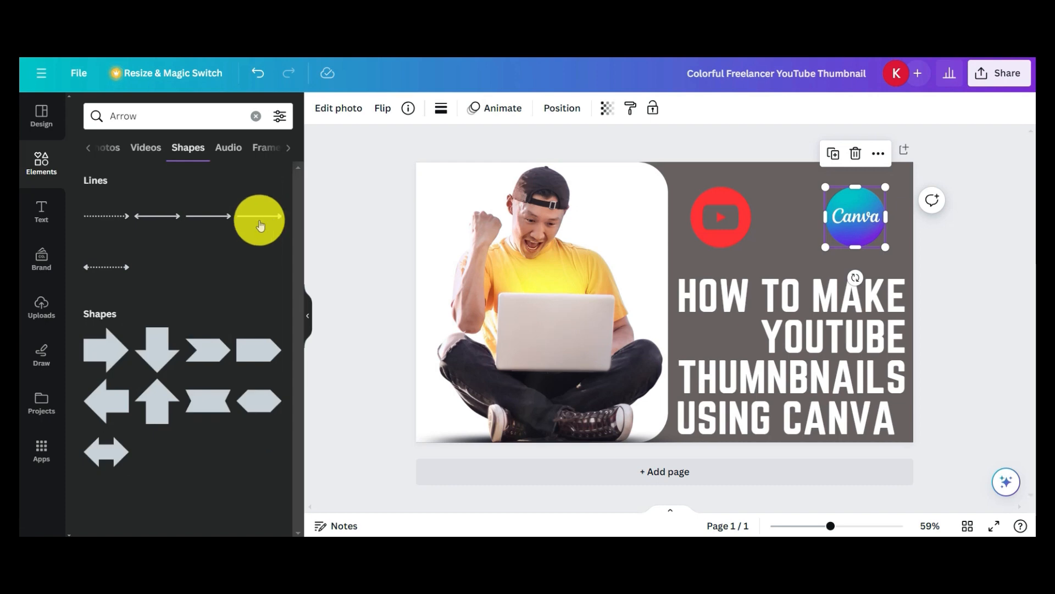
left_click(144, 149)
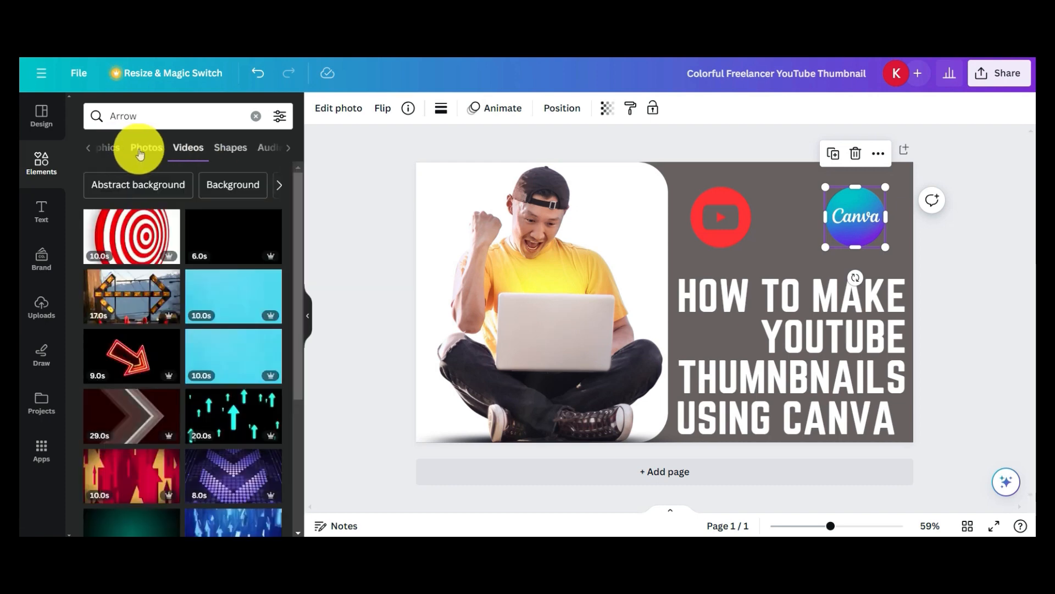
left_click(140, 152)
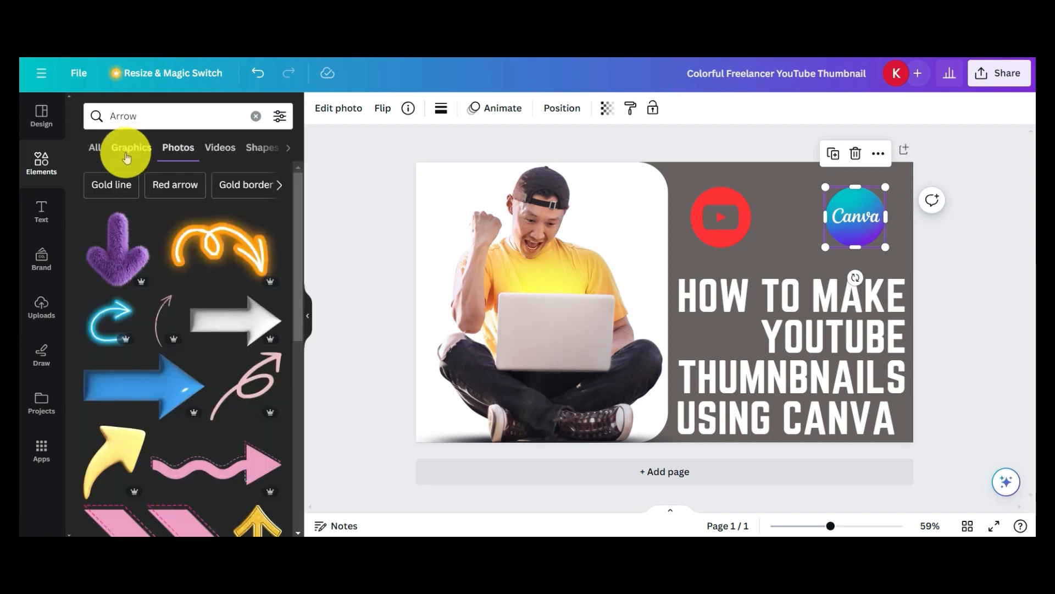
left_click(127, 156)
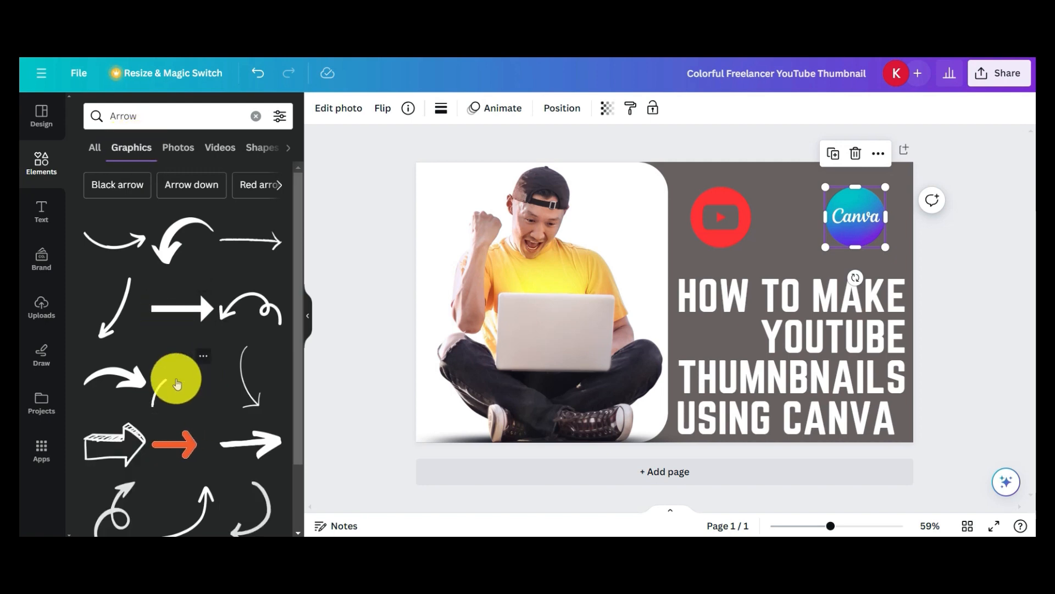
left_click(177, 383)
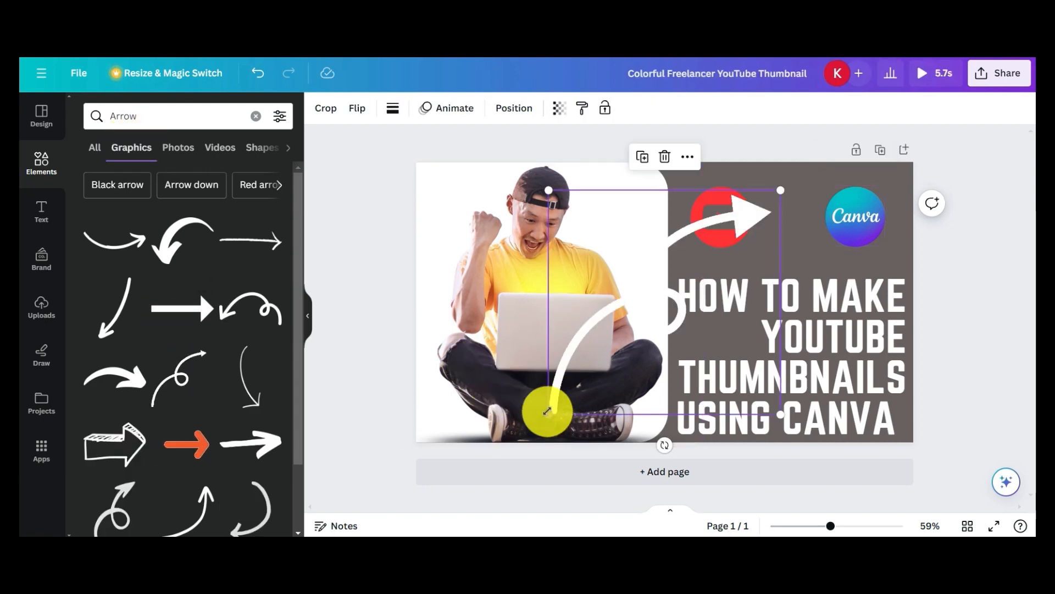
left_click_drag(547, 413, 774, 199)
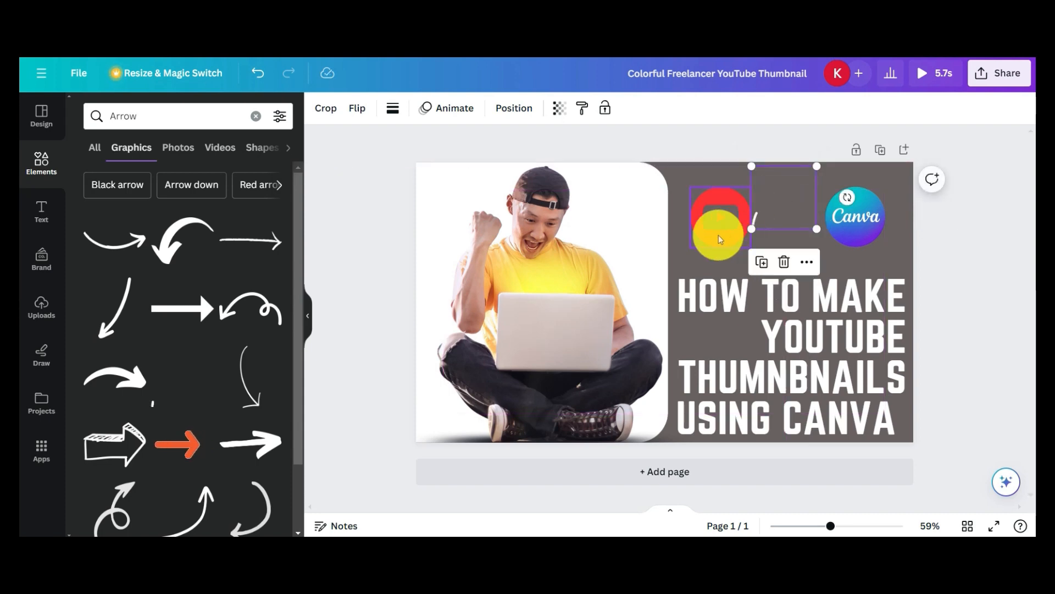
Lower the YouTube icon, raise the Canva logo and position the looped arrow between them so it leads from YouTube to Canva
left_click_drag(718, 234, 723, 252)
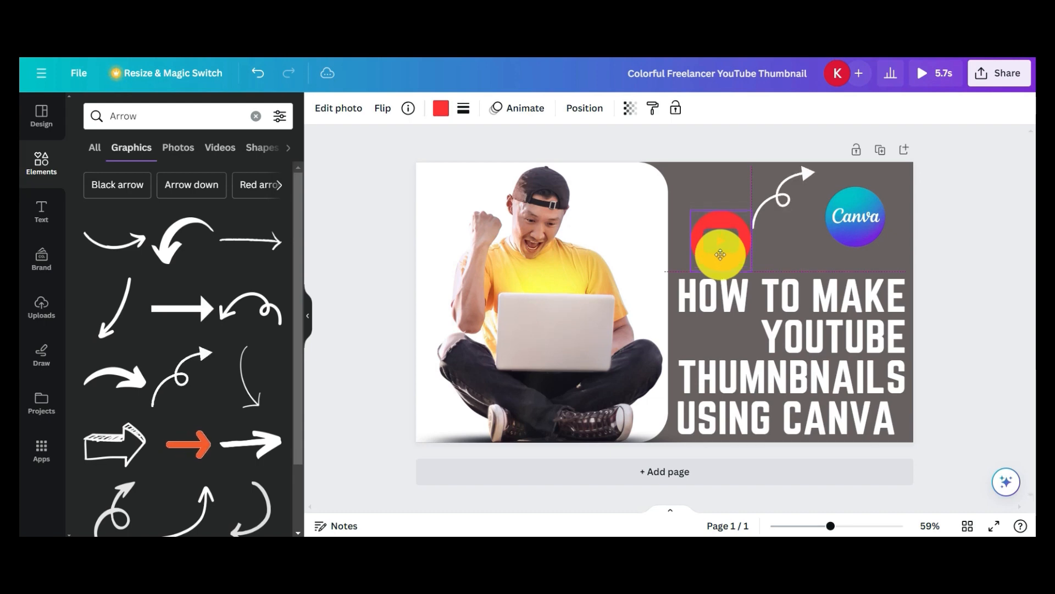
left_click_drag(720, 254, 725, 250)
left_click_drag(844, 211, 787, 221)
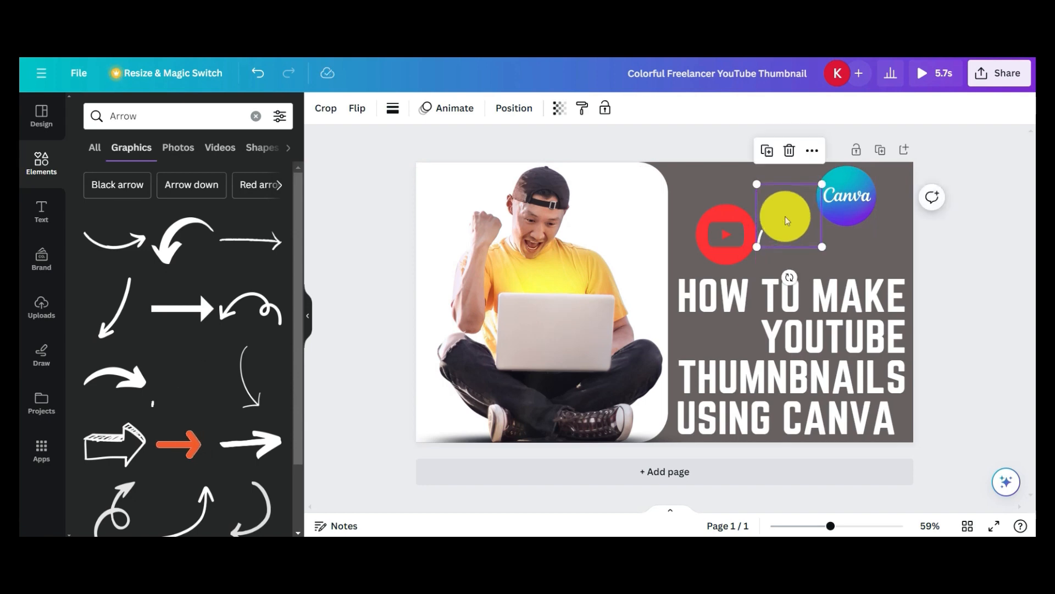
left_click(1002, 247)
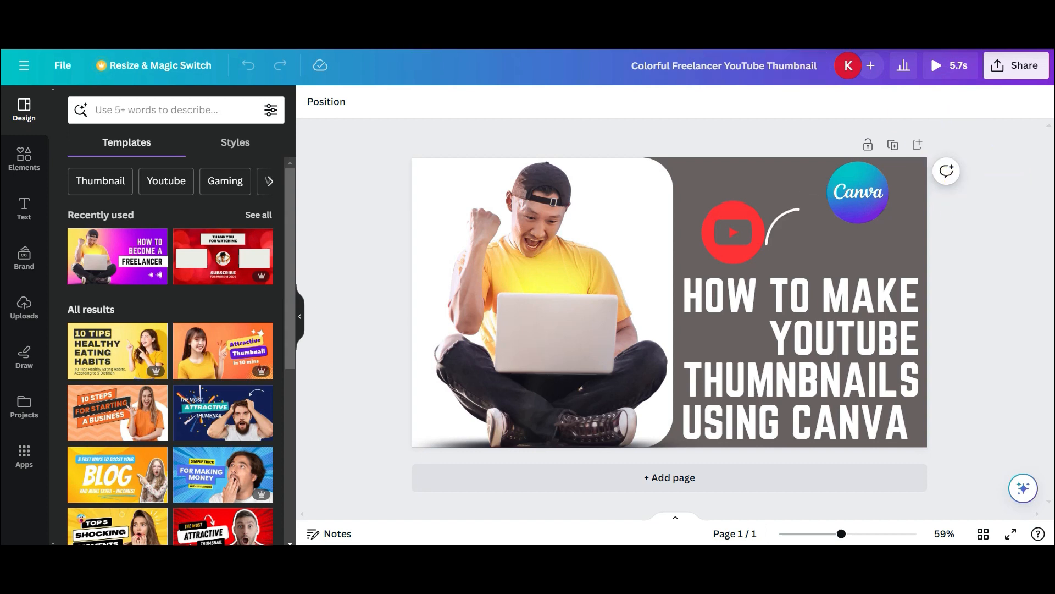
Return to the home page and create a new blank YouTube Thumbnail design
left_click(32, 70)
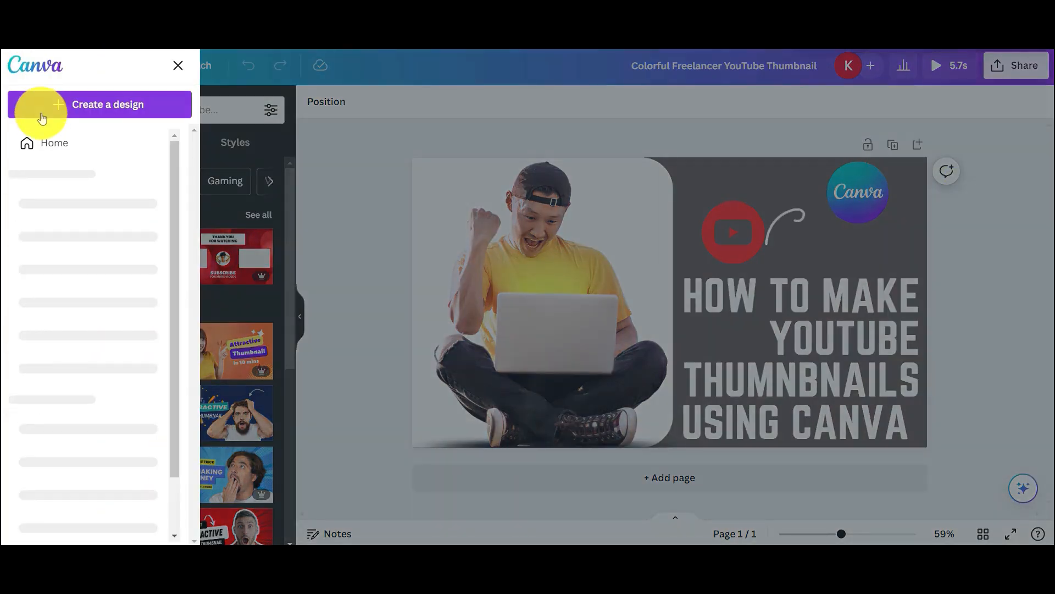
left_click(54, 154)
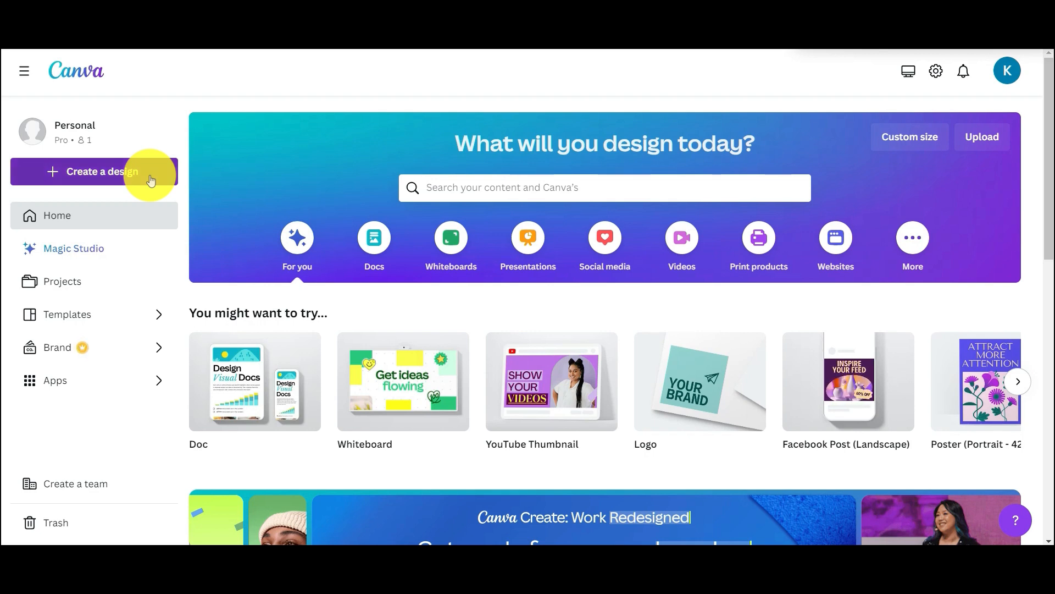
left_click(151, 180)
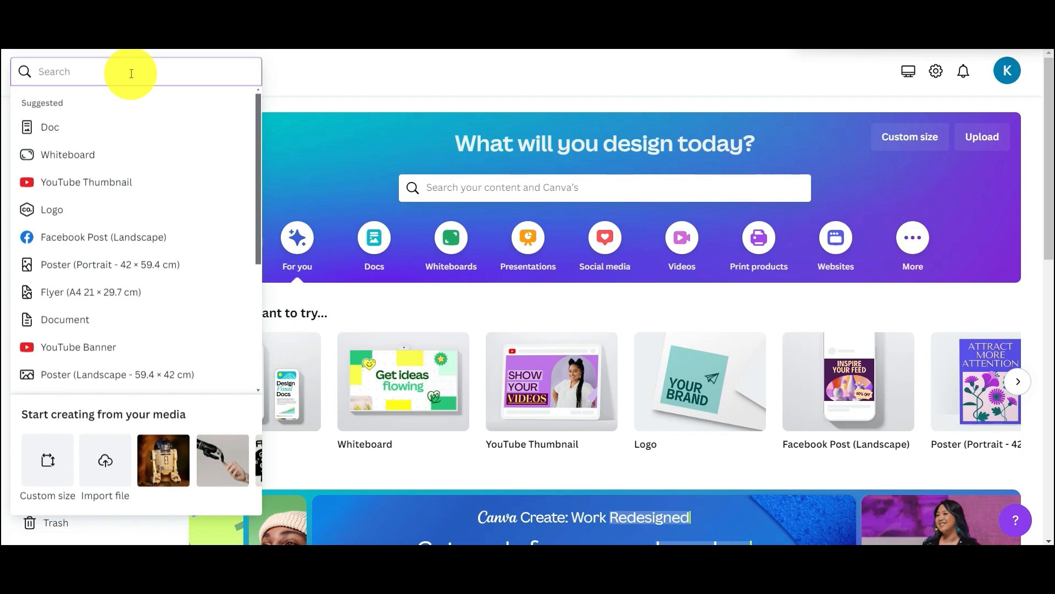
type("youtube thum")
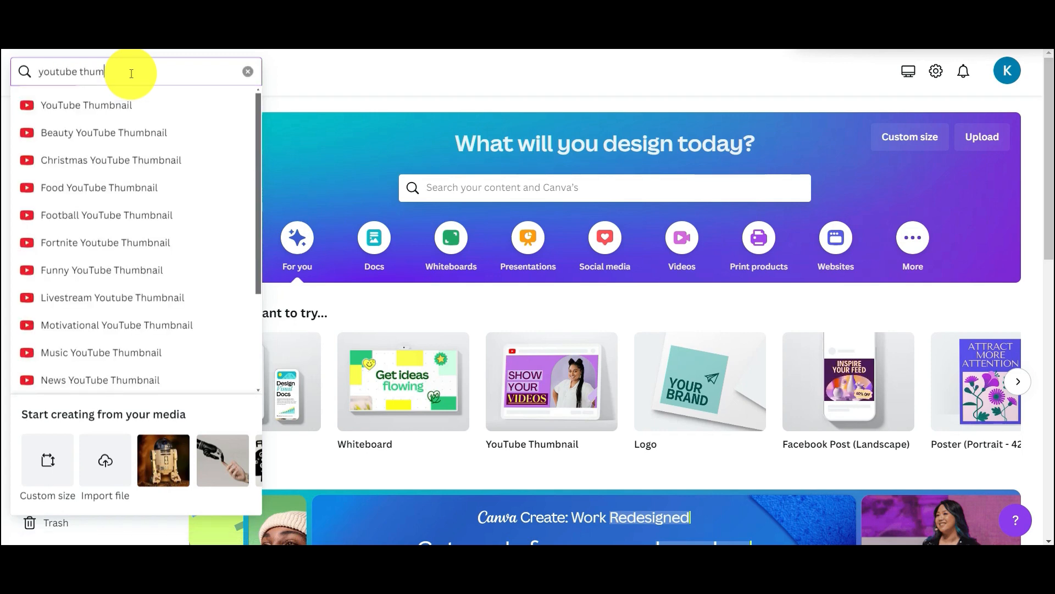
left_click(135, 122)
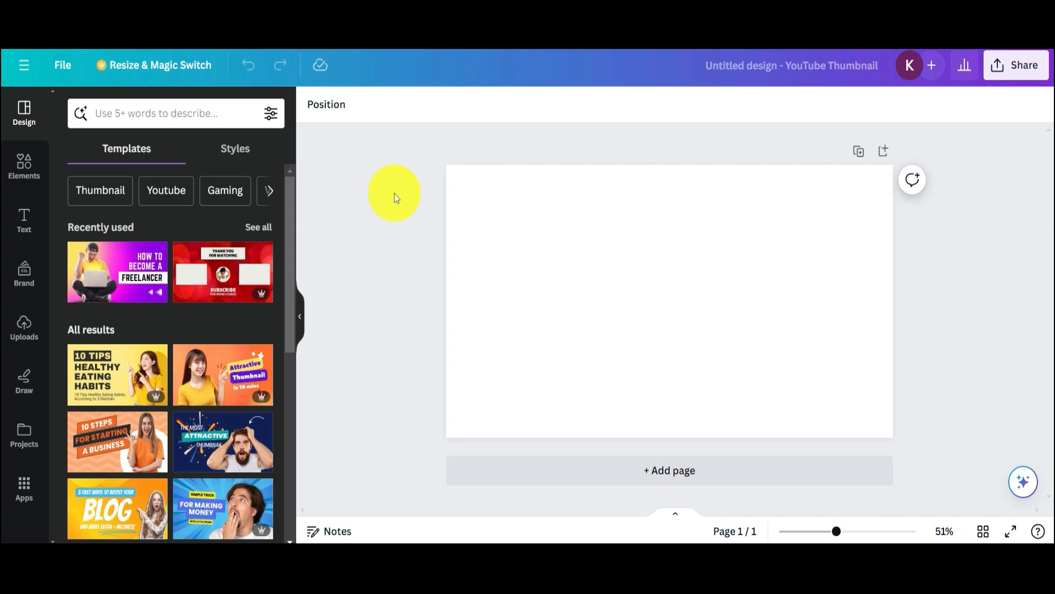
key("ctrl+backslash")
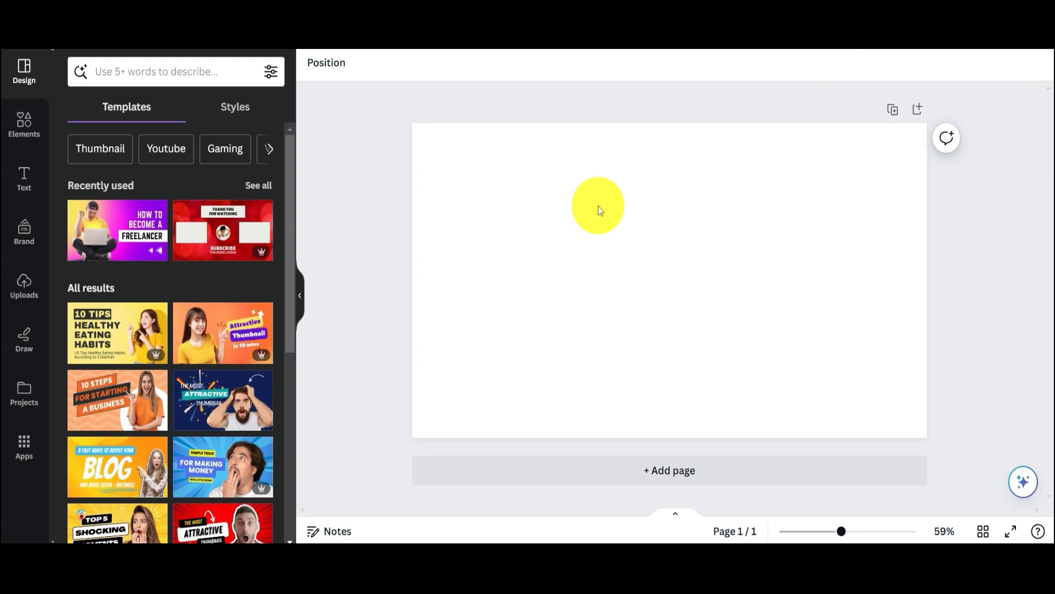
Try solid red, coral and pink backgrounds on the blank page and apply the black-to-blue gradient
left_click(594, 211)
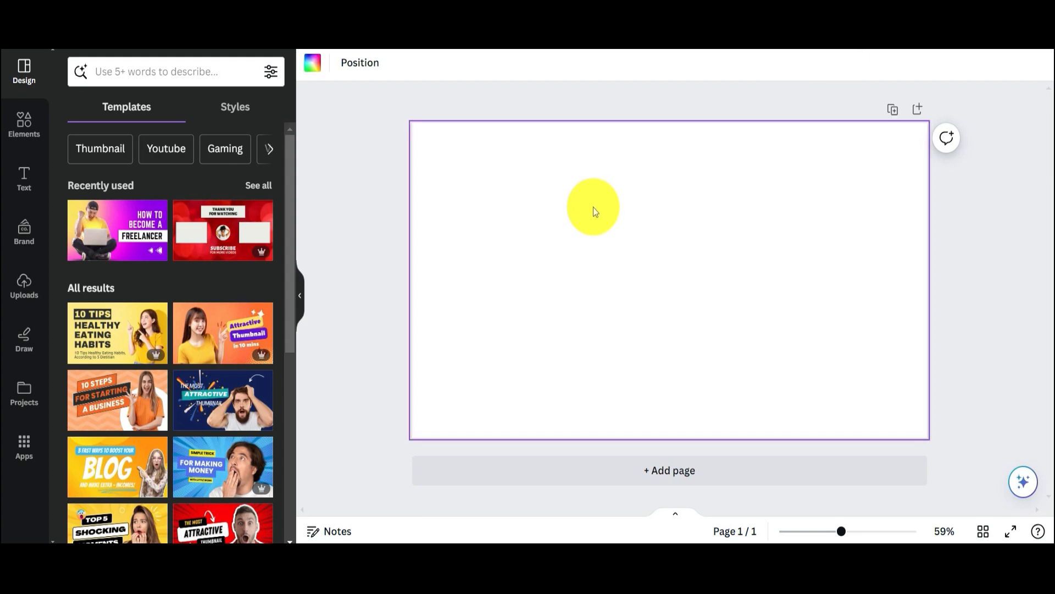
left_click(314, 64)
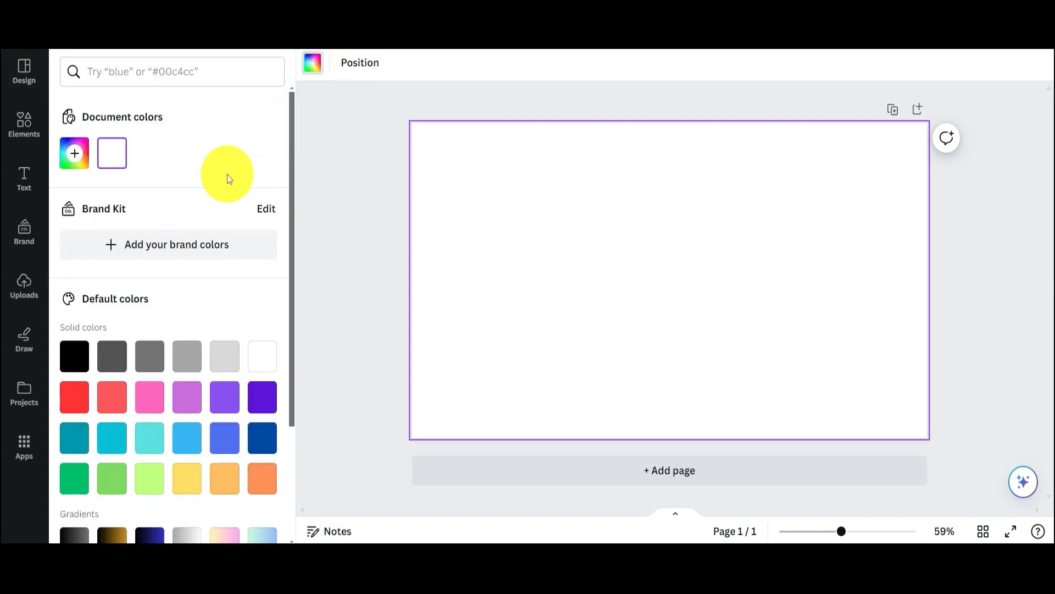
scroll(213, 170, "down", 1)
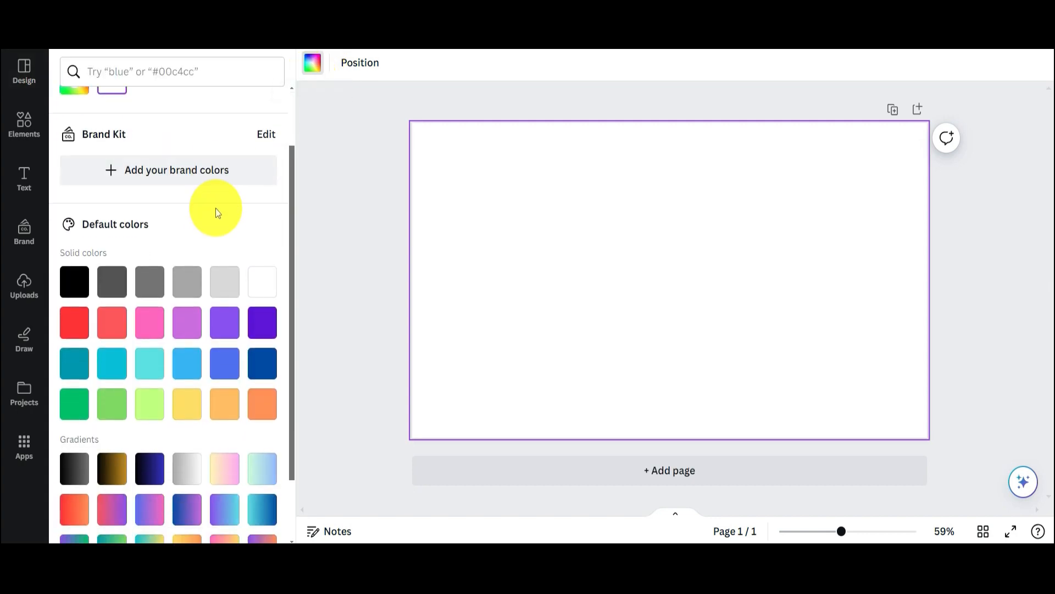
scroll(216, 220, "down", 1)
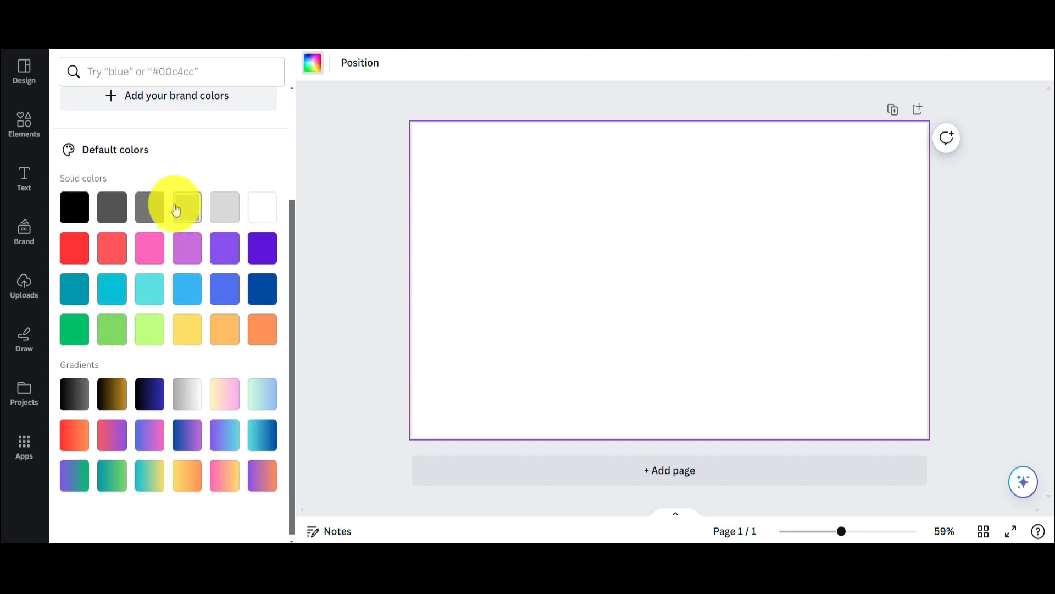
left_click(80, 253)
left_click(113, 248)
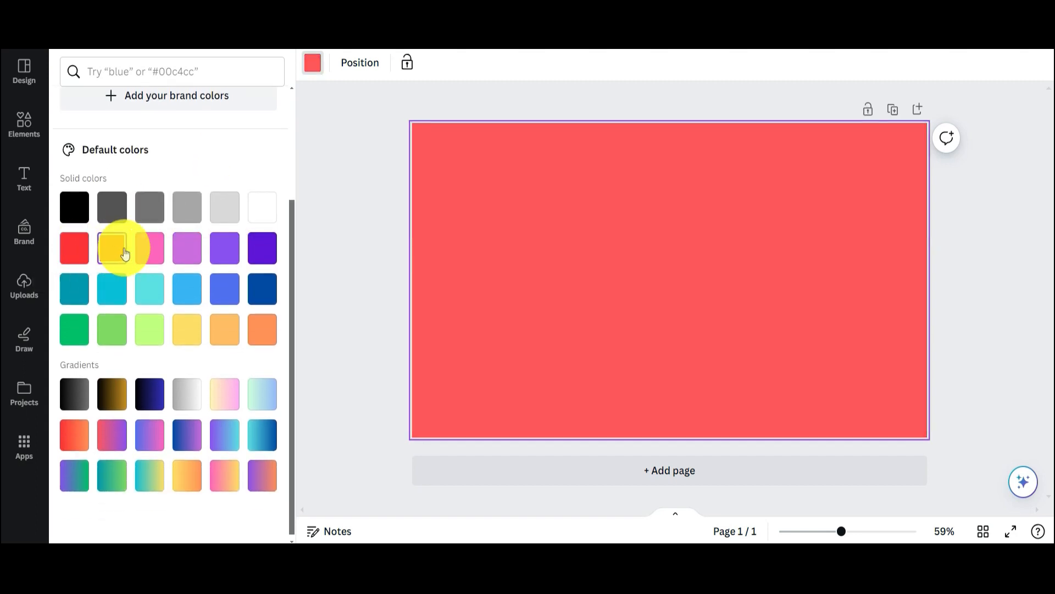
left_click(150, 249)
left_click(150, 393)
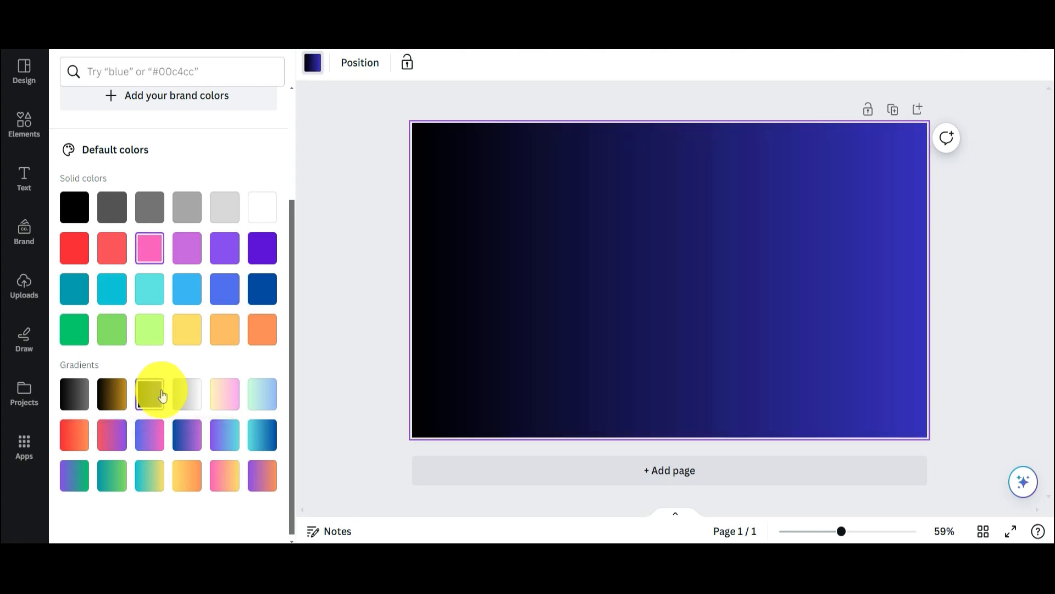
Try the blue-to-pink and coral-to-purple gradients on the page background and apply the yellow-to-pink gradient
left_click(141, 453)
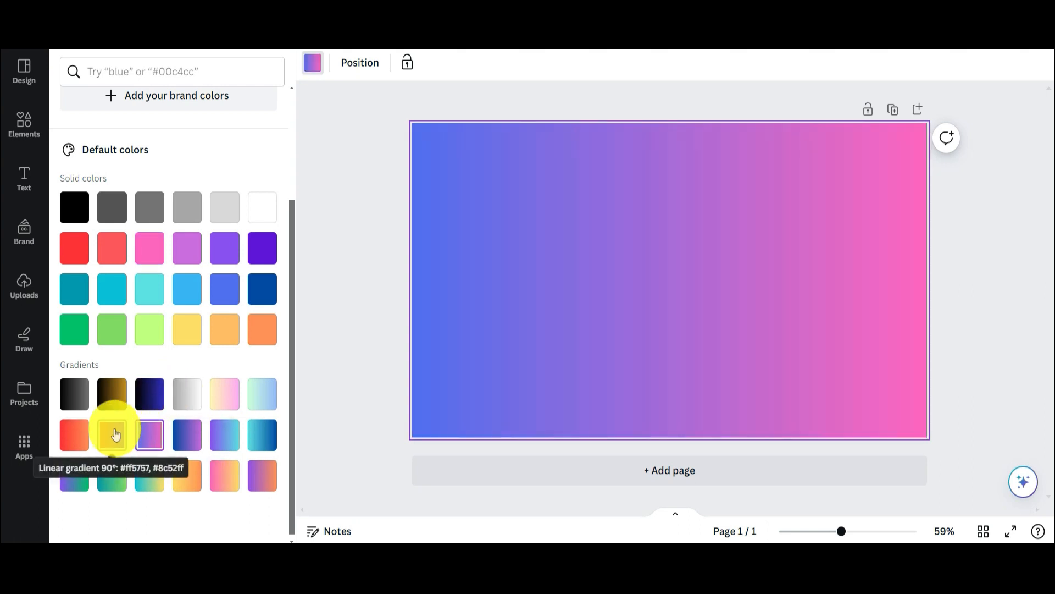
left_click(113, 434)
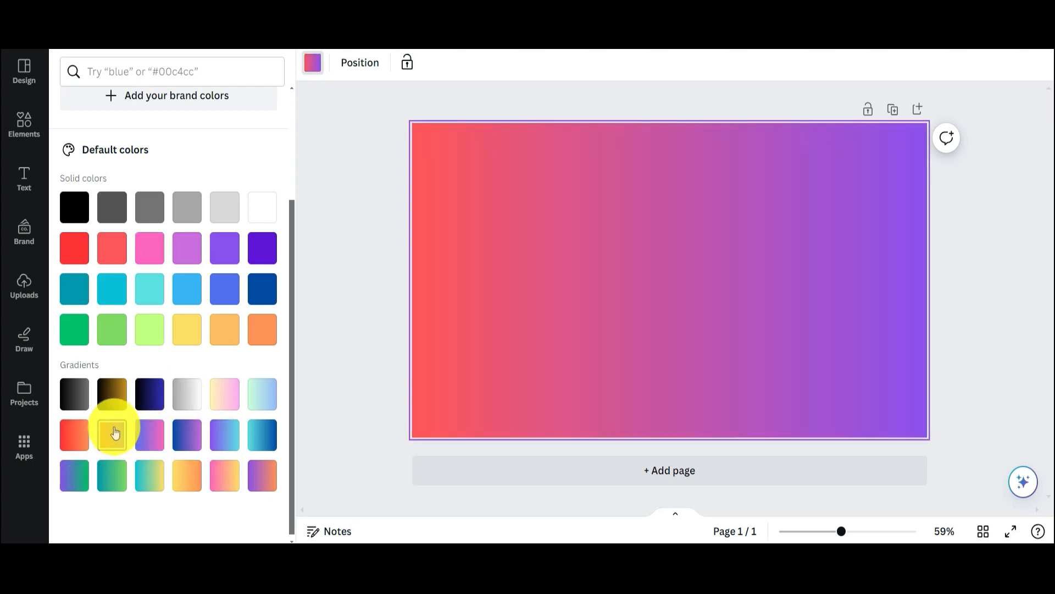
left_click(226, 393)
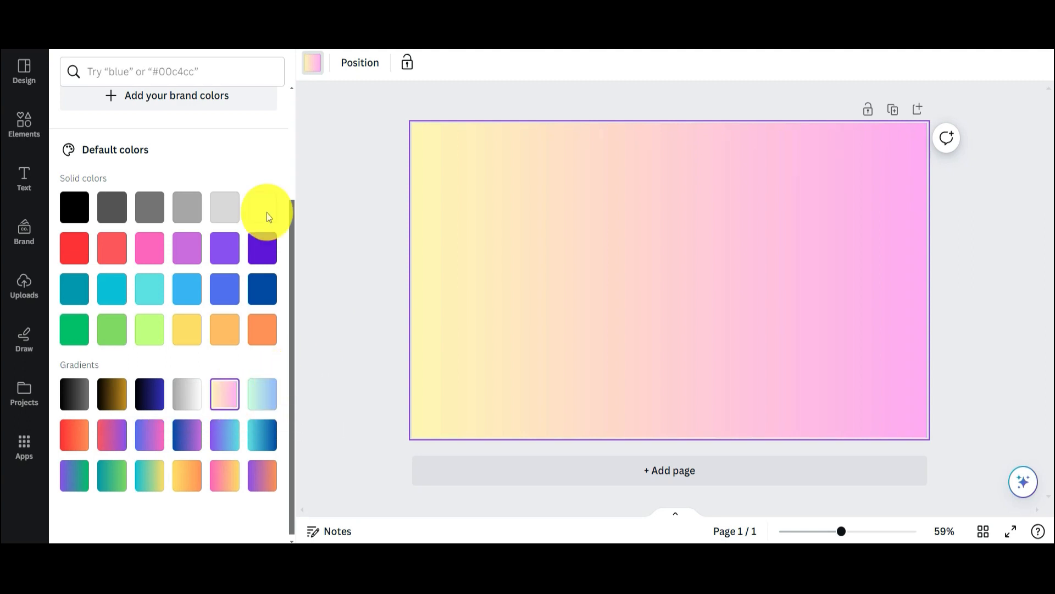
scroll(239, 173, "up", 3)
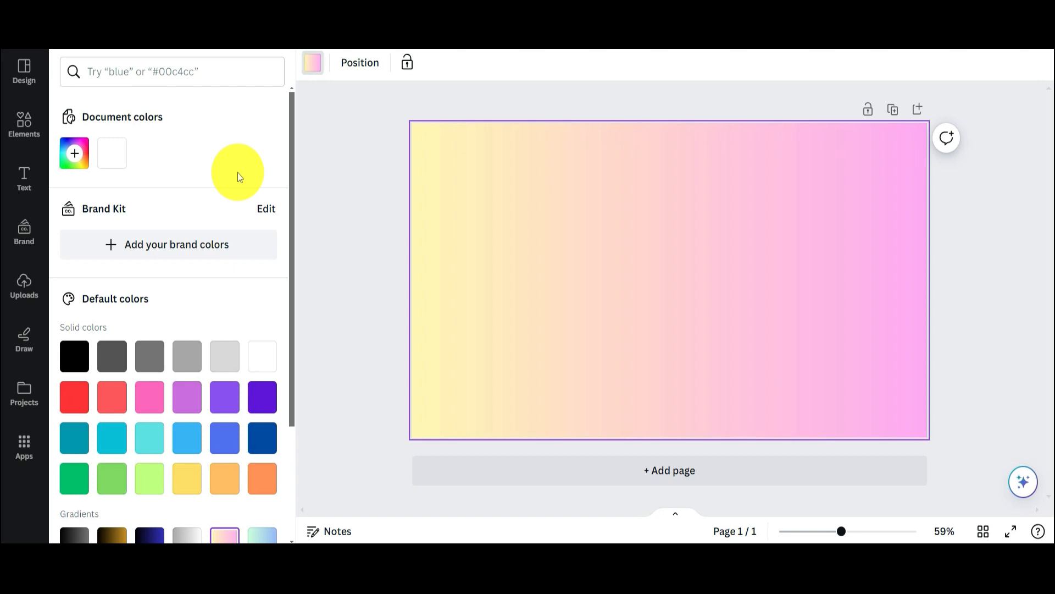
Upload the Unsplash JPG from the computer and insert the photo of the man giving two thumbs up onto the page
left_click(13, 70)
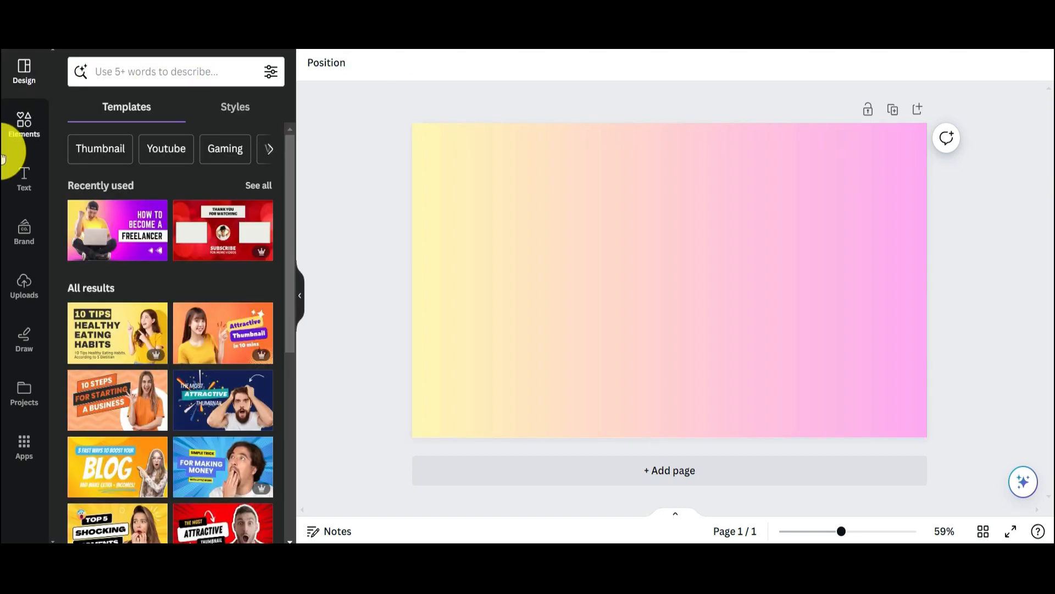
left_click(5, 281)
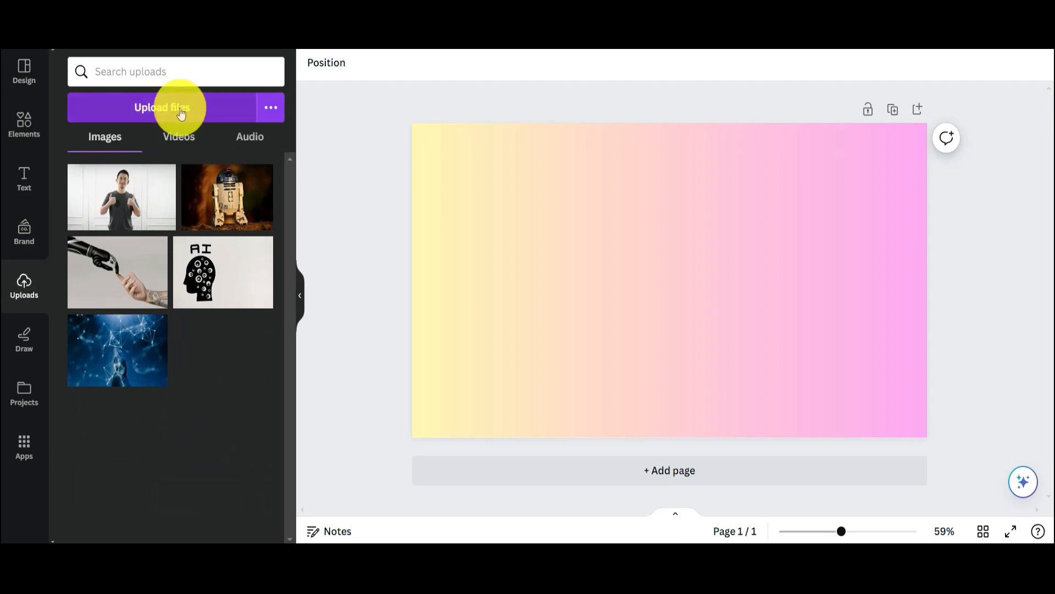
left_click(203, 108)
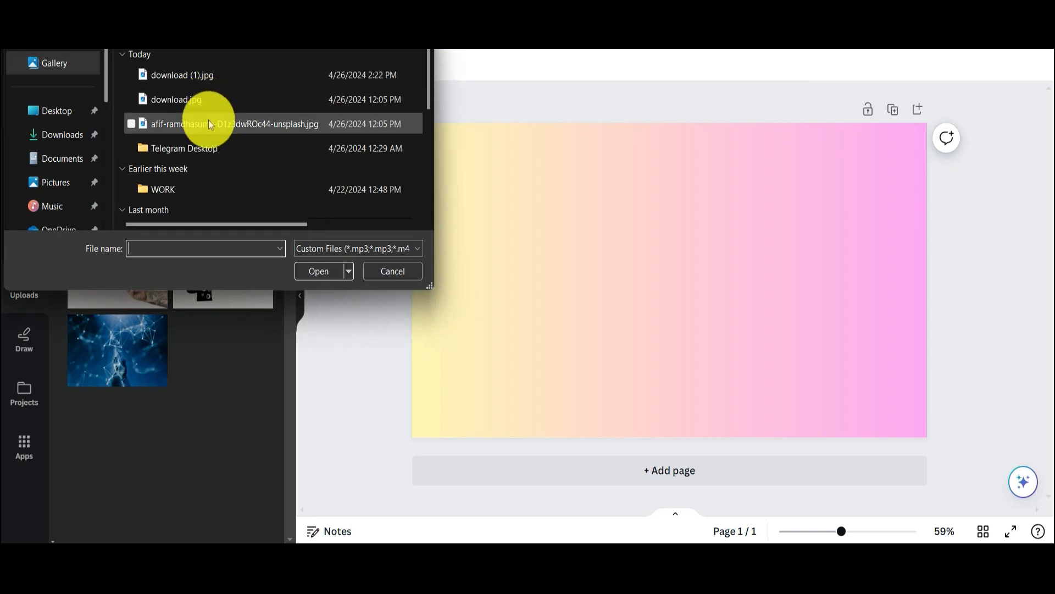
double_click(209, 121)
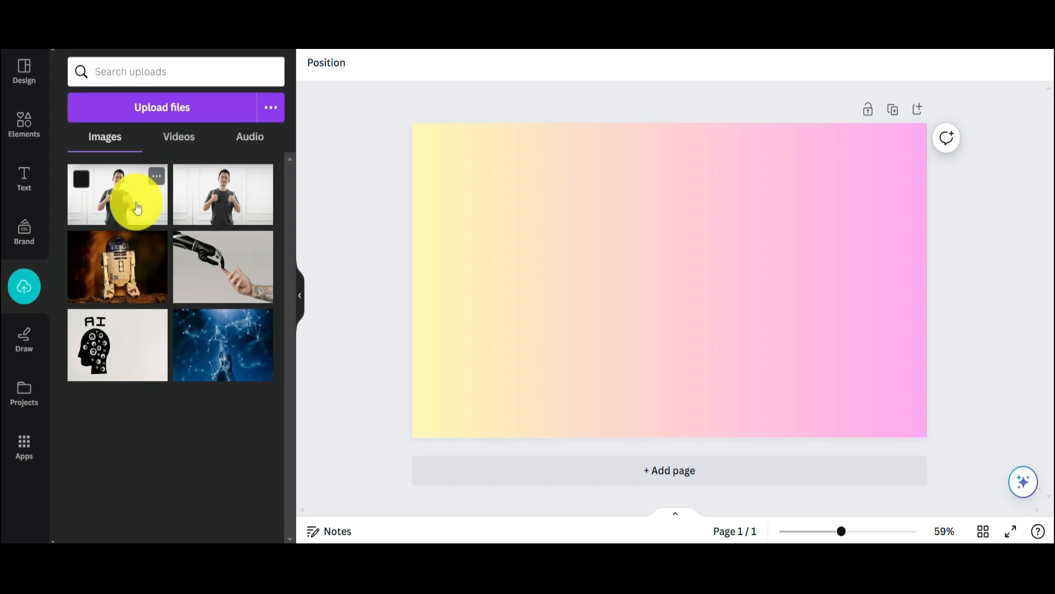
left_click(137, 207)
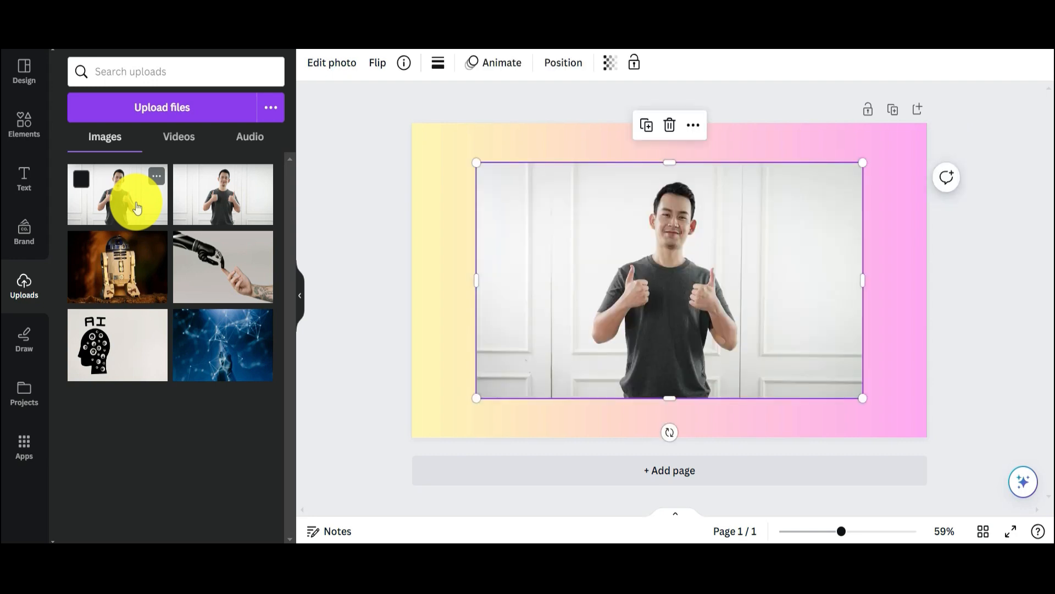
Crop the photo's sides closer around the man and place it in the left part of the thumbnail, vertically centred
left_click_drag(708, 288, 538, 324)
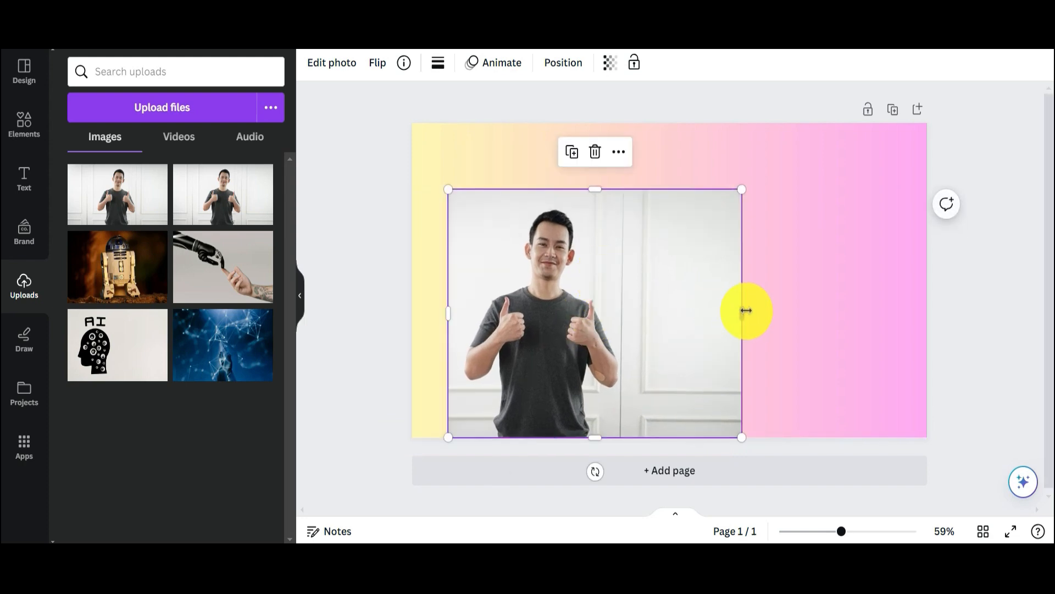
left_click_drag(747, 312, 662, 314)
left_click_drag(571, 317, 547, 297)
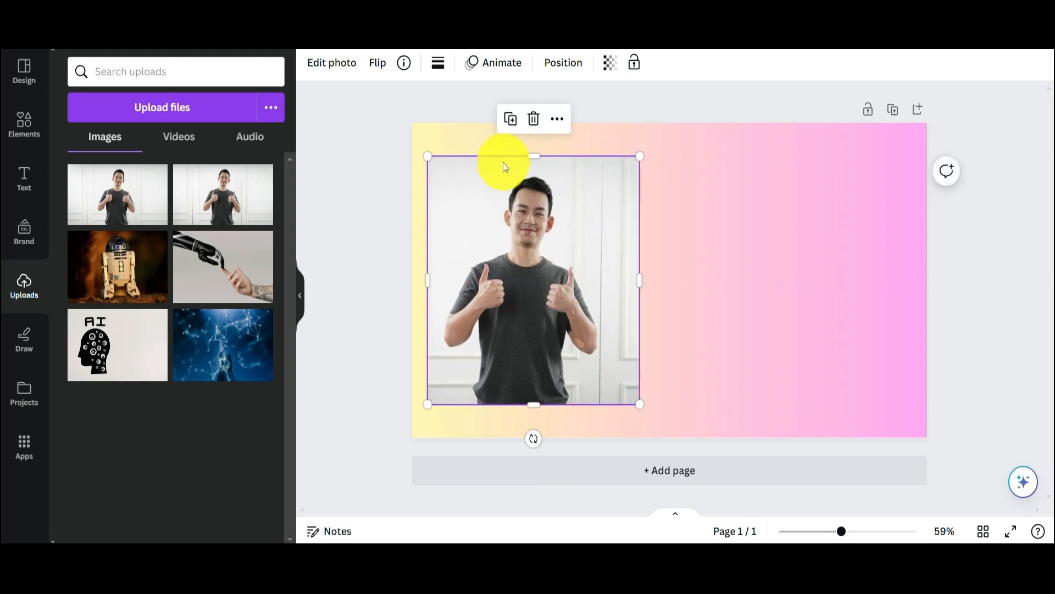
left_click(374, 161)
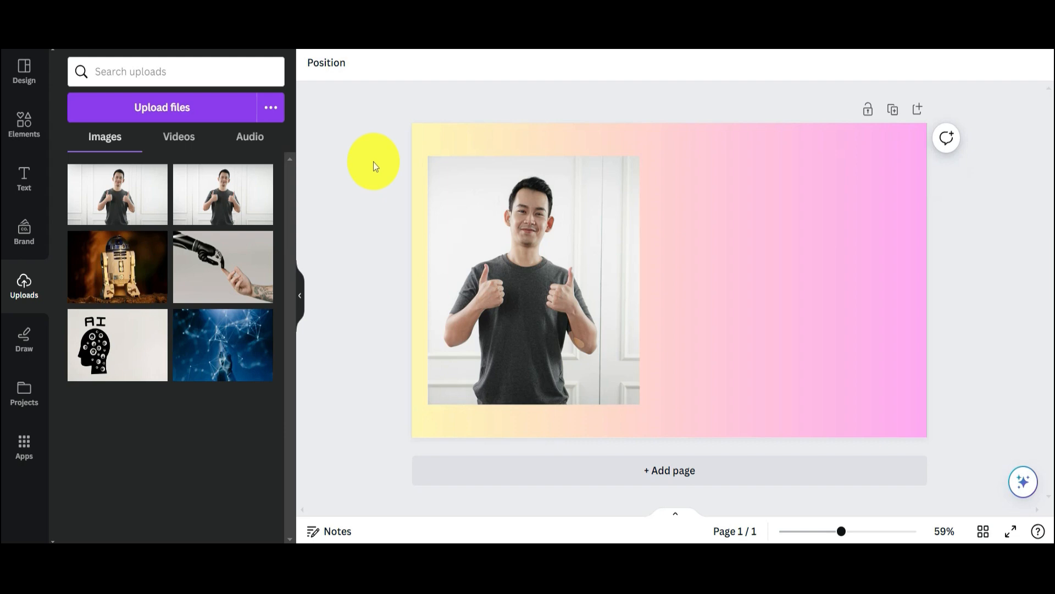
Add a subheading text box to the page and clear its placeholder text
left_click(24, 177)
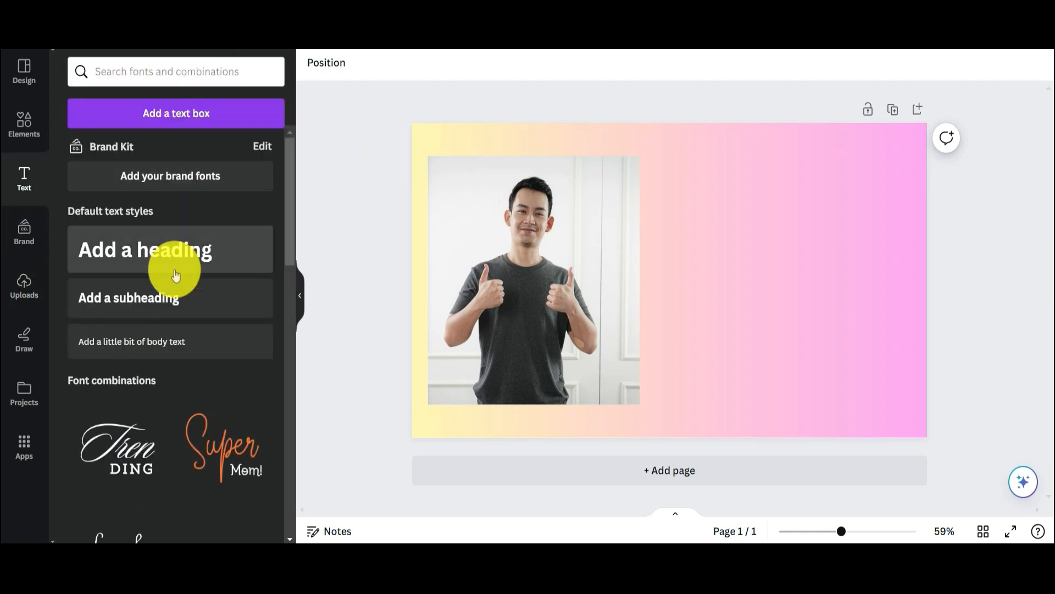
left_click(182, 305)
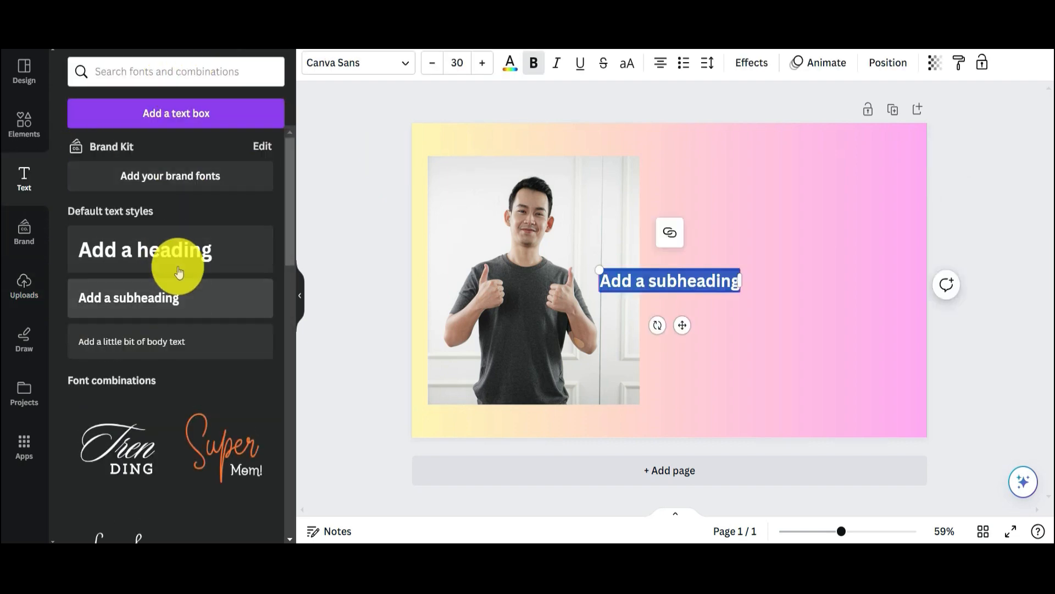
left_click(44, 190)
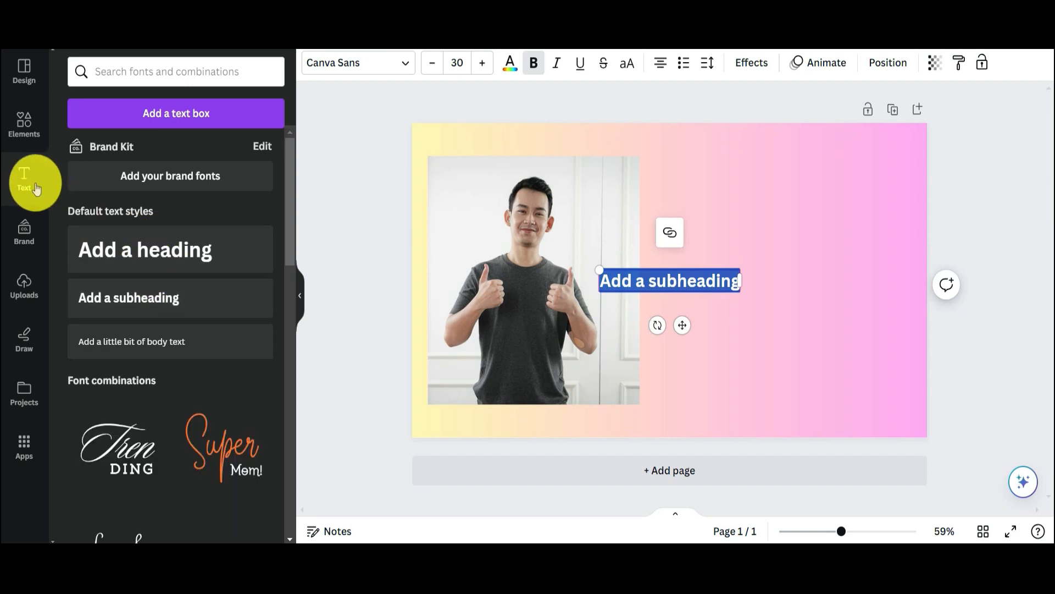
right_click(705, 283)
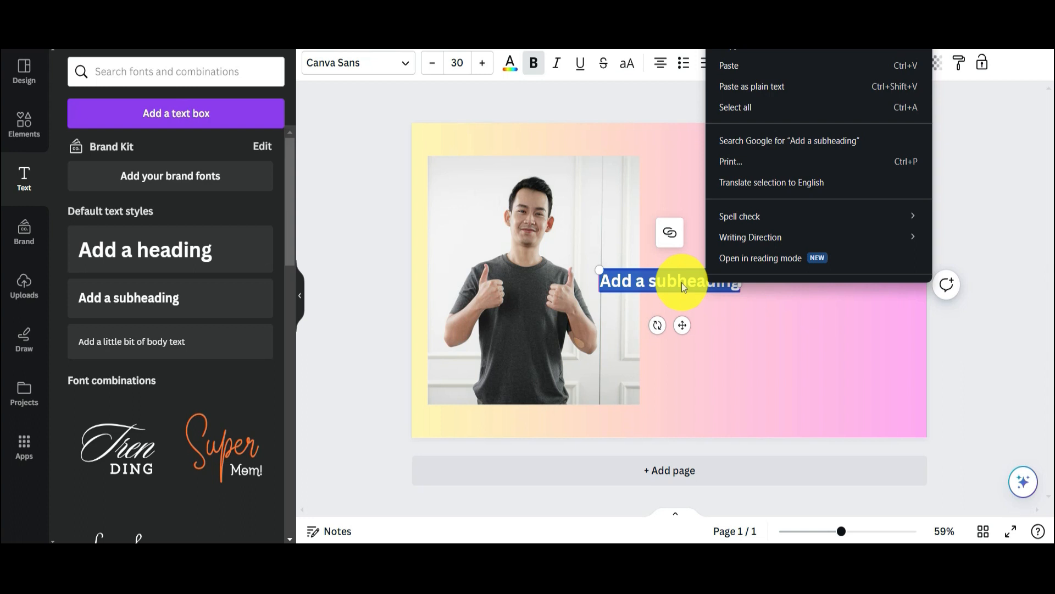
left_click(727, 300)
double_click(706, 281)
key("BackSpace")
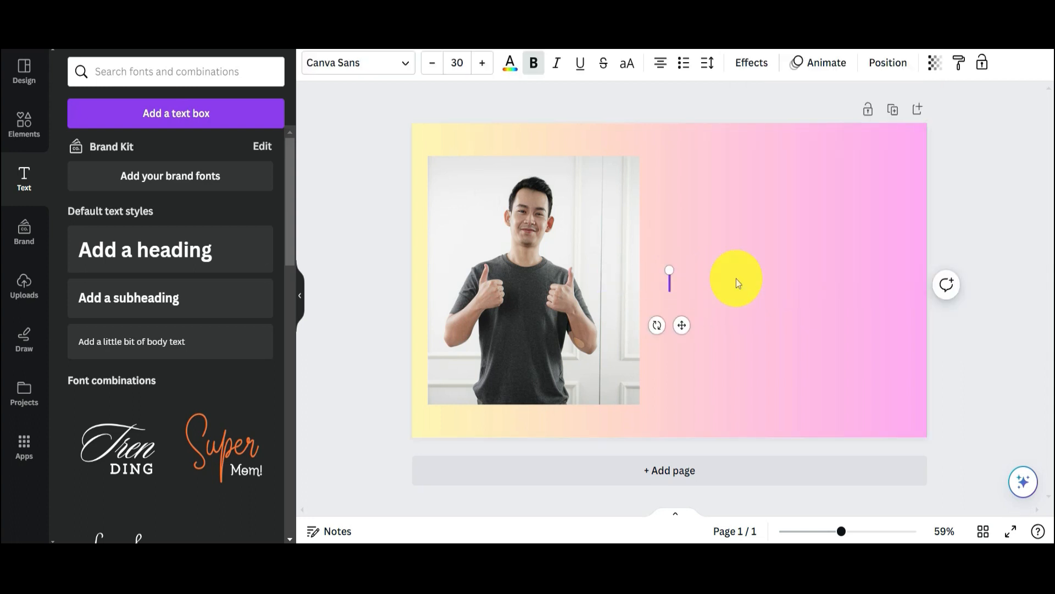
Enter HOW TO MAKE YOUTUBE THUMBNAILS BY CANVA as the title text
type("HOW TO M")
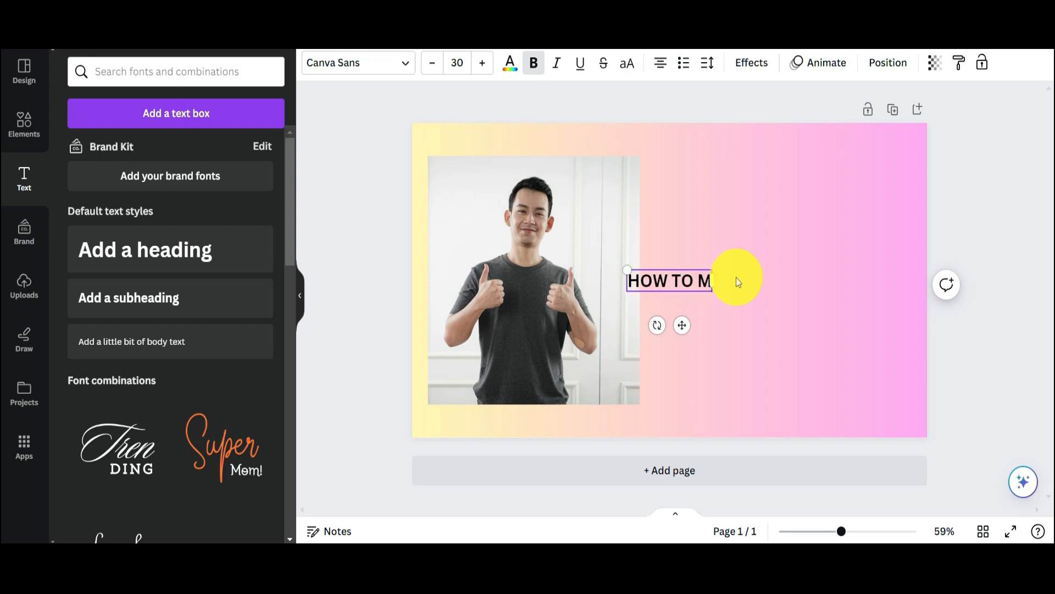
type("AKE YO")
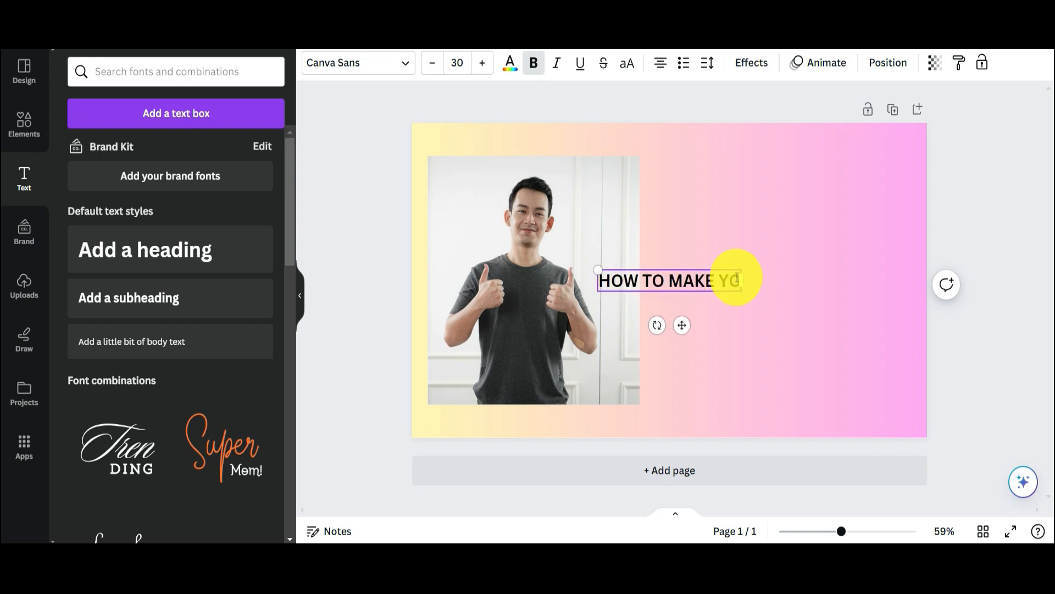
type("UTUBE T")
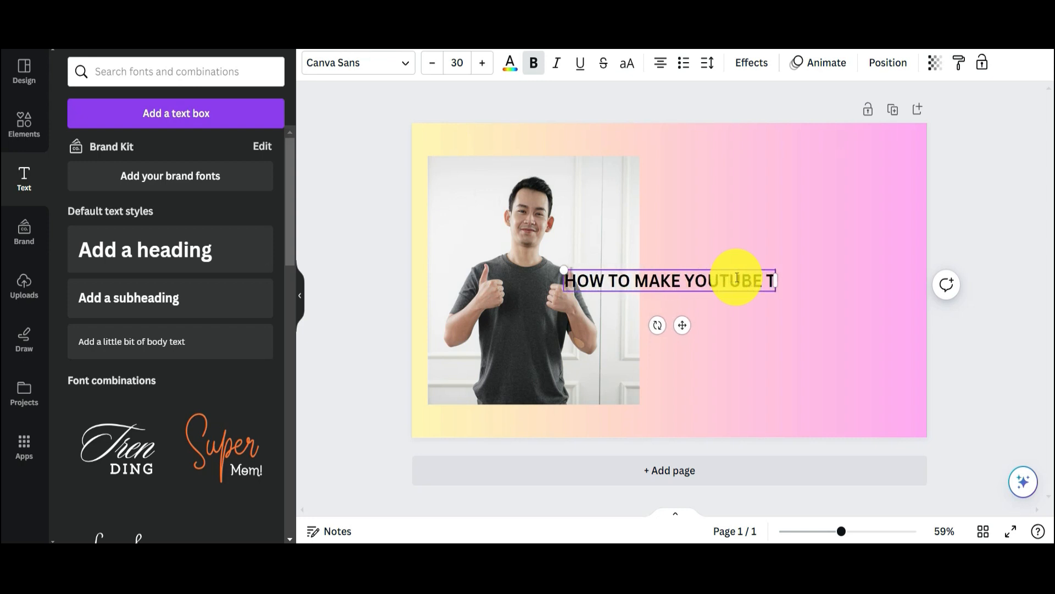
type("HUMBNA")
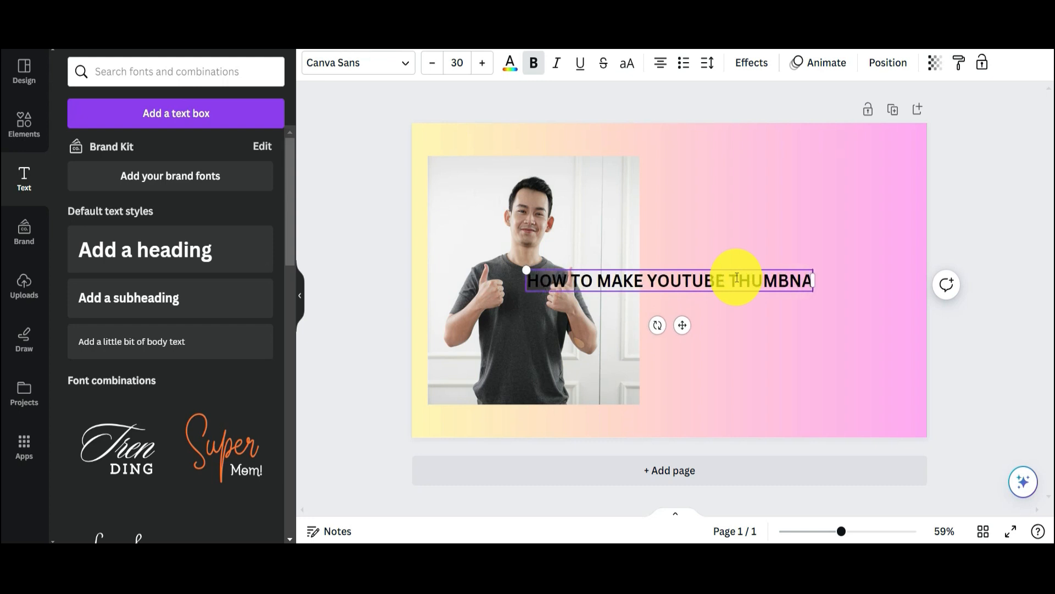
type("ILS B")
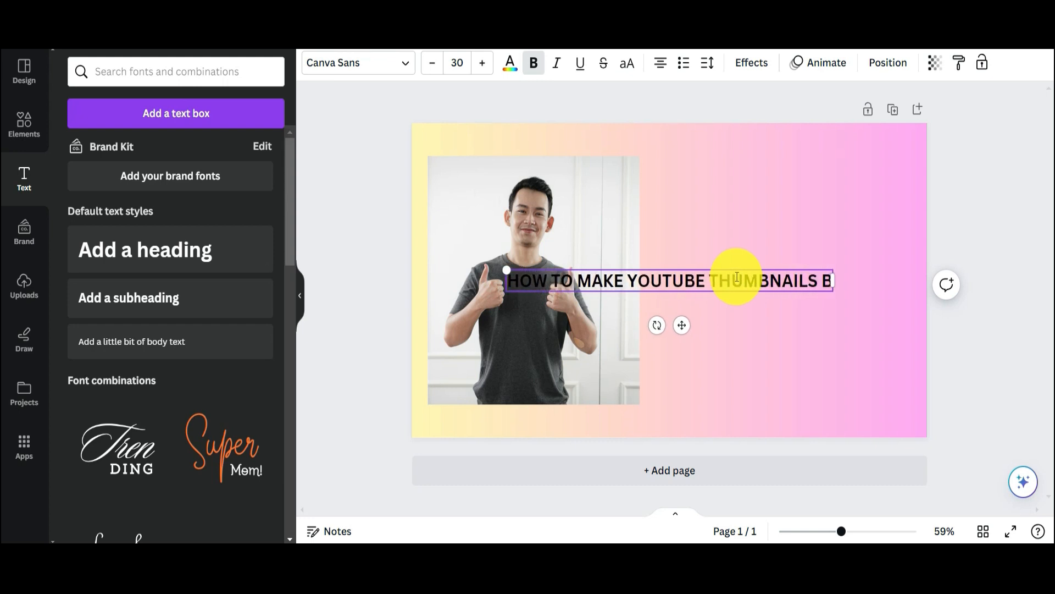
type("Y CA")
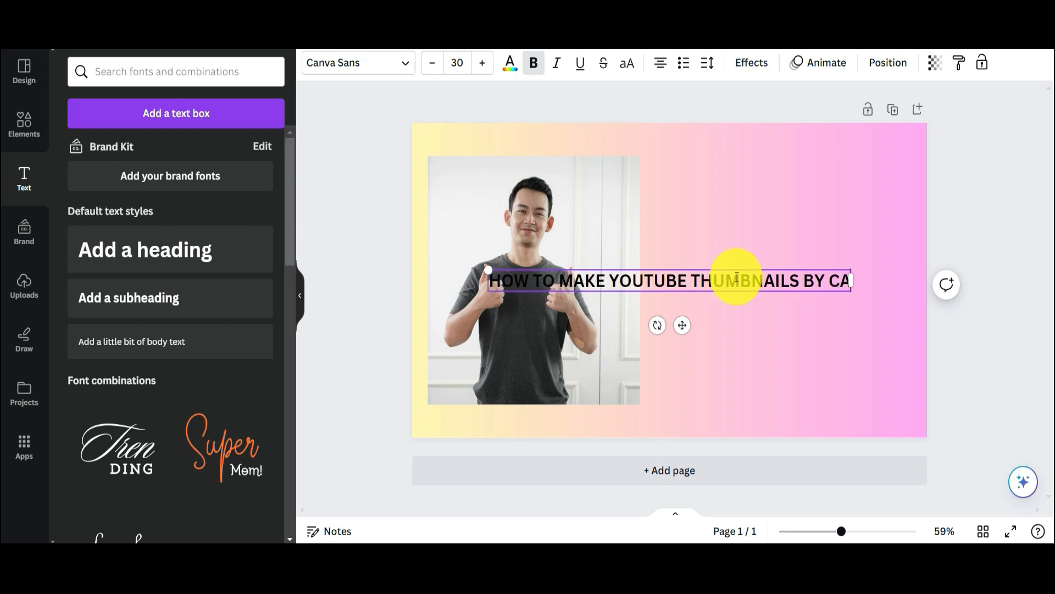
type("NVA")
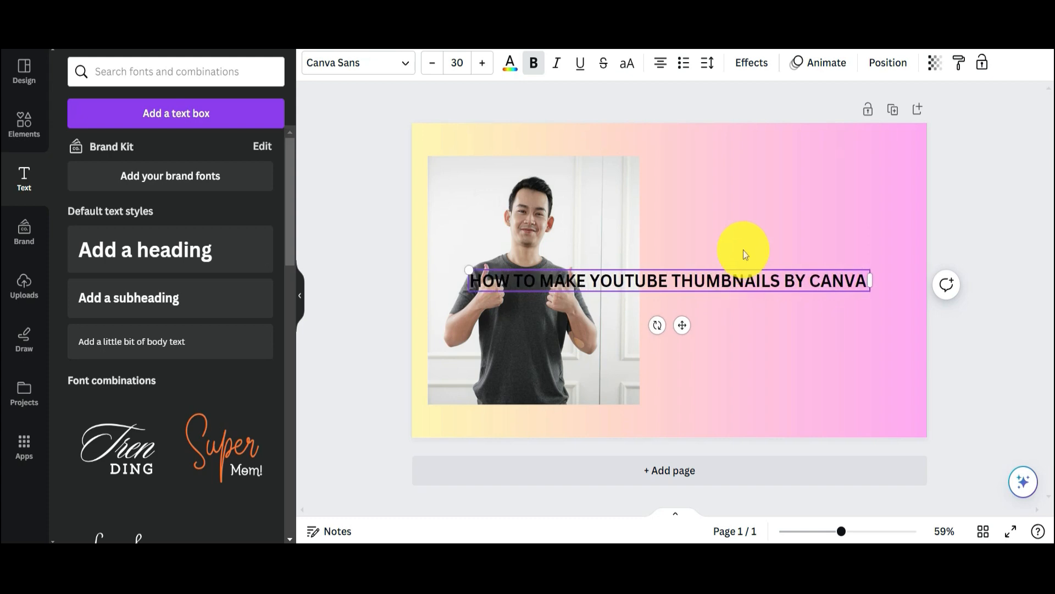
left_click(845, 351)
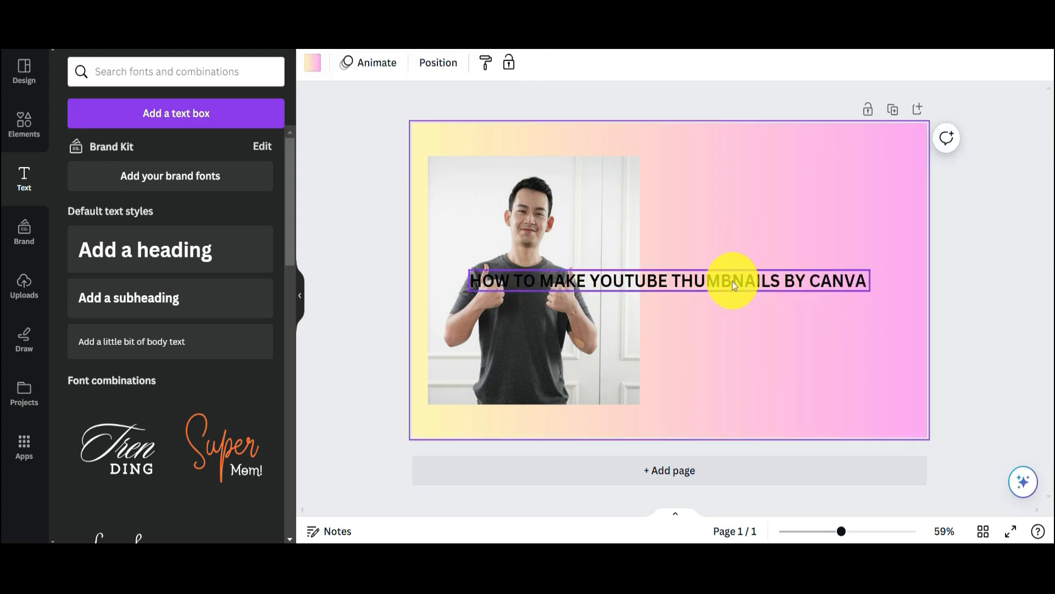
Try the title at font size 38 and shrink it to about 20.7 so it fits in the space beside the photo
left_click(679, 286)
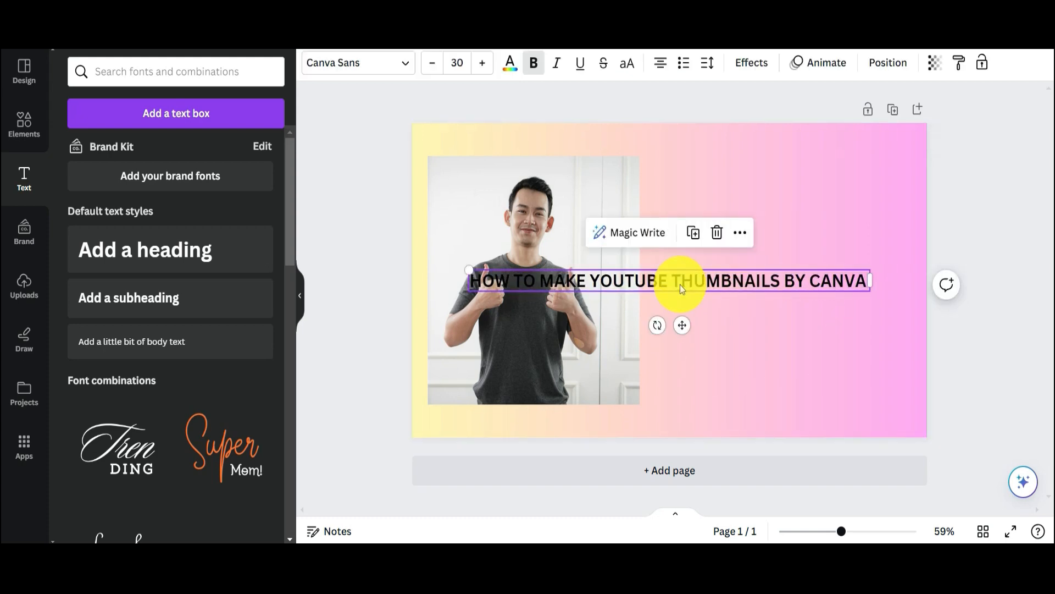
left_click(483, 64)
left_click(482, 64)
left_click(482, 63)
left_click(482, 64)
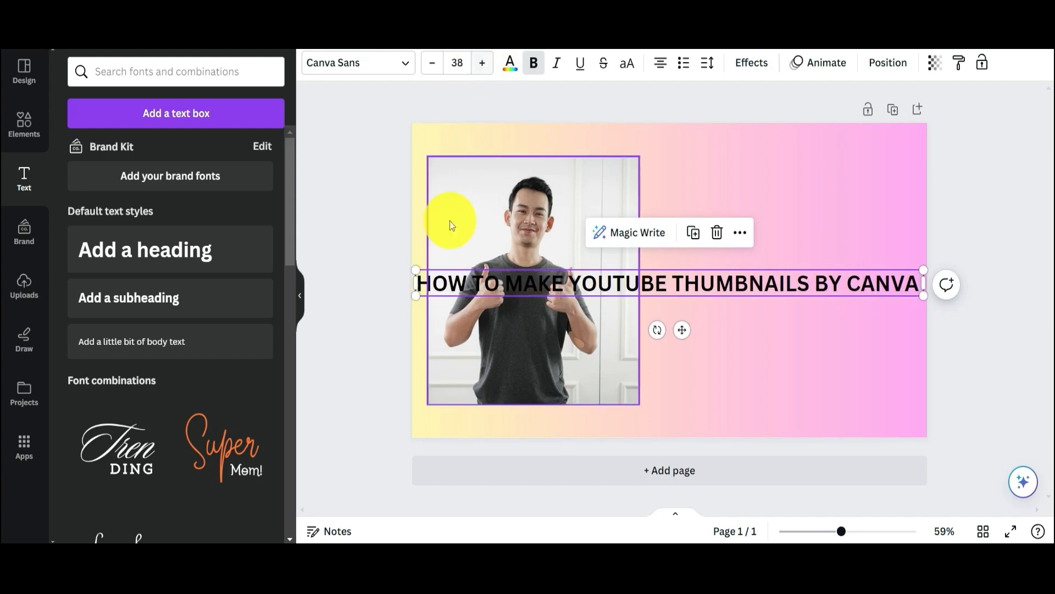
left_click_drag(412, 271, 641, 299)
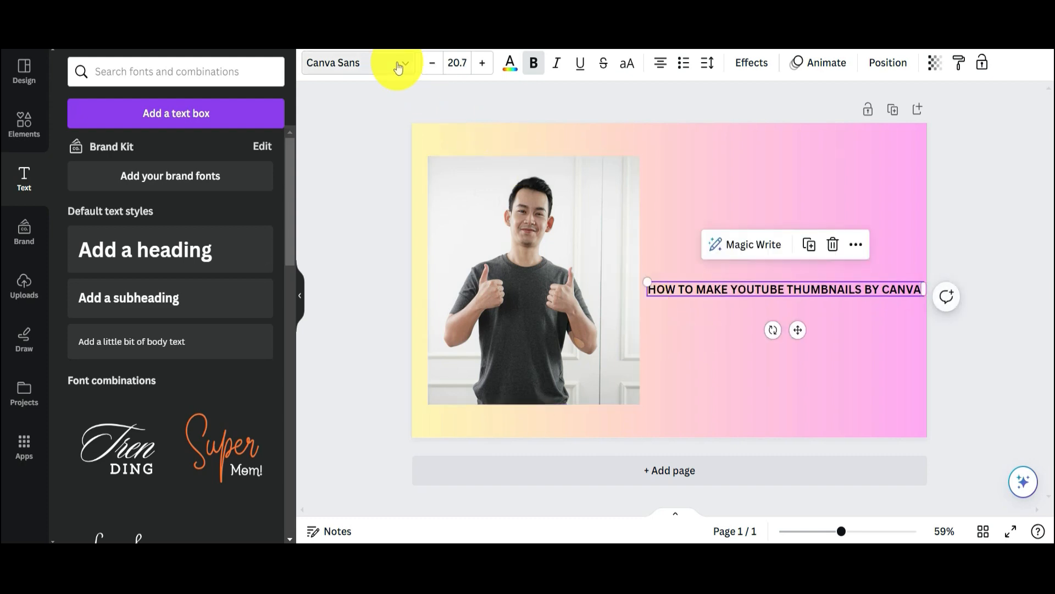
Open the font choices for the title and filter them to the Display category
left_click(398, 66)
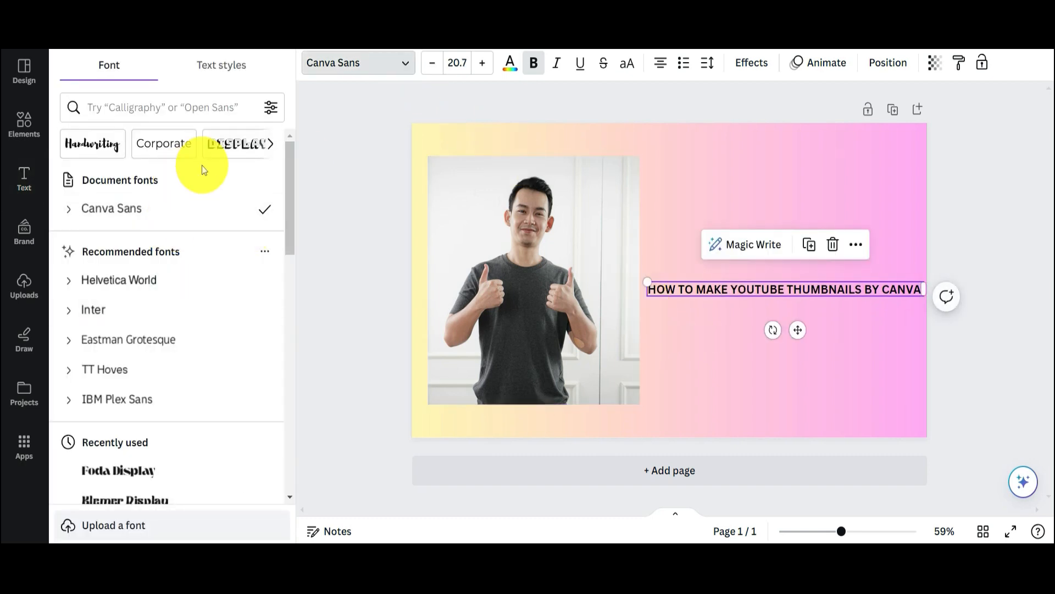
left_click(269, 144)
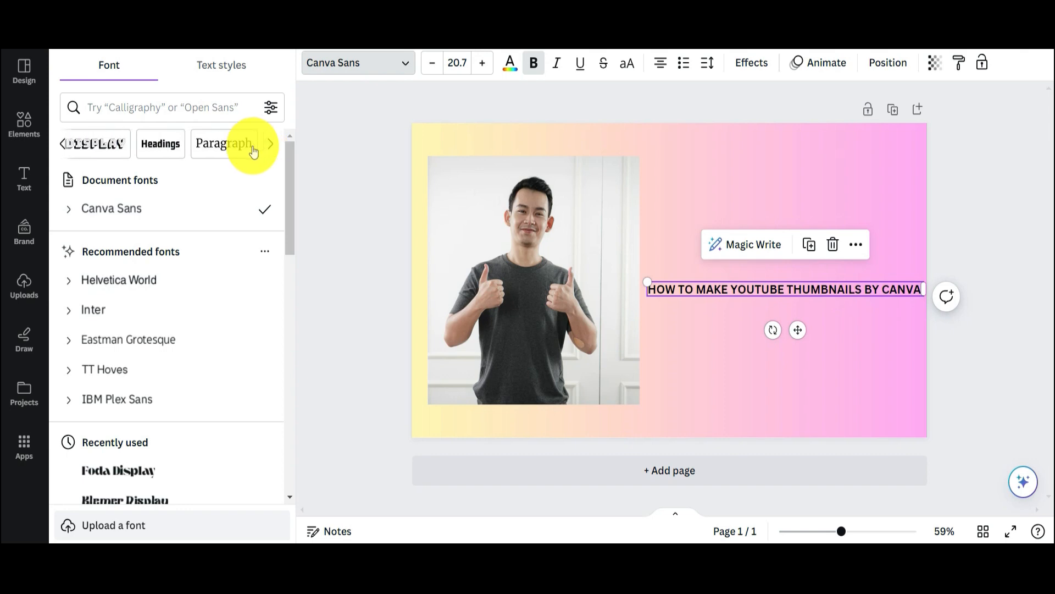
left_click(117, 150)
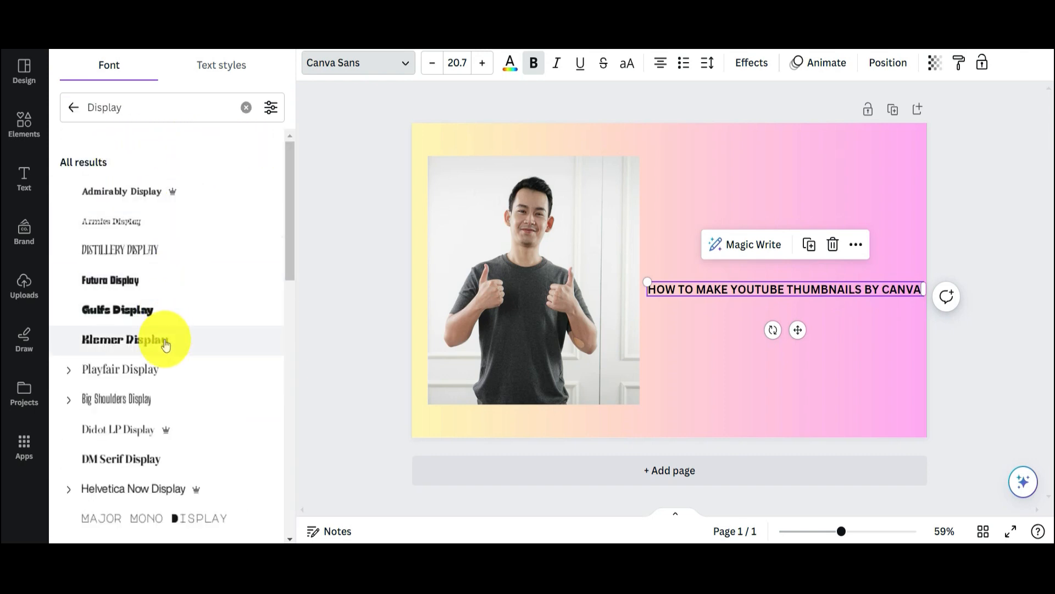
Try the Klemer Display, Gulfs Display, Futura Display, Distillery Display and Armies Display fonts on the title
left_click(166, 345)
left_click(160, 309)
left_click(166, 290)
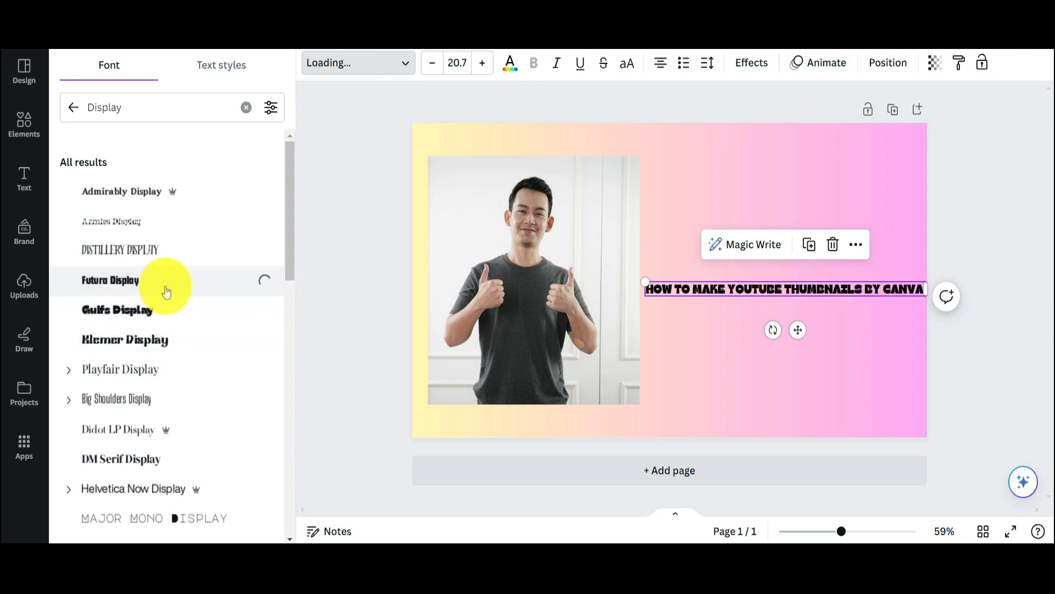
left_click(167, 253)
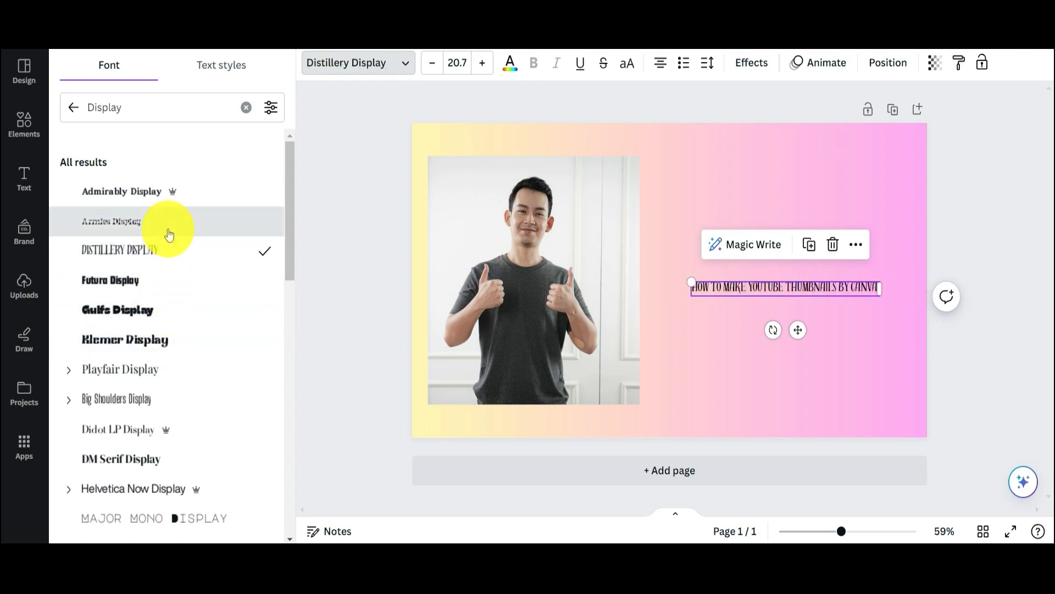
left_click(169, 234)
Try the DM Serif Display, Foda Display and Lemonade Display fonts on the title
scroll(171, 349, "down", 3)
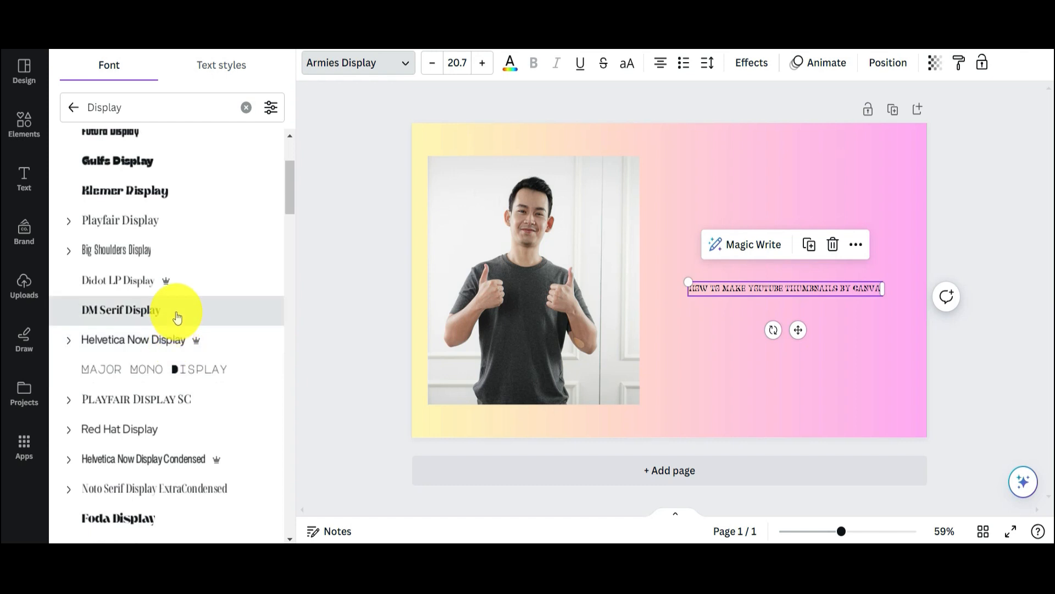
left_click(177, 316)
scroll(177, 313, "down", 3)
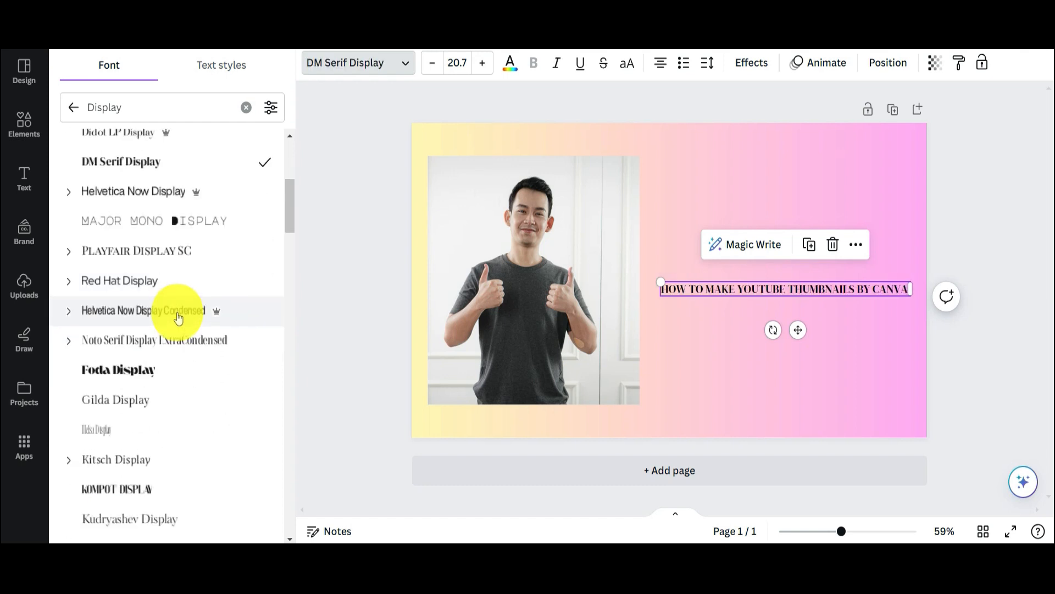
left_click(188, 368)
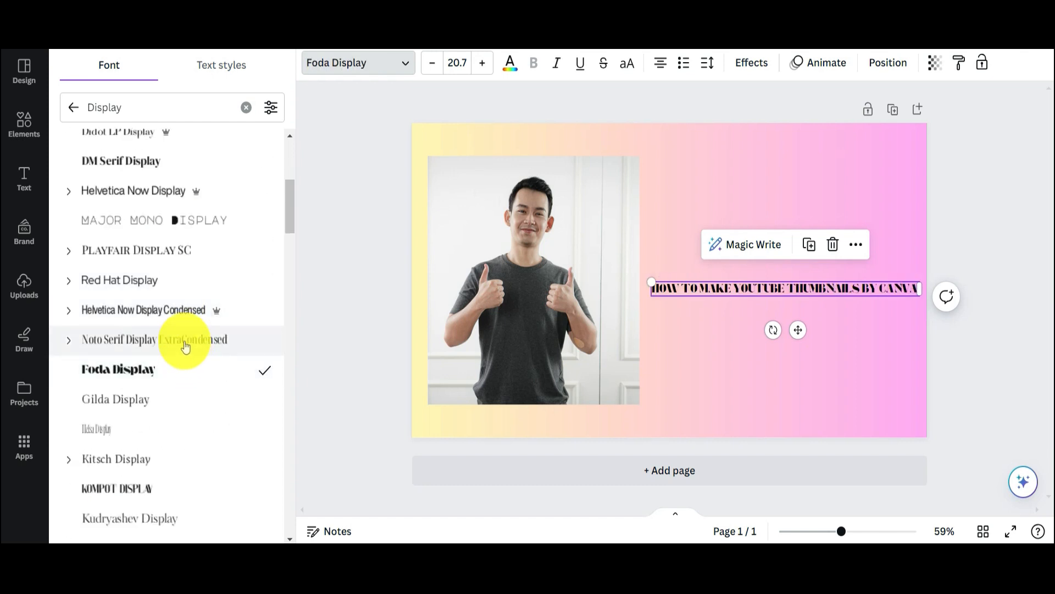
scroll(181, 333, "down", 5)
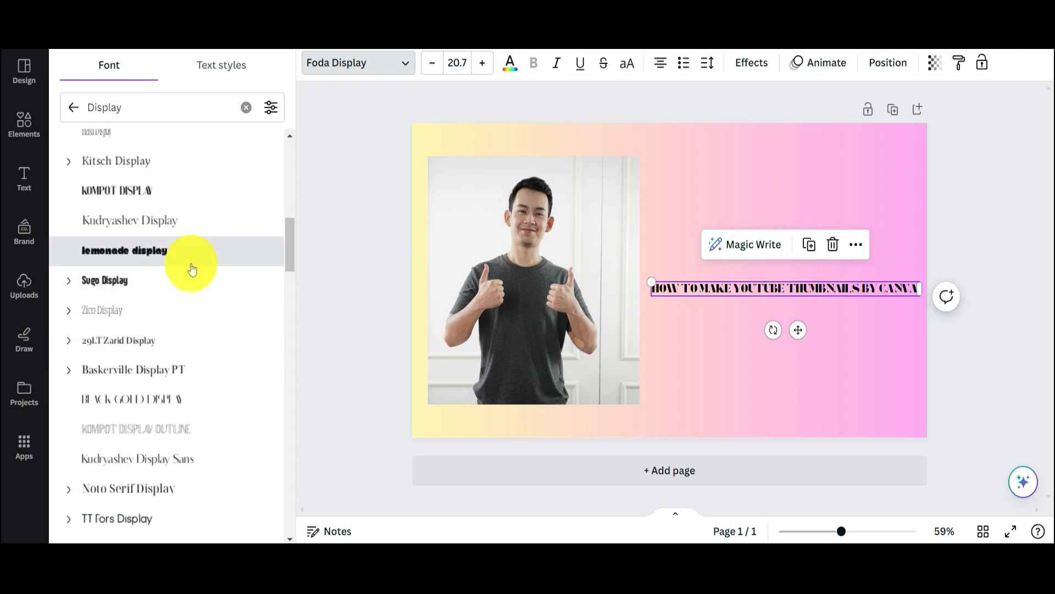
left_click(189, 262)
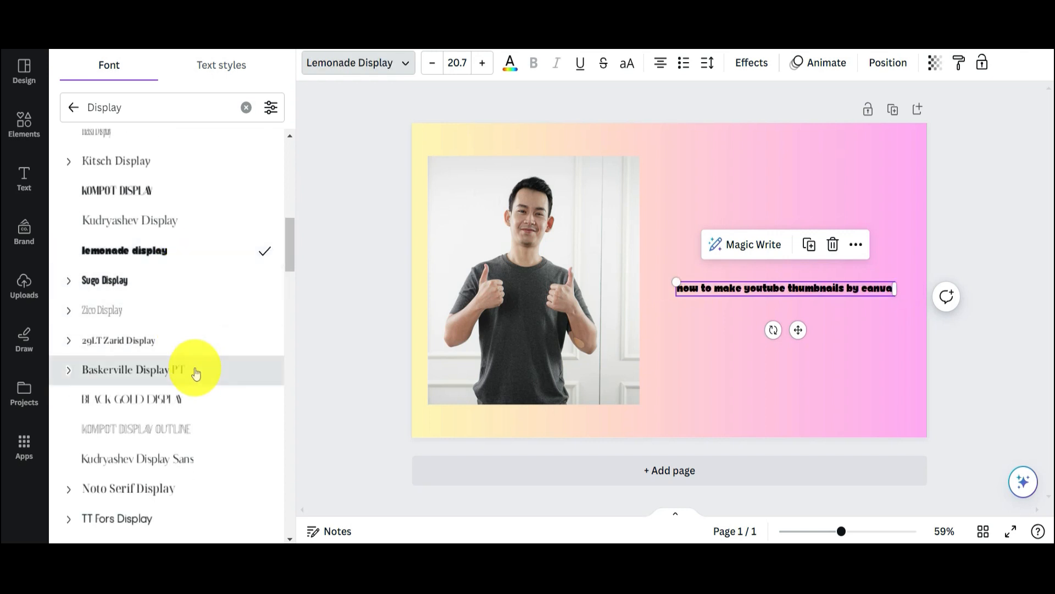
Set the title font to Baskerville Display PT and make the text bold
left_click(195, 370)
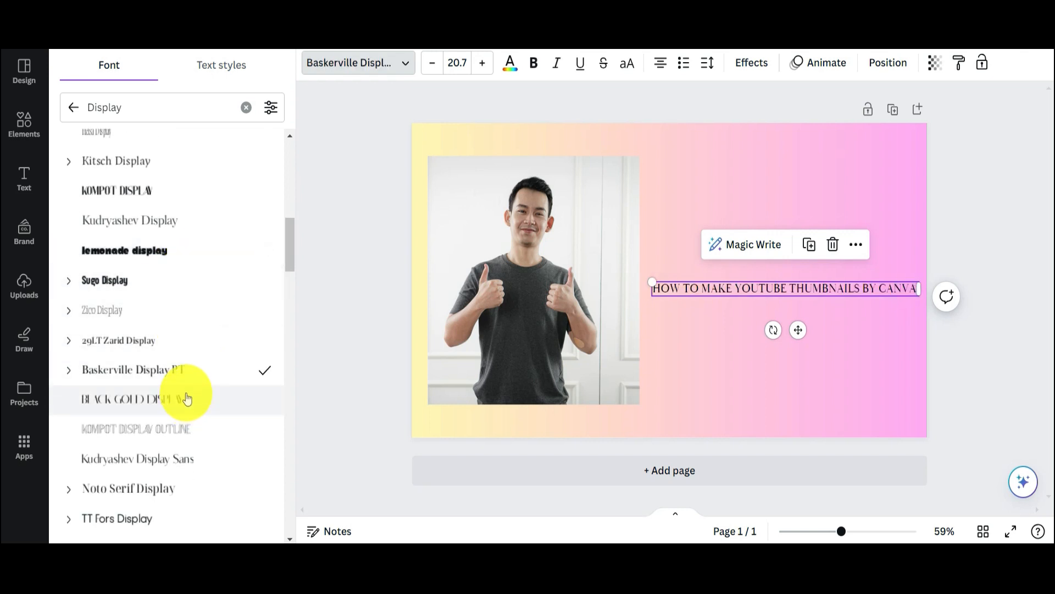
key("Escape")
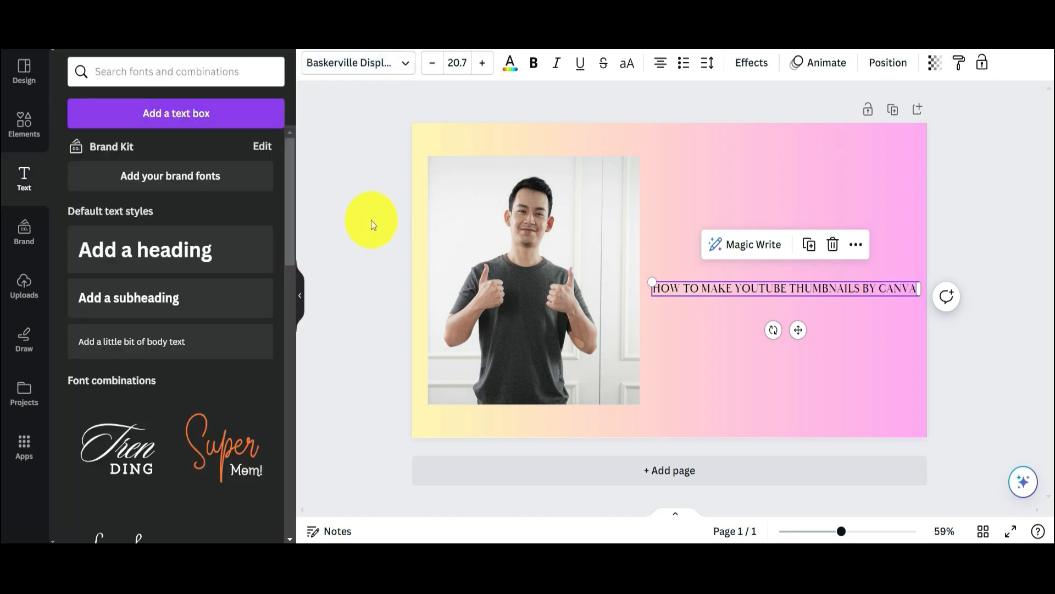
left_click(533, 65)
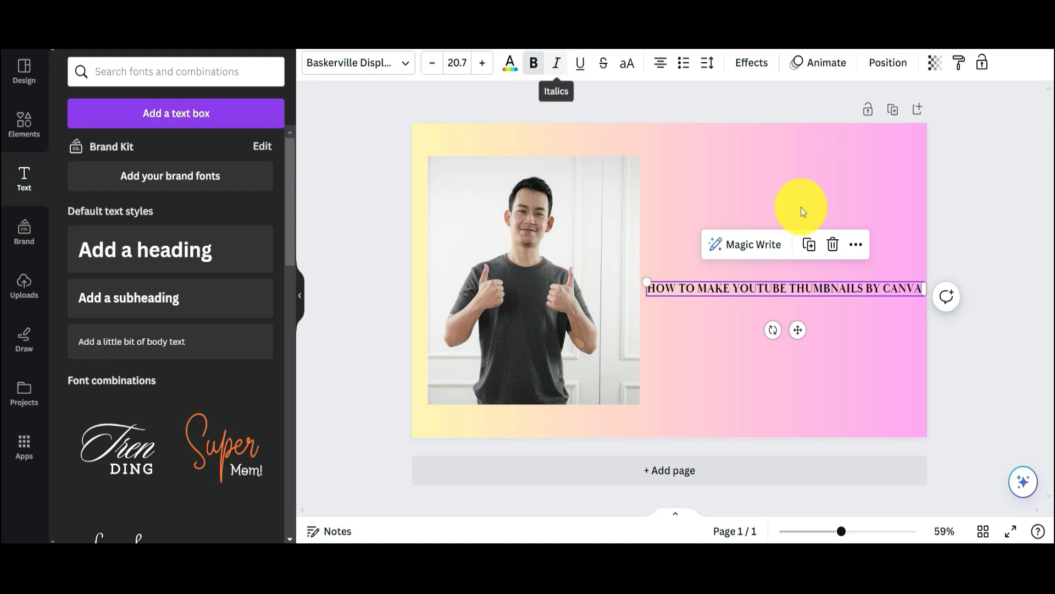
left_click(994, 243)
Increase the title's font size step by step to 39.7 and deselect it
left_click(709, 287)
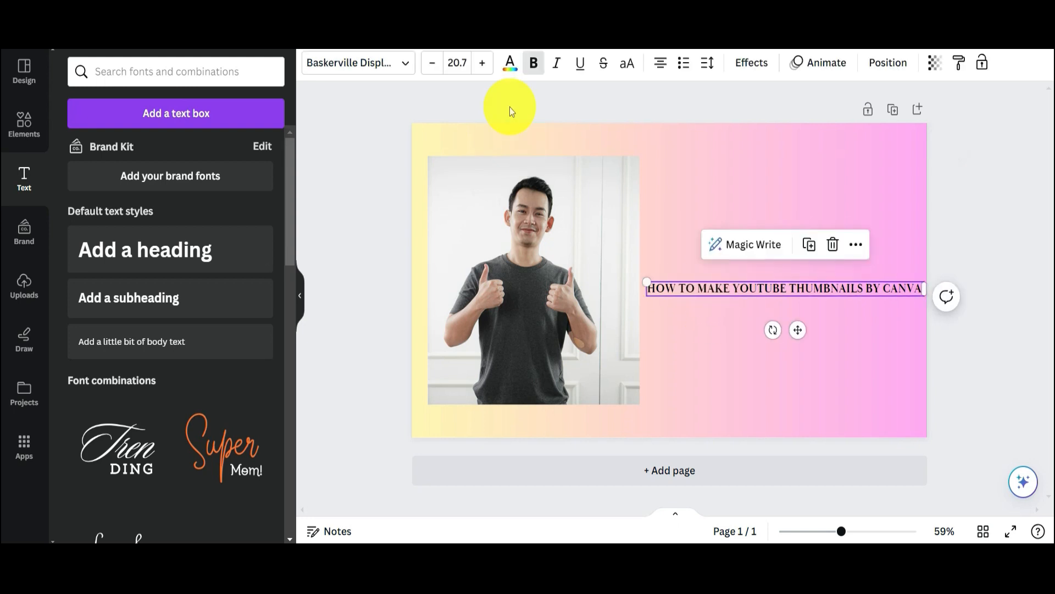
left_click(482, 64)
left_click(482, 63)
left_click(482, 63)
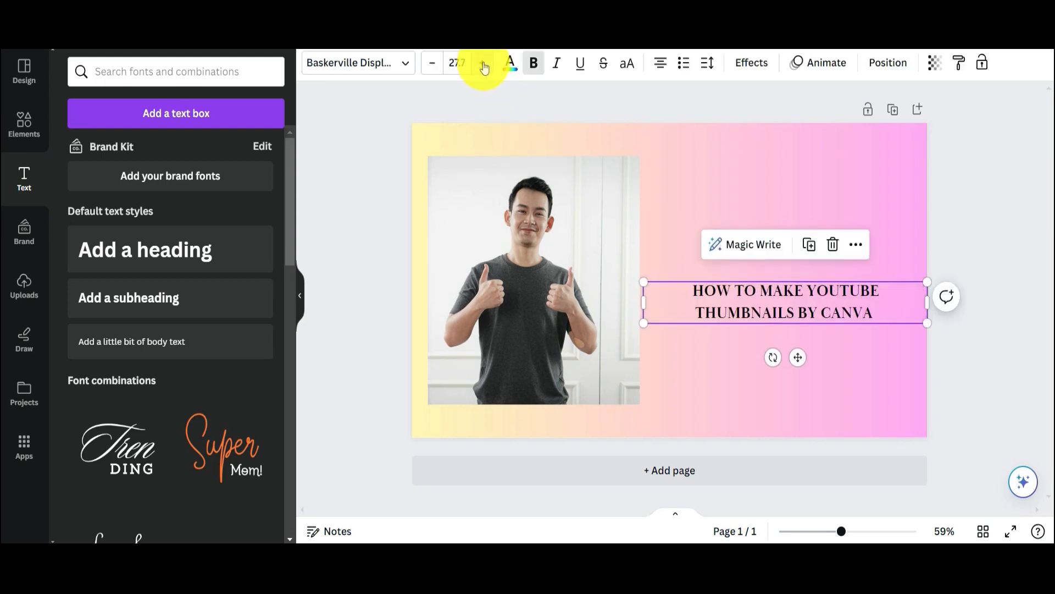
left_click(485, 64)
left_click(485, 64)
left_click(485, 64)
left_click(484, 64)
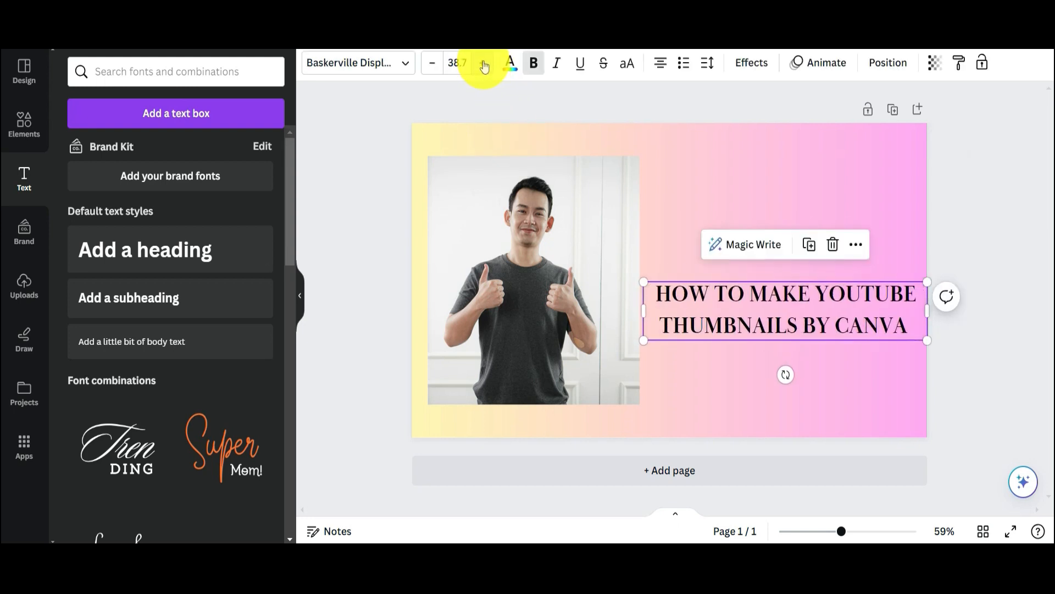
left_click(484, 64)
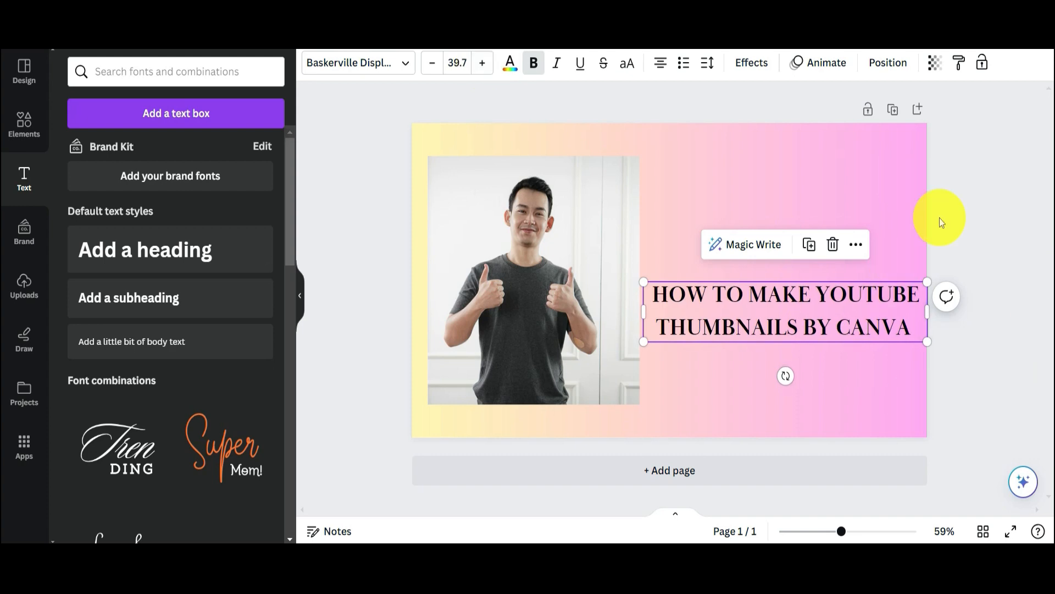
left_click(992, 218)
Move the title to the top of the thumbnail above the photo and widen its text box on both sides
left_click_drag(761, 322, 761, 281)
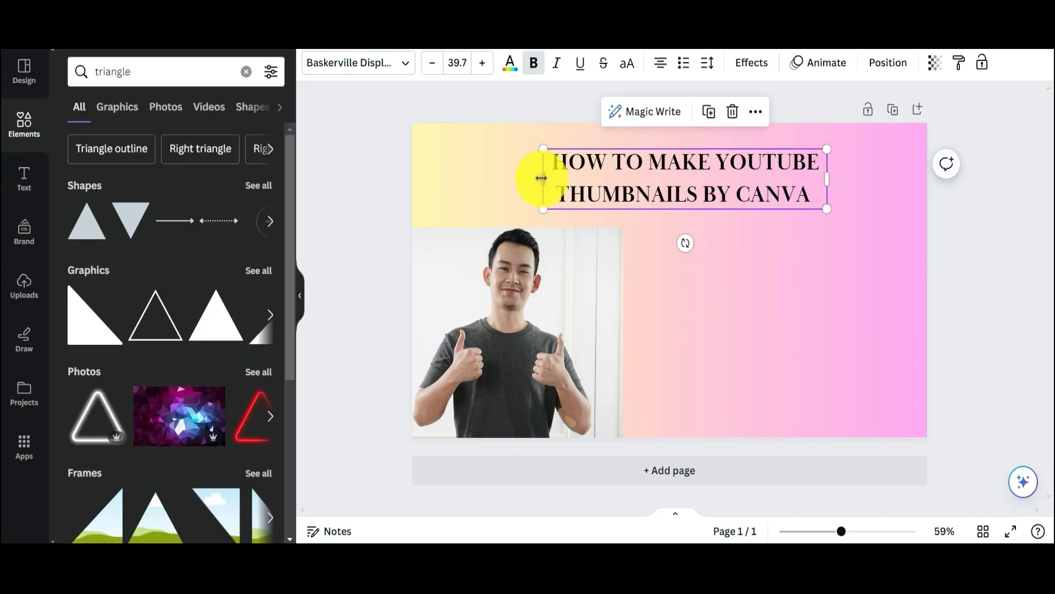
left_click_drag(542, 177, 475, 178)
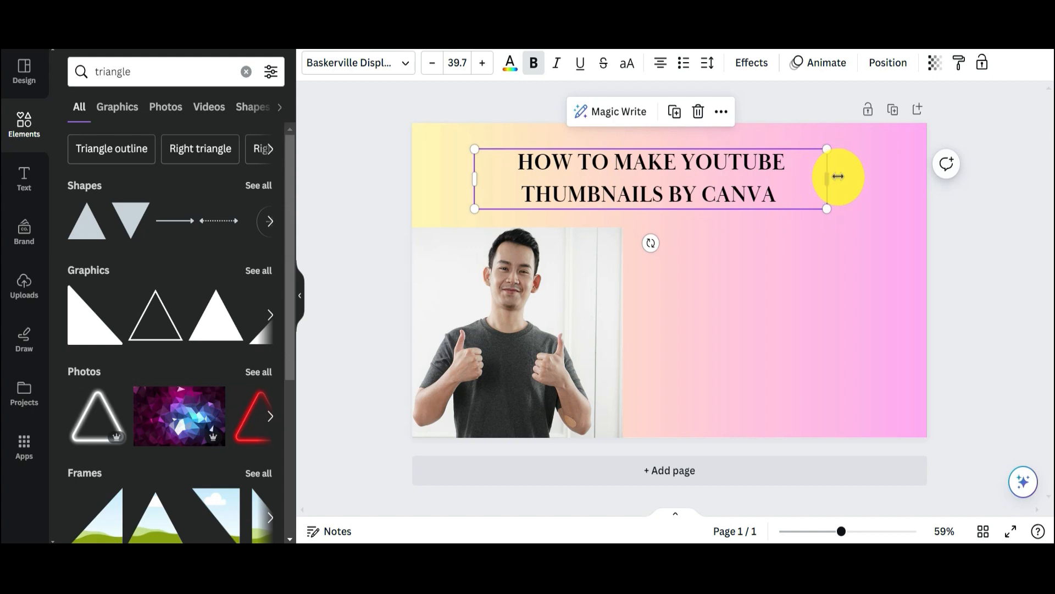
left_click_drag(835, 176, 864, 174)
left_click_drag(868, 175, 875, 174)
left_click(1030, 216)
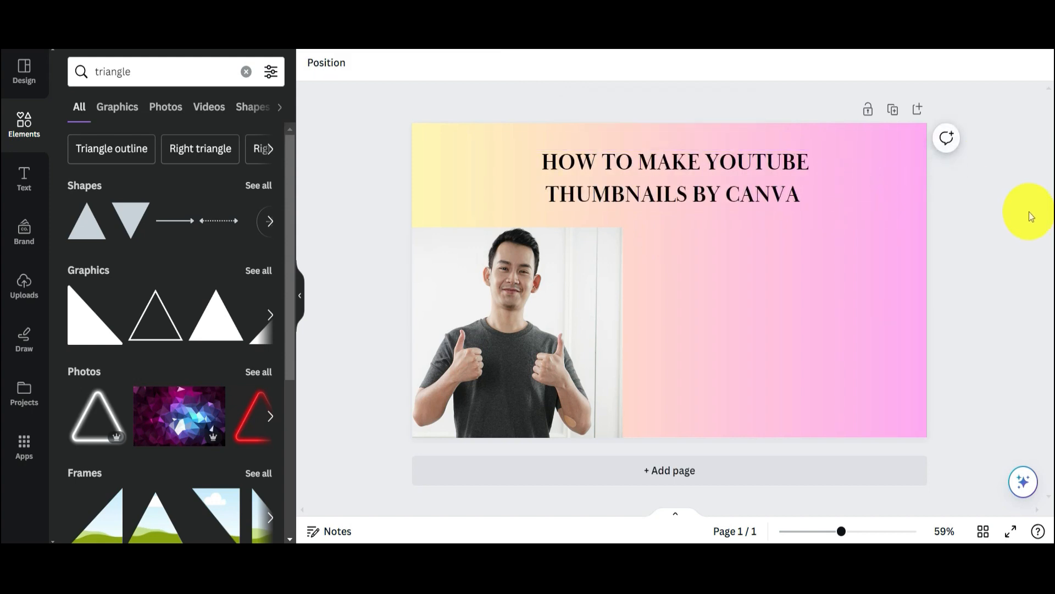
Clear the triangle search and search the elements for youtube logo
left_click(246, 72)
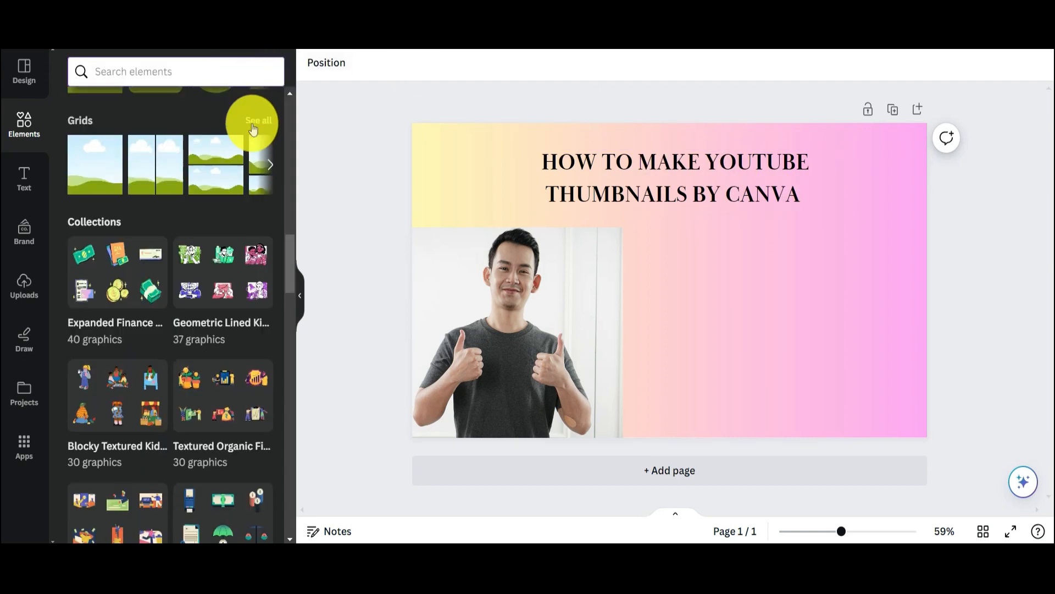
scroll(250, 110, "up", 15)
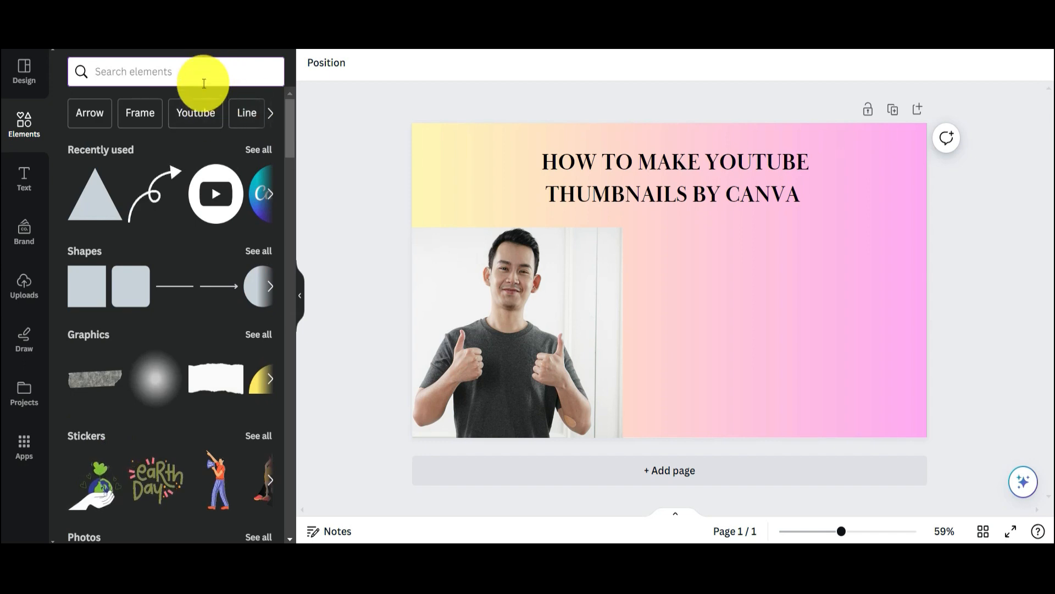
left_click(205, 83)
type("youtub")
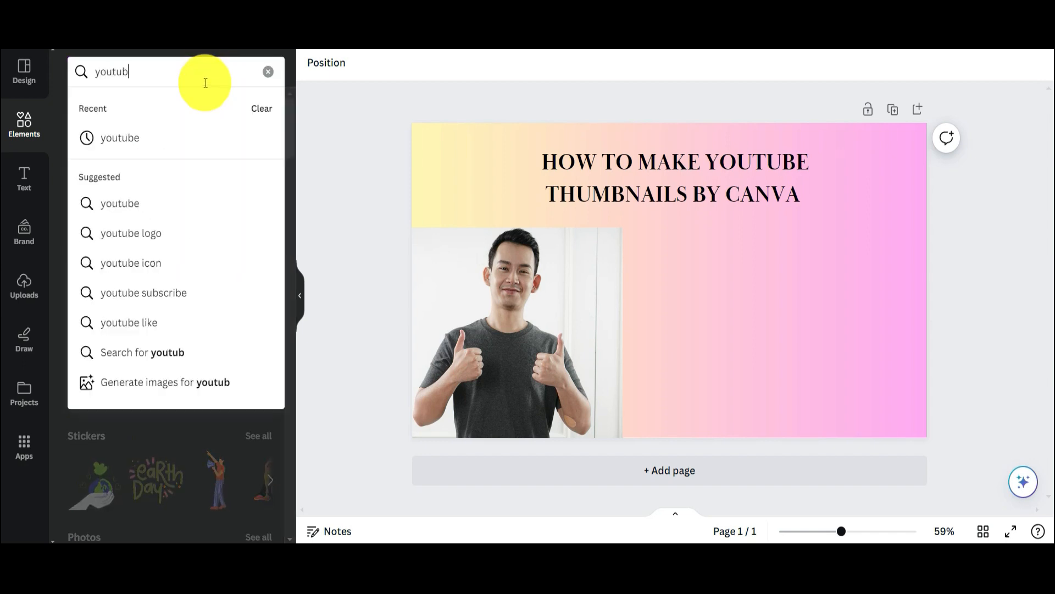
type("e logo")
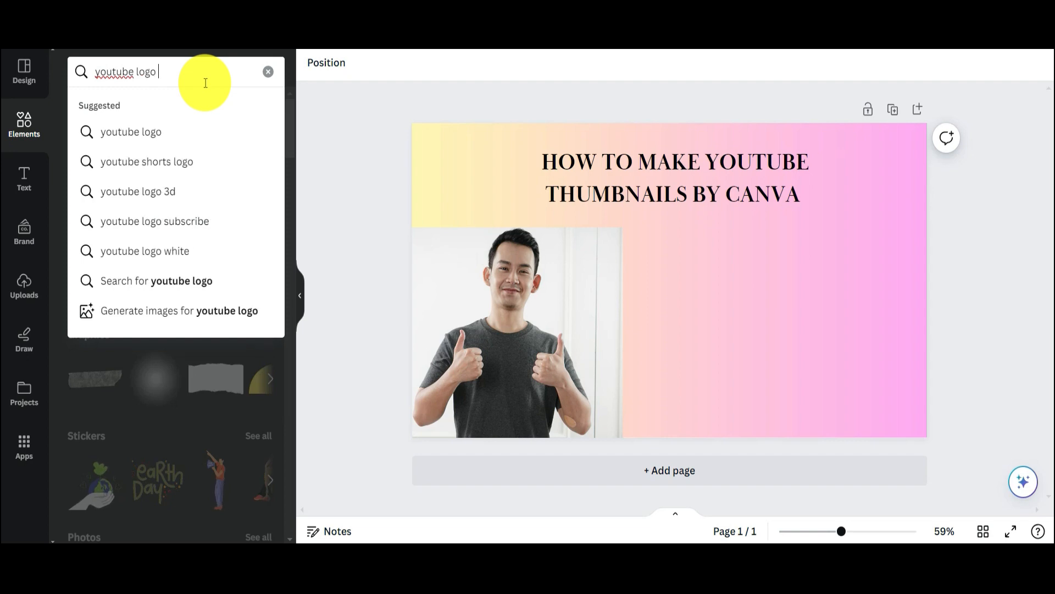
left_click(194, 132)
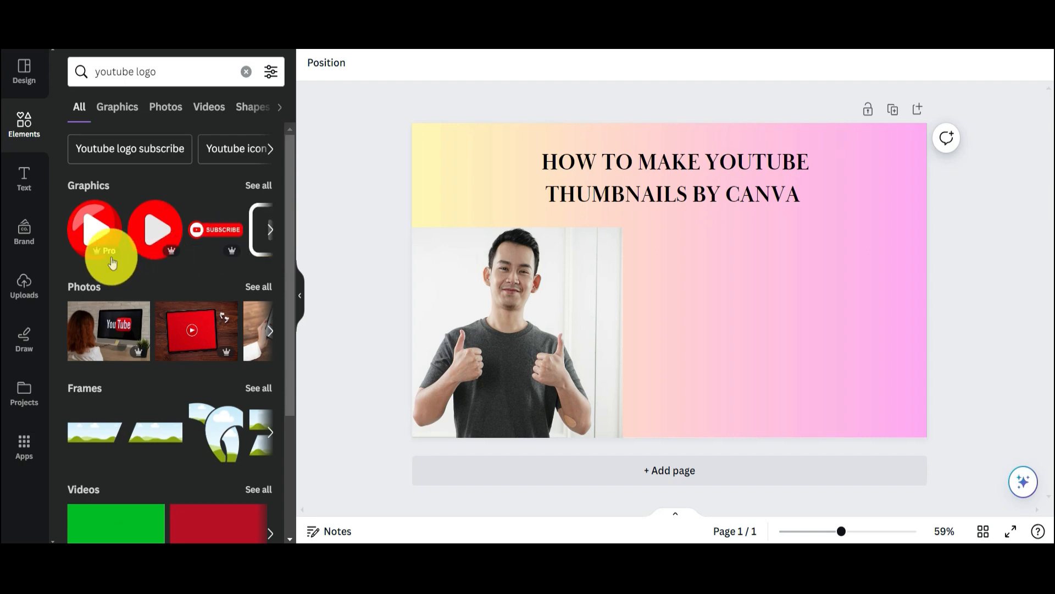
Add the round red YouTube logo graphic and place it beside the photo, below the title
left_click(270, 230)
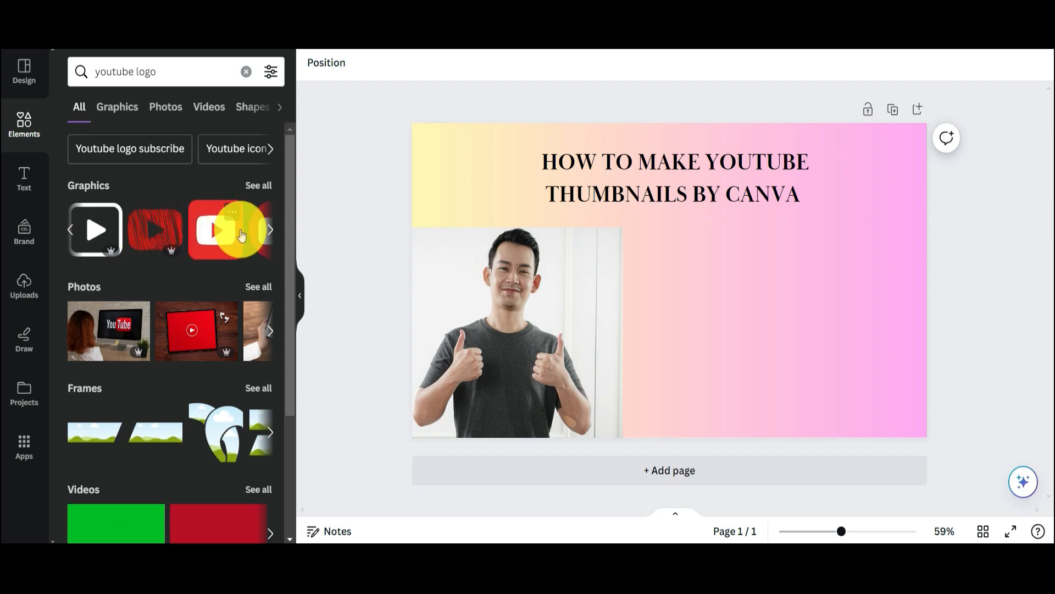
left_click(269, 233)
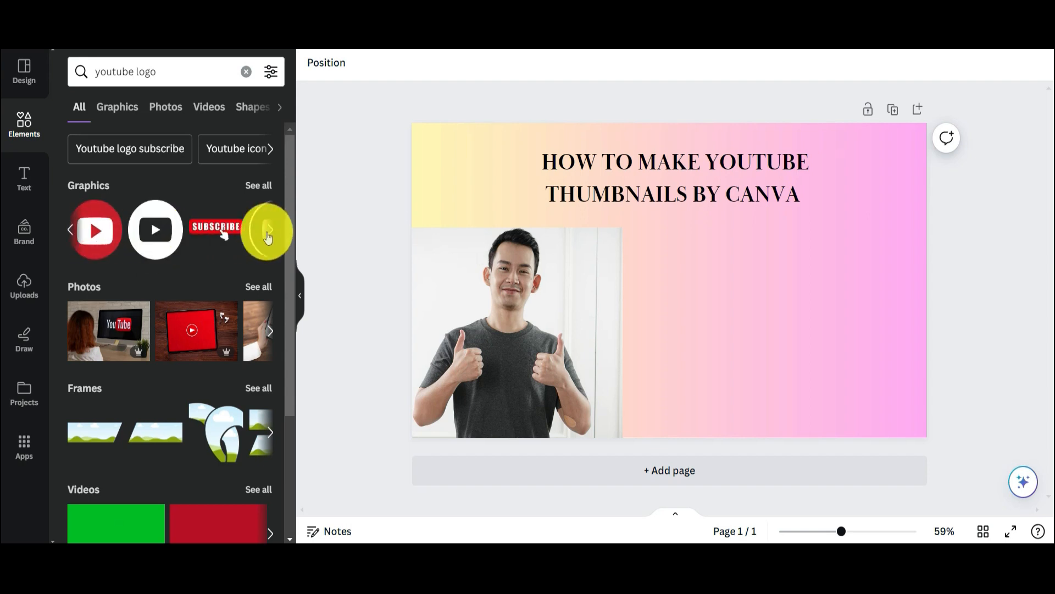
left_click(71, 231)
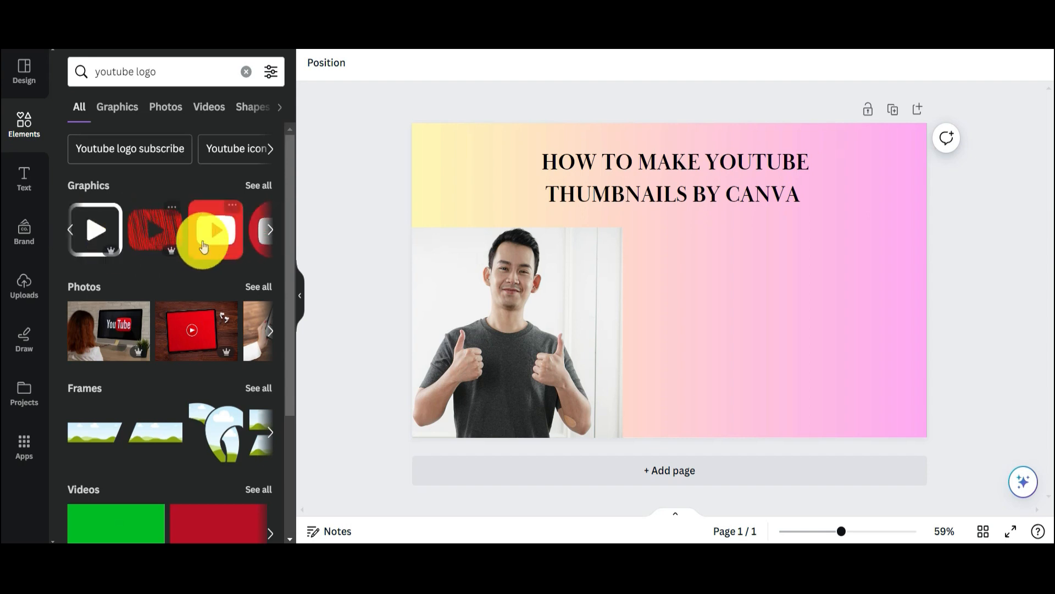
left_click(252, 237)
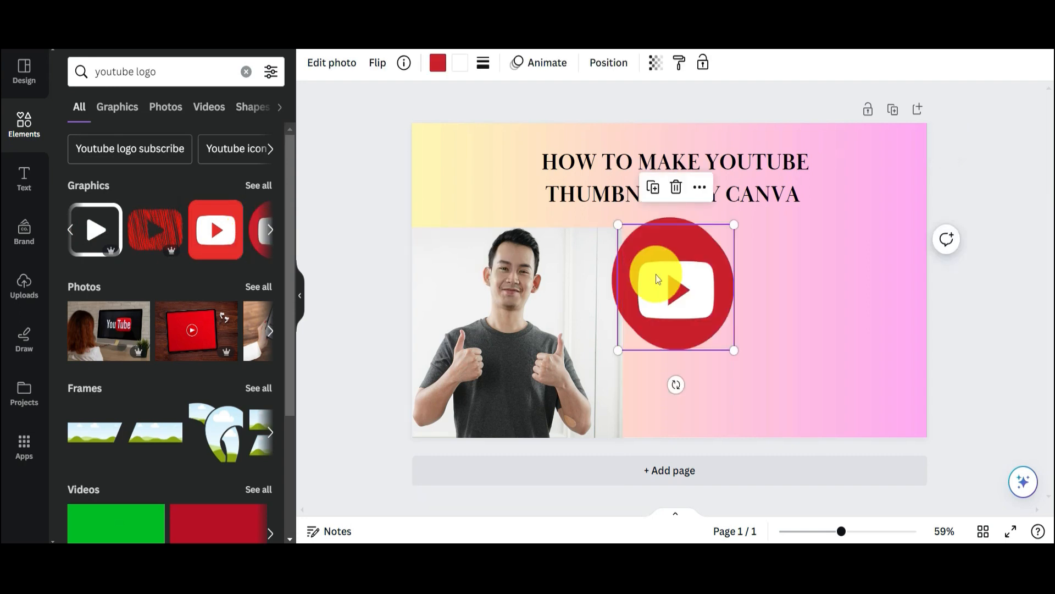
left_click_drag(675, 285, 699, 301)
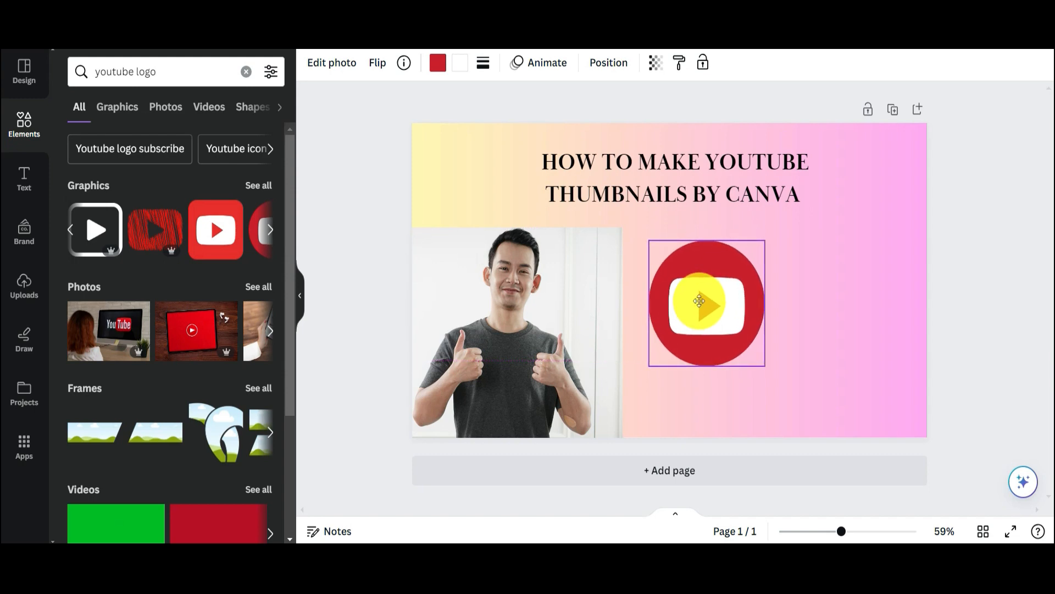
Move the photo to the thumbnail's upper-left corner and shift the title to the free area beside it
left_click_drag(485, 308, 468, 214)
mouse_move(484, 305)
left_mouse_down()
mouse_move(484, 288)
mouse_move(487, 300)
left_mouse_up()
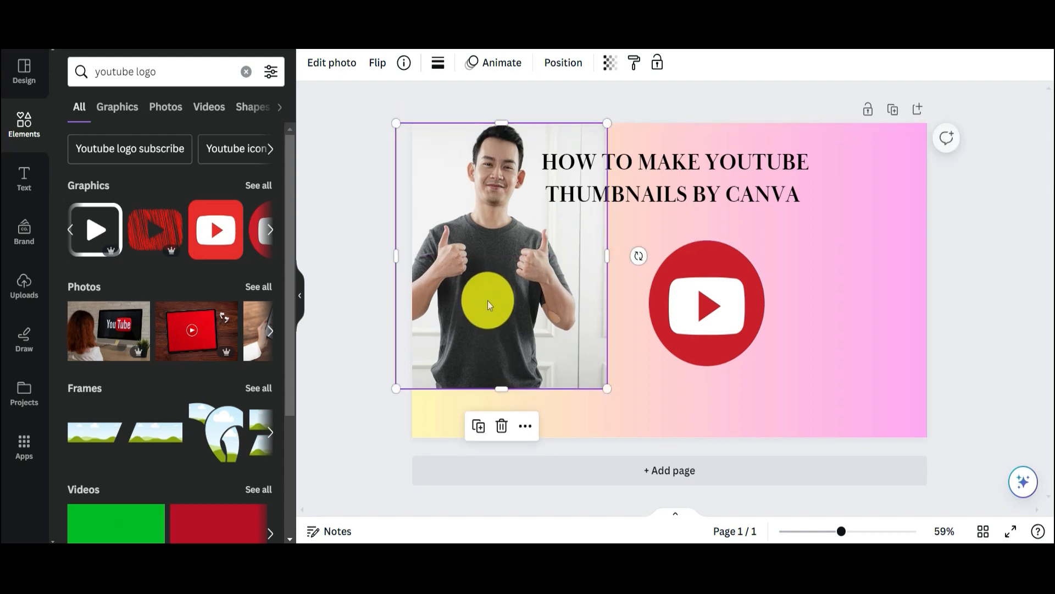
left_click_drag(691, 175, 771, 170)
Extend the photo down to the thumbnail's full height, widen it at the left side and reposition it over the page's left edge
left_click(493, 378)
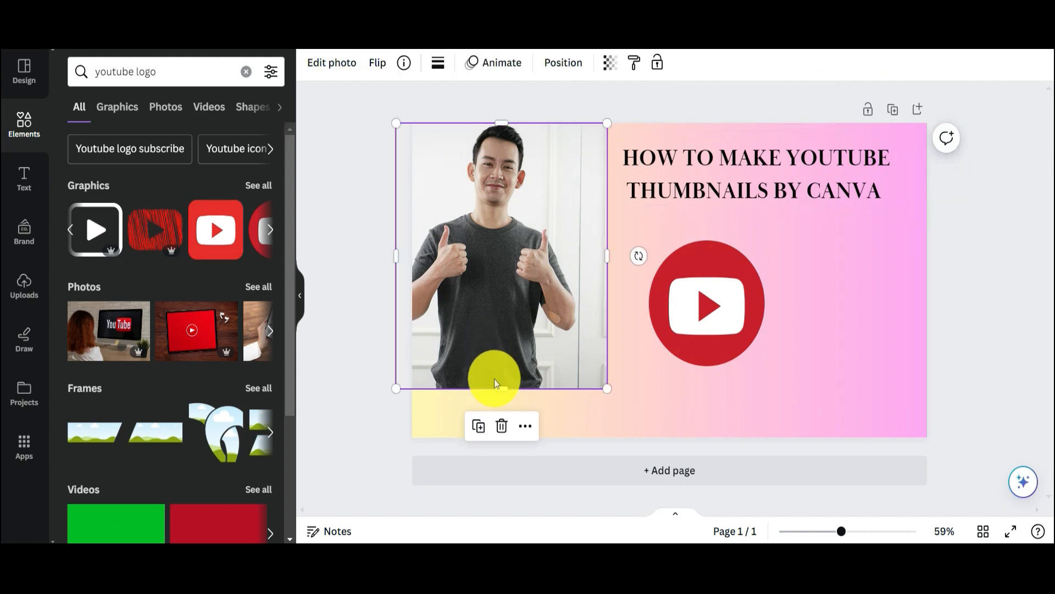
left_click_drag(499, 387, 502, 438)
mouse_move(397, 281)
left_mouse_down()
mouse_move(443, 286)
mouse_move(400, 282)
left_mouse_up()
left_click_drag(476, 298, 488, 298)
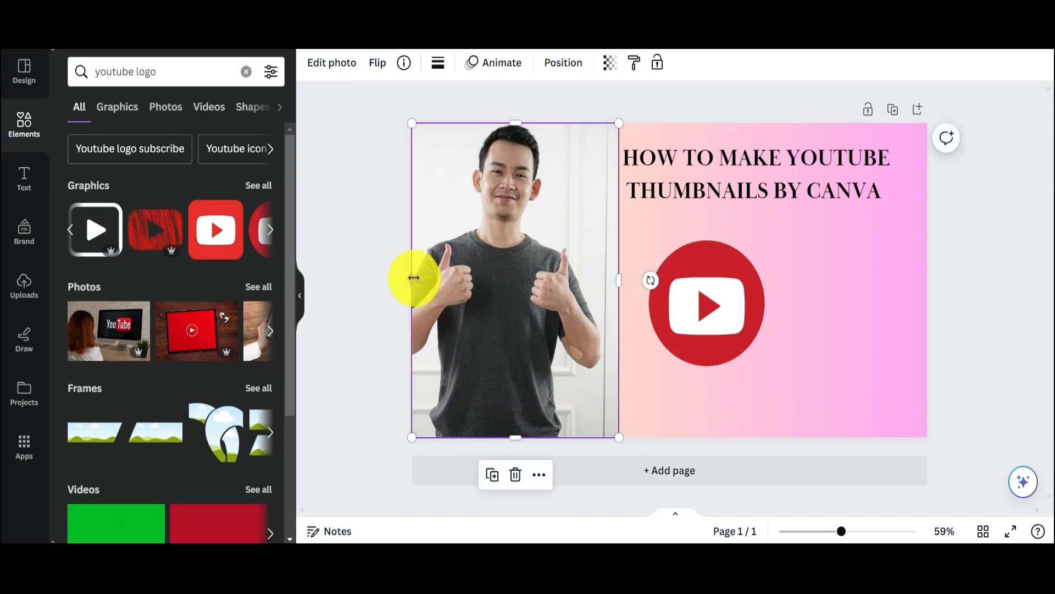
left_click_drag(414, 277, 396, 278)
left_click_drag(483, 288, 513, 292)
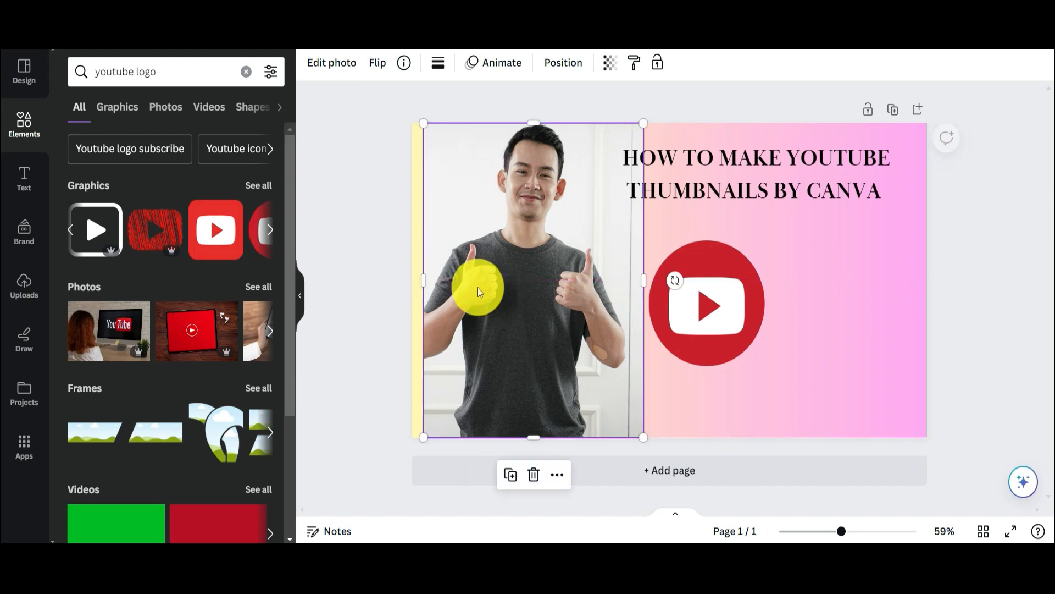
left_click_drag(422, 278, 403, 280)
left_click_drag(540, 281, 537, 285)
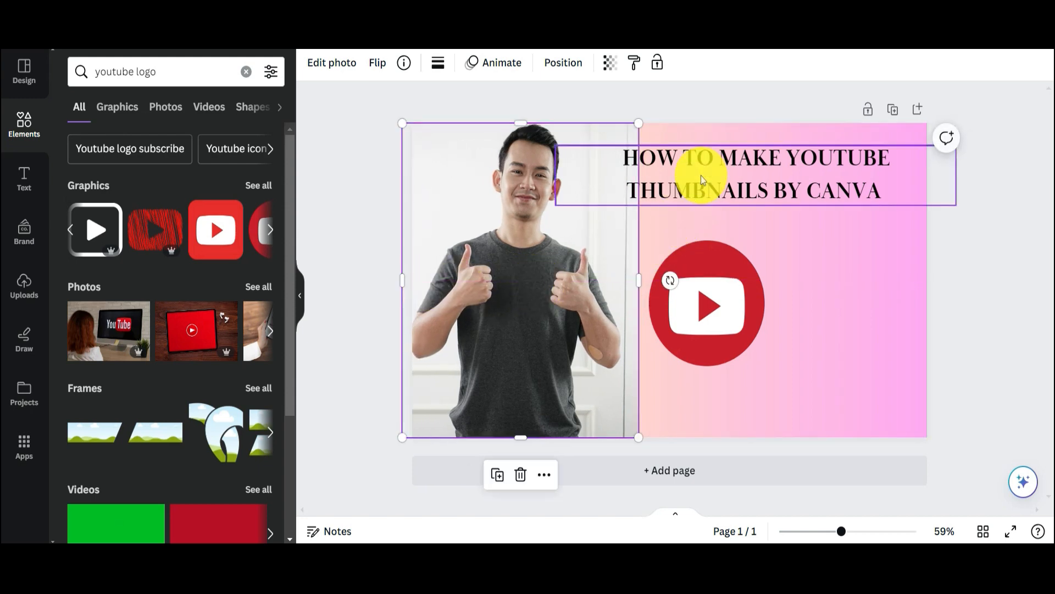
Move the title clear of the photo into the upper gradient area, then shrink the YouTube logo and place it just below
left_click_drag(701, 179, 726, 163)
left_click(724, 328)
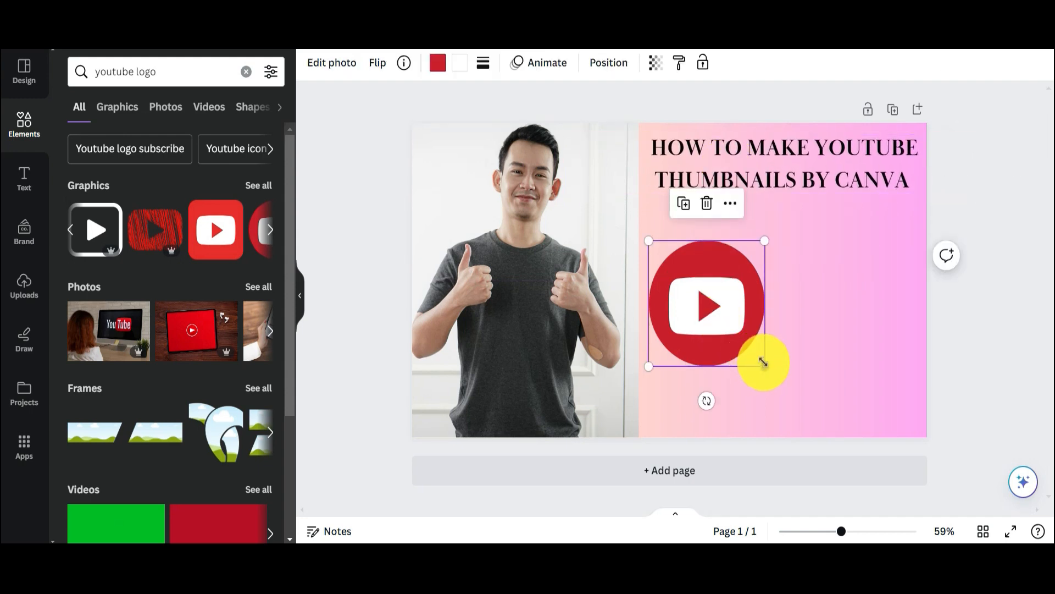
left_click_drag(764, 362, 718, 309)
left_click_drag(679, 278, 685, 239)
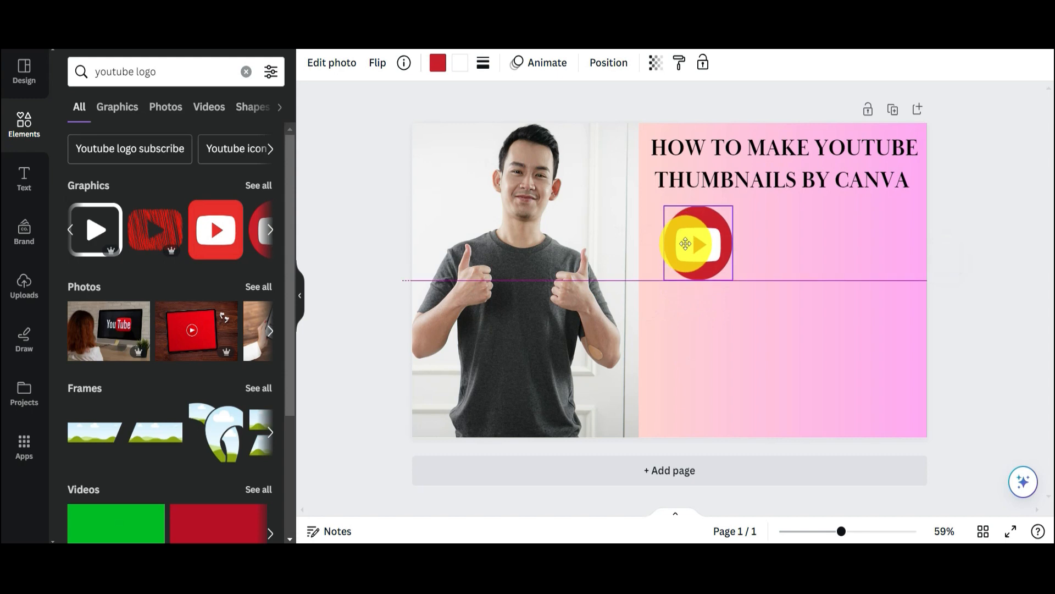
Replace the youtube logo search with arrow and show all graphics results
left_click(247, 72)
type("arrow")
key("Return")
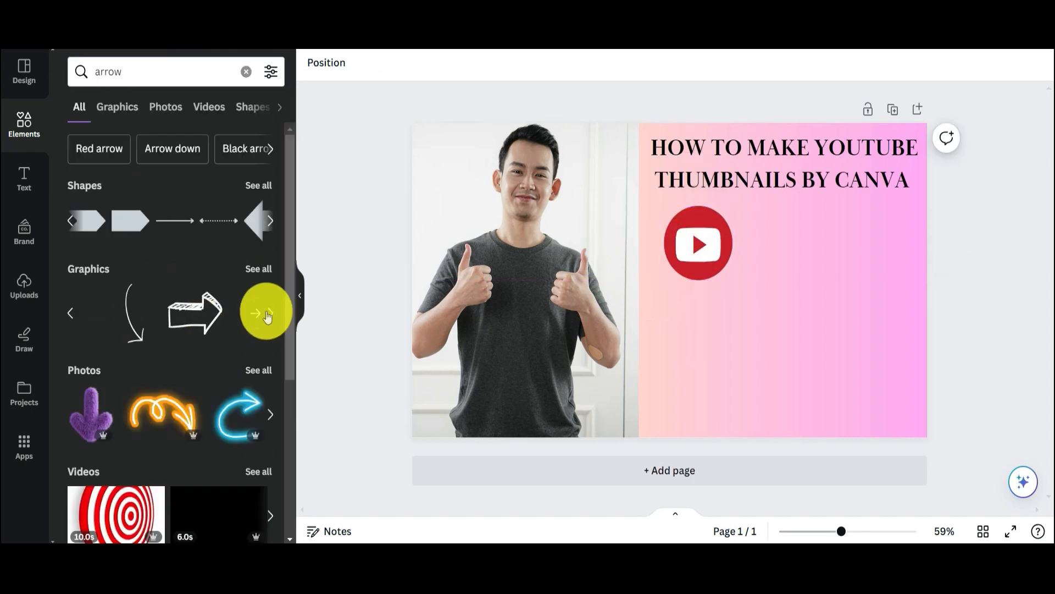
left_click(262, 271)
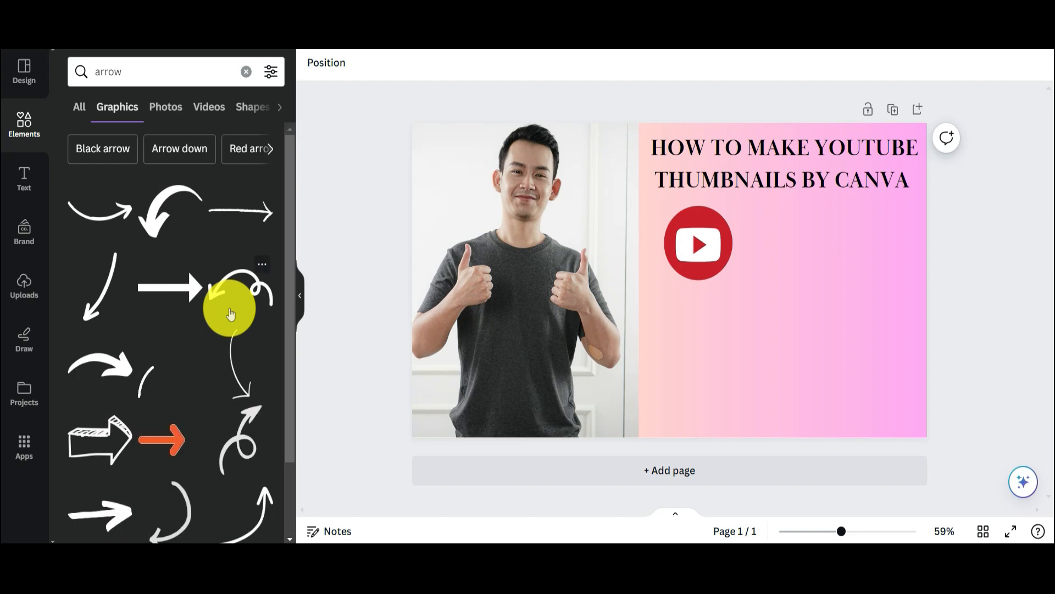
Find the looping hand-drawn arrow pointing down to the right among the graphics and place it beside the YouTube logo
scroll(230, 308, "down", 3)
scroll(229, 308, "down", 3)
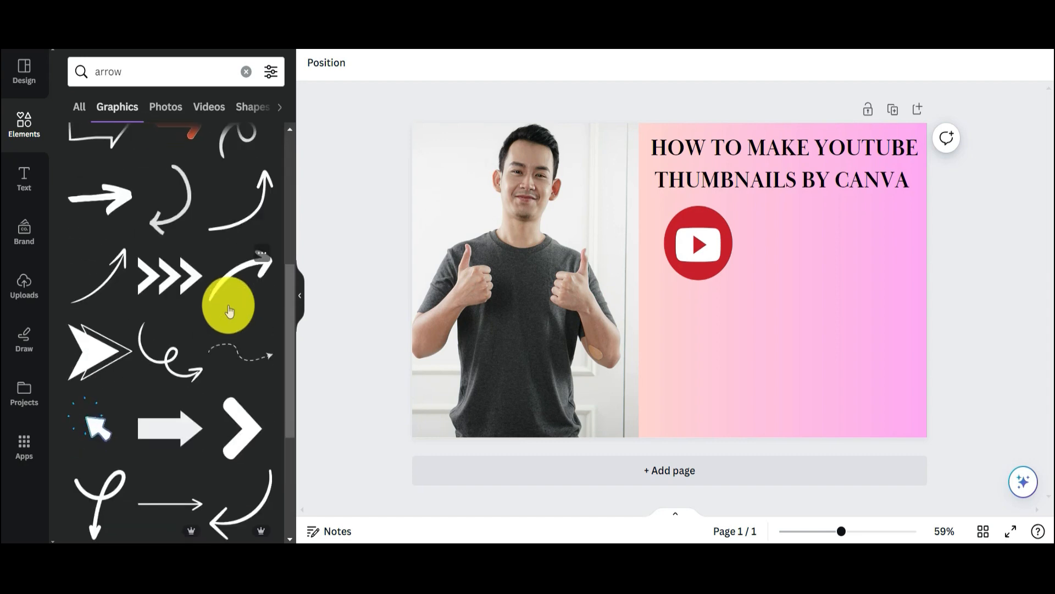
scroll(229, 309, "down", 1)
scroll(229, 309, "down", 2)
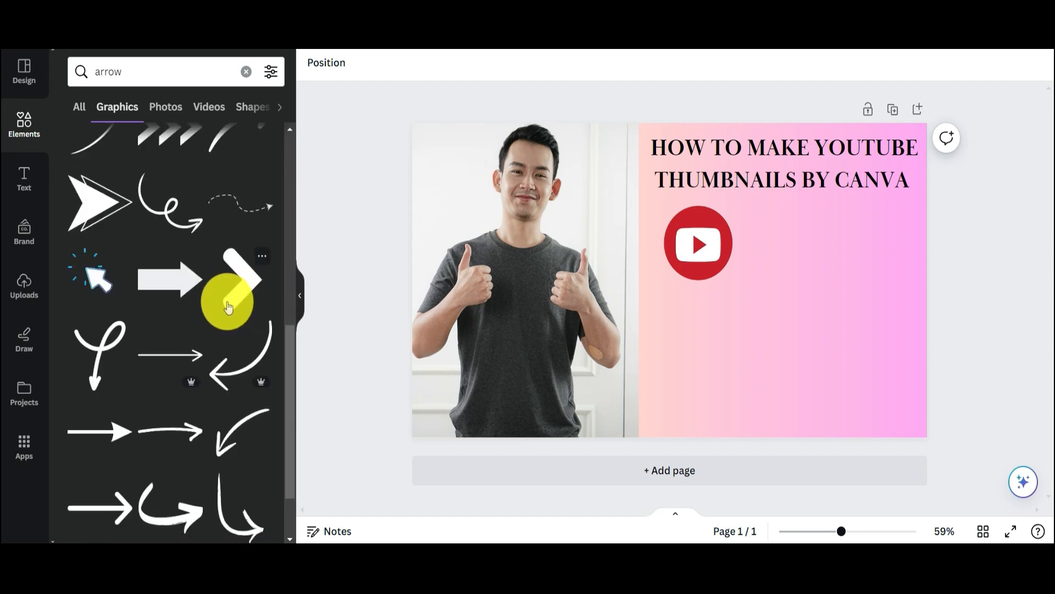
scroll(230, 308, "down", 3)
scroll(229, 307, "down", 2)
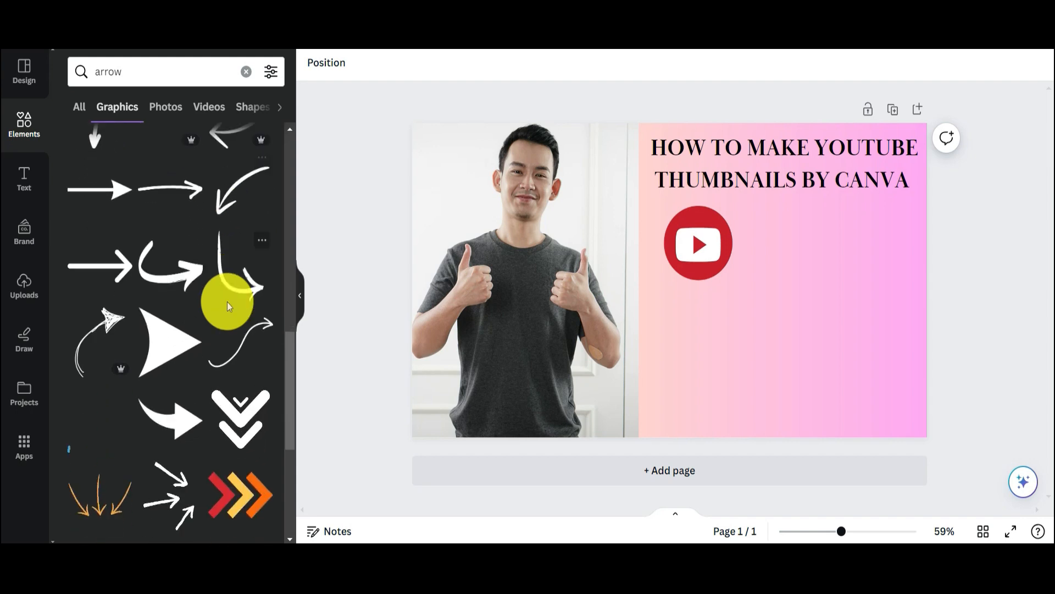
scroll(226, 302, "down", 2)
scroll(226, 298, "down", 3)
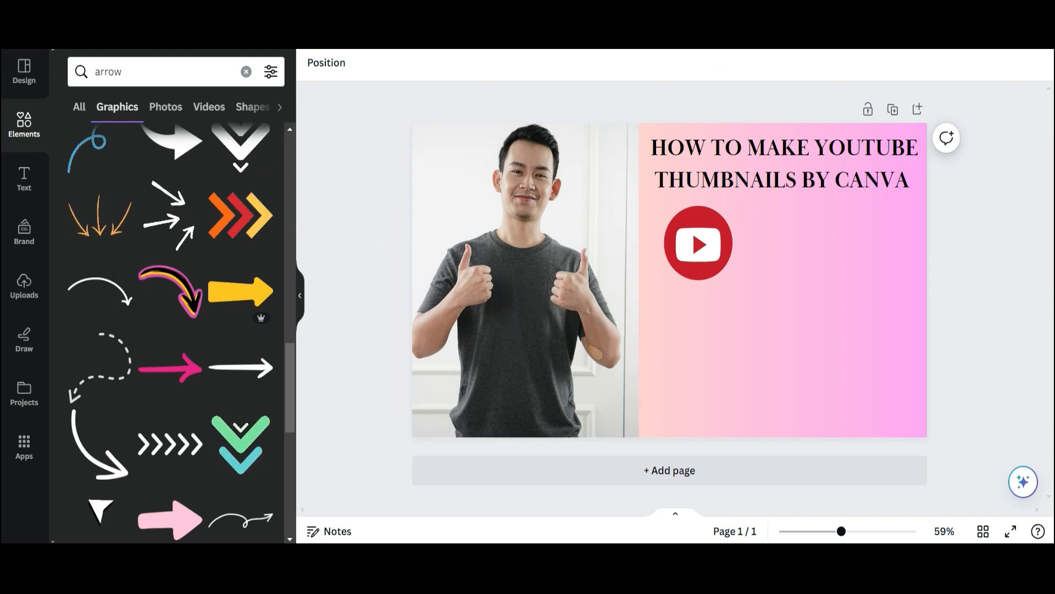
scroll(171, 330, "down", 5)
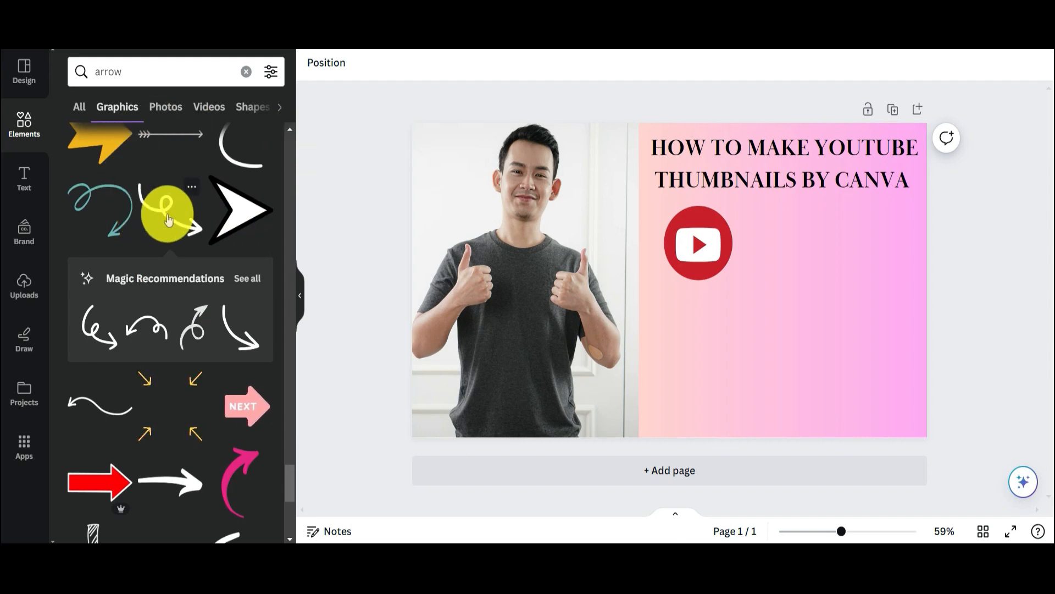
left_click(168, 219)
left_click_drag(667, 307, 790, 307)
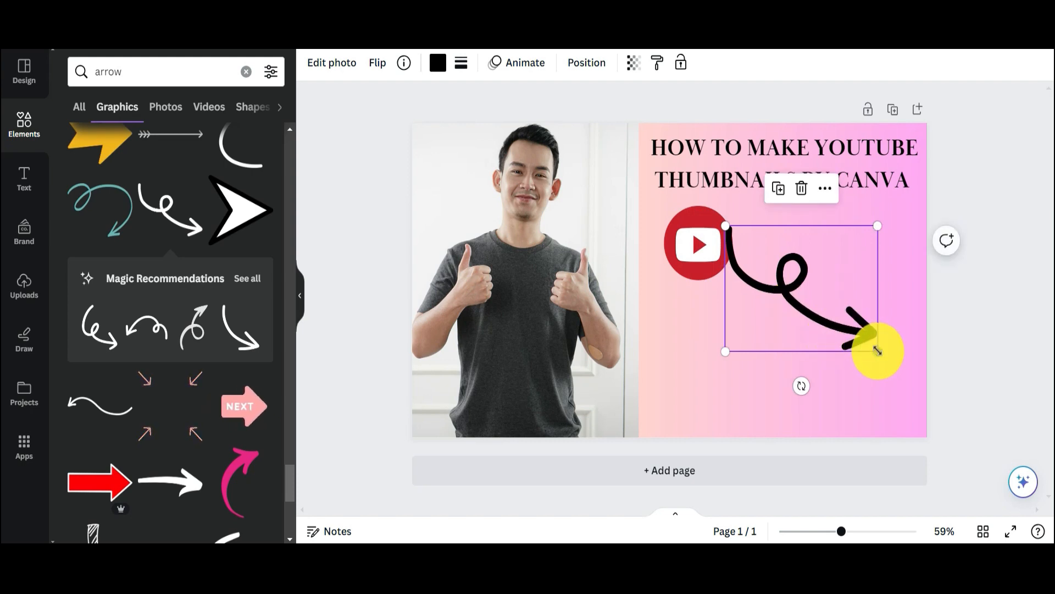
Shrink the looping arrow so it starts at the YouTube logo's edge, and colour it white
left_click_drag(877, 350, 766, 277)
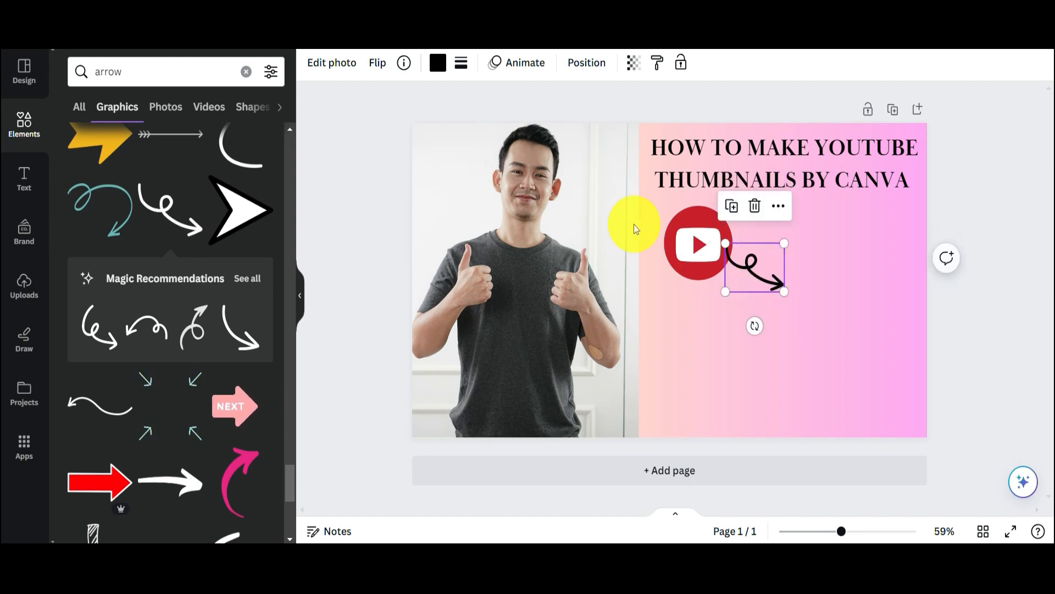
left_click(440, 65)
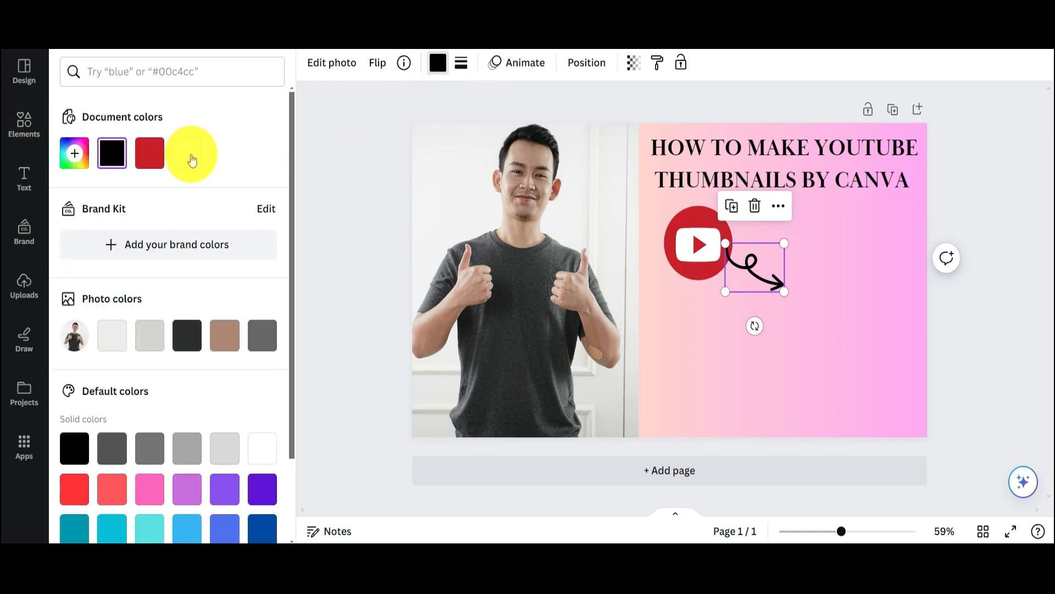
left_click(356, 187)
Clear the arrow search and search the elements for canva logo
left_click(243, 75)
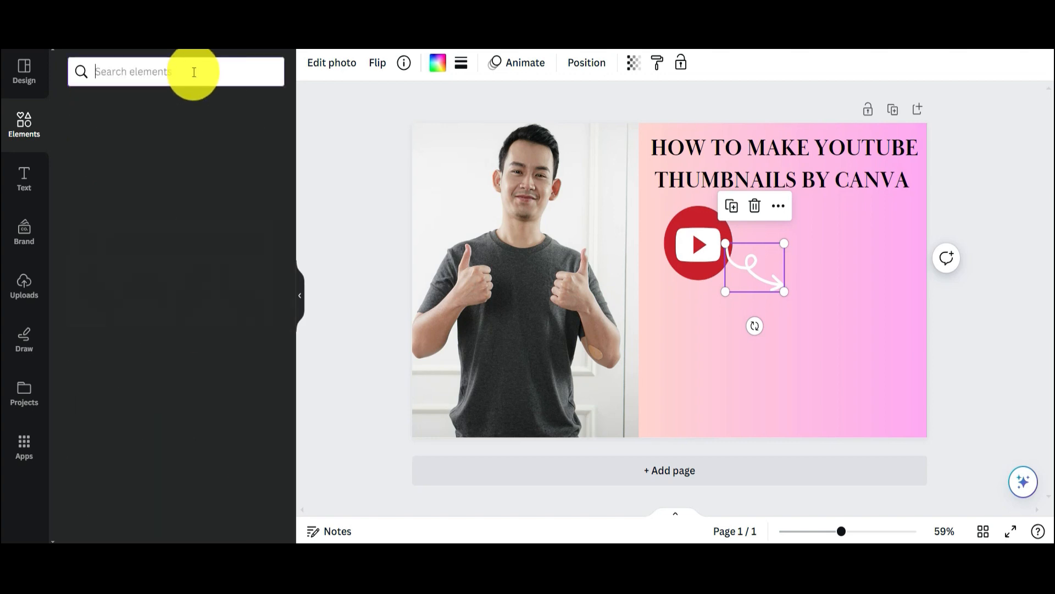
left_click(195, 72)
type("canva")
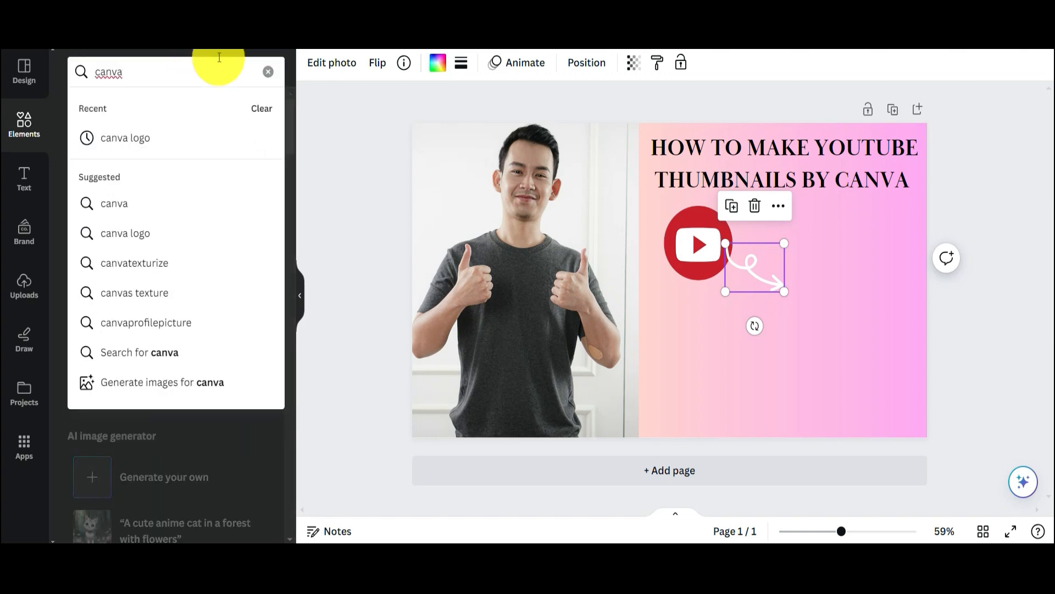
left_click(193, 141)
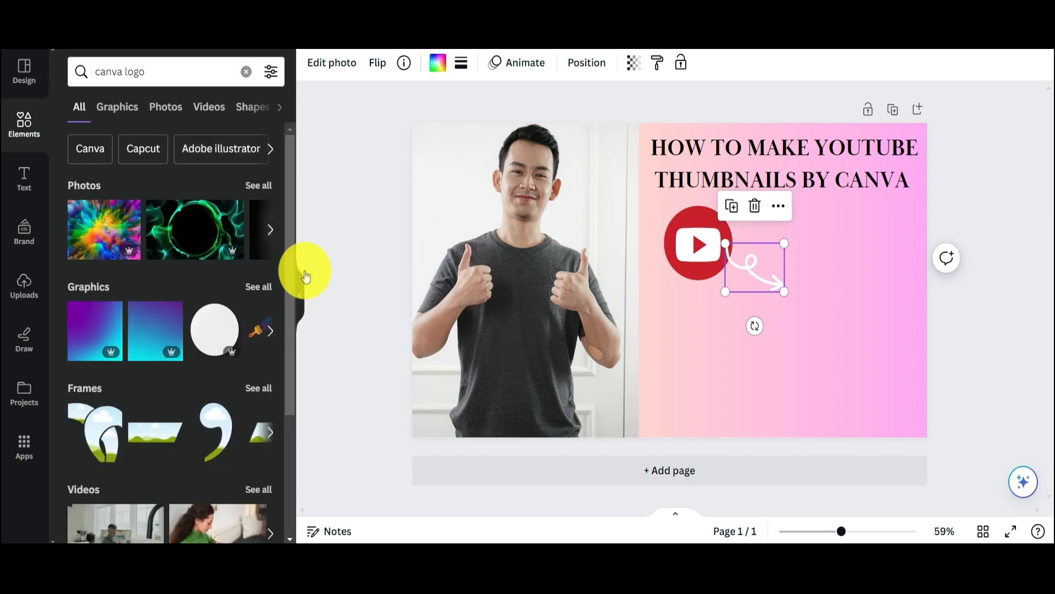
Add the round Canva wordmark logo, shrink it to about the YouTube logo's size and place it at the arrow's tip
left_click(271, 231)
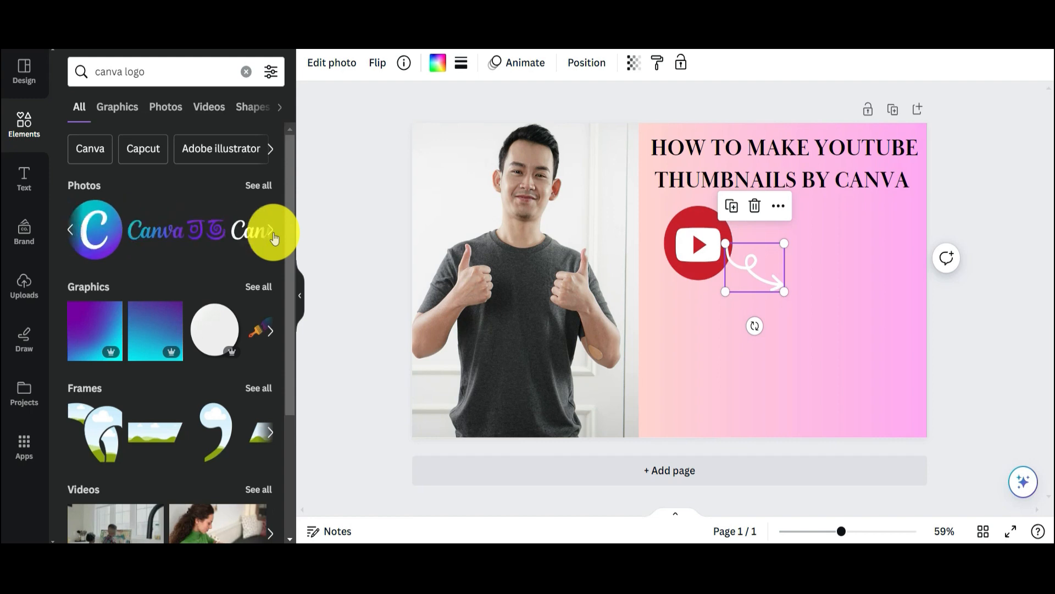
left_click(70, 229)
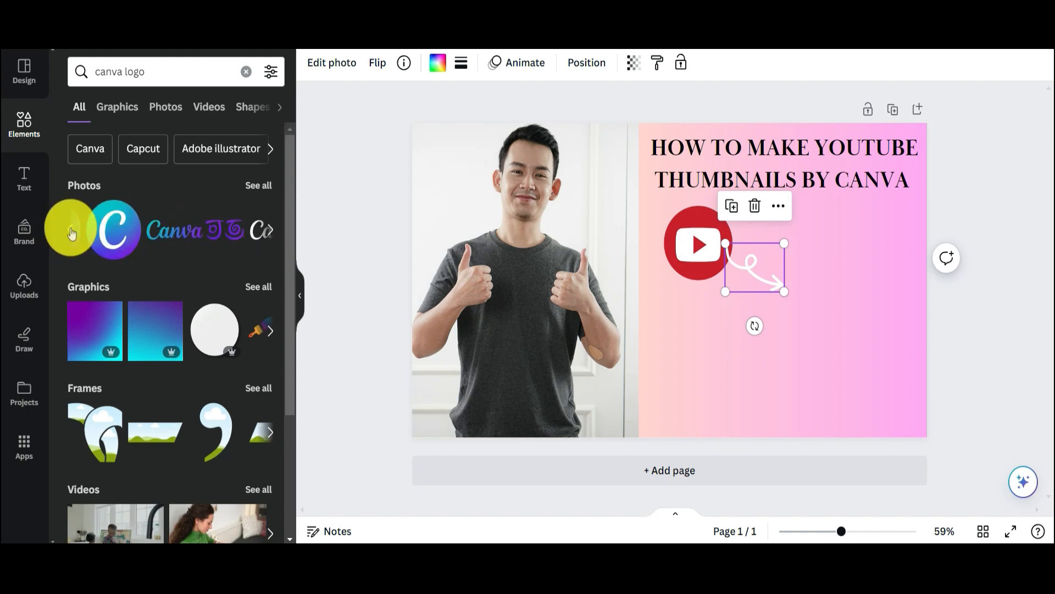
left_click(160, 230)
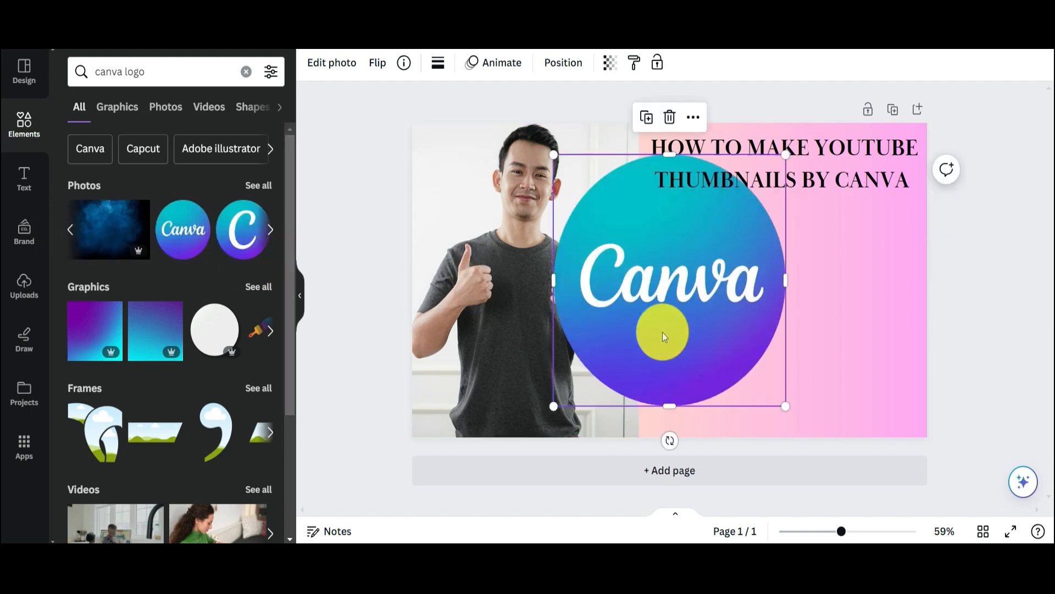
left_click_drag(662, 332, 729, 359)
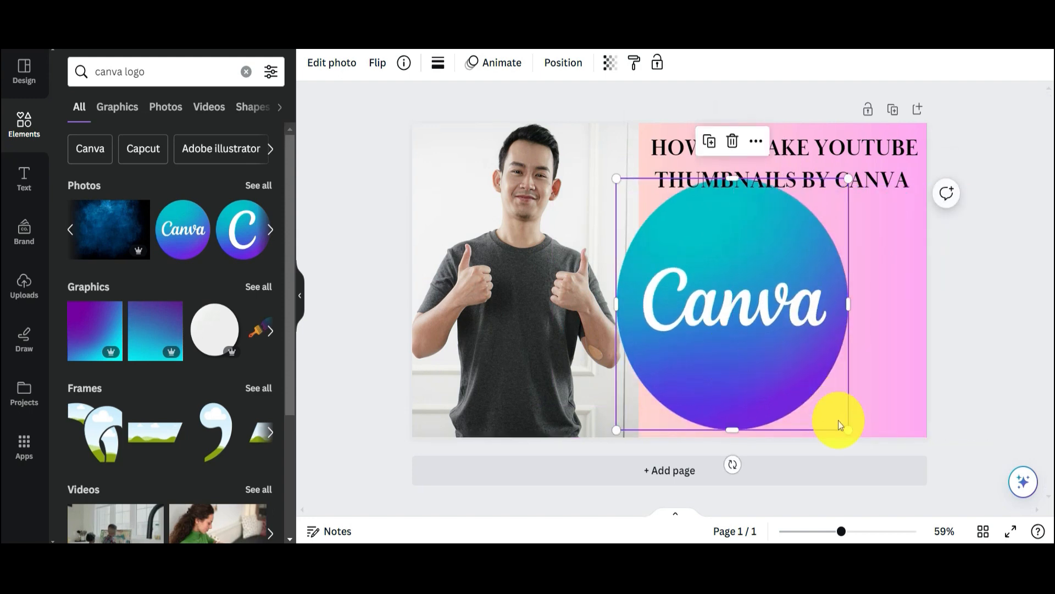
left_click_drag(848, 428, 651, 301)
left_click_drag(638, 236, 808, 298)
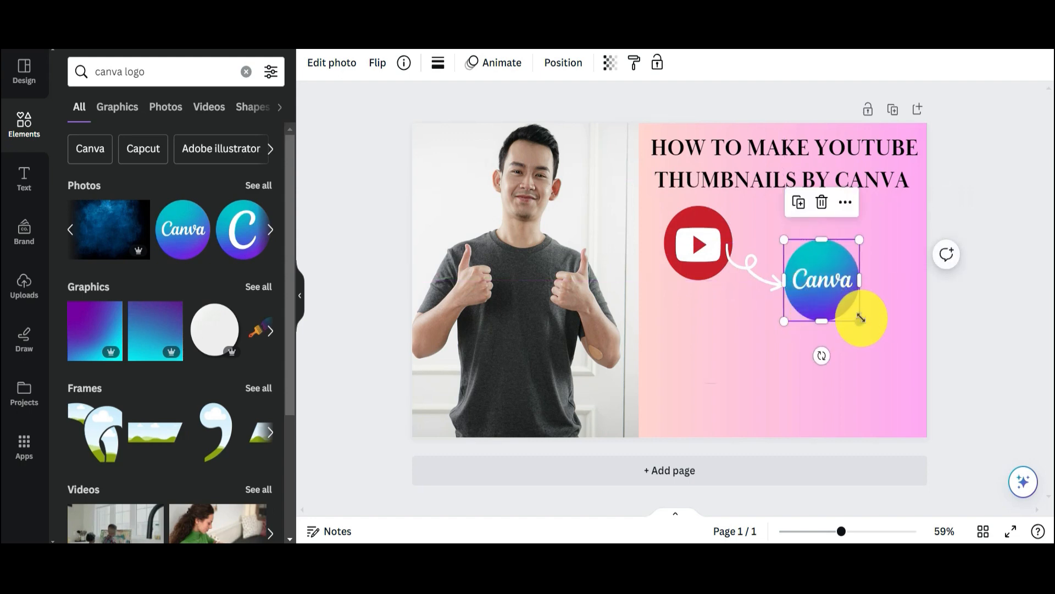
Shrink the Canva logo slightly, realign it with the arrow's tip and clear the canva logo search
left_click_drag(861, 317, 845, 303)
left_click_drag(813, 280, 810, 294)
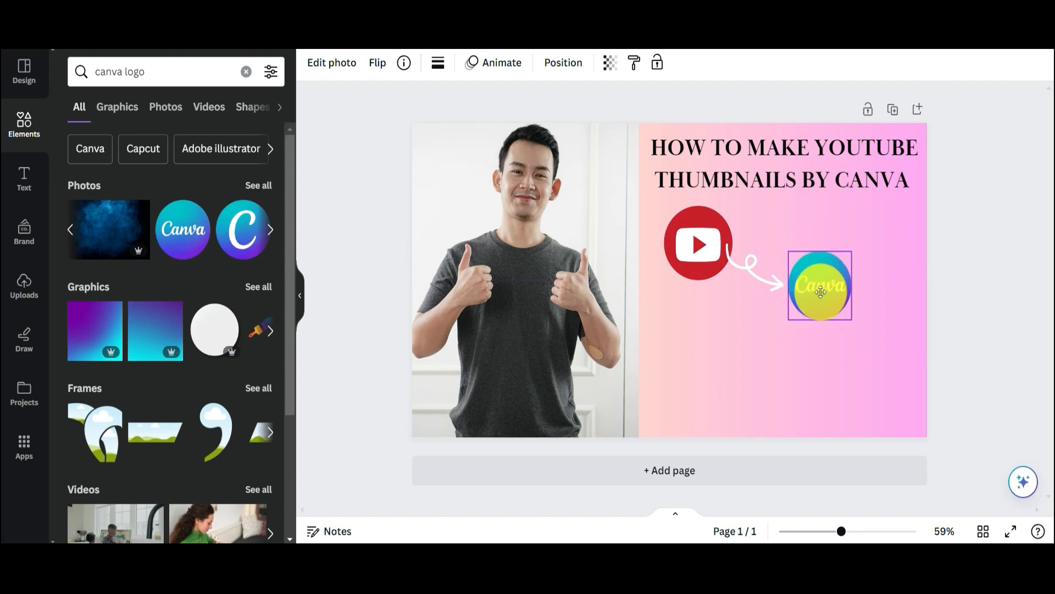
left_click_drag(818, 292, 820, 284)
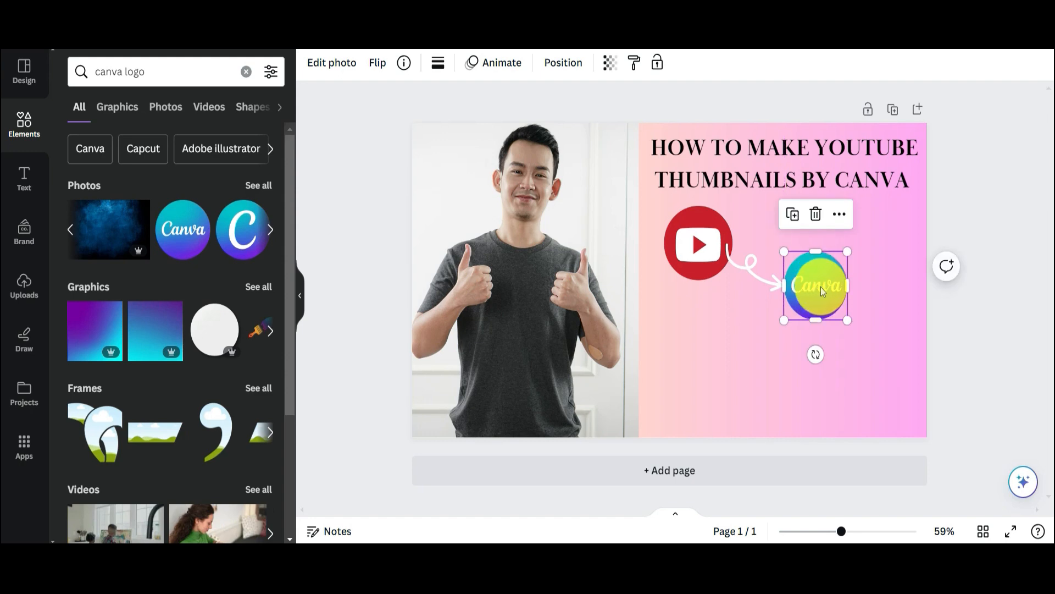
left_click(246, 72)
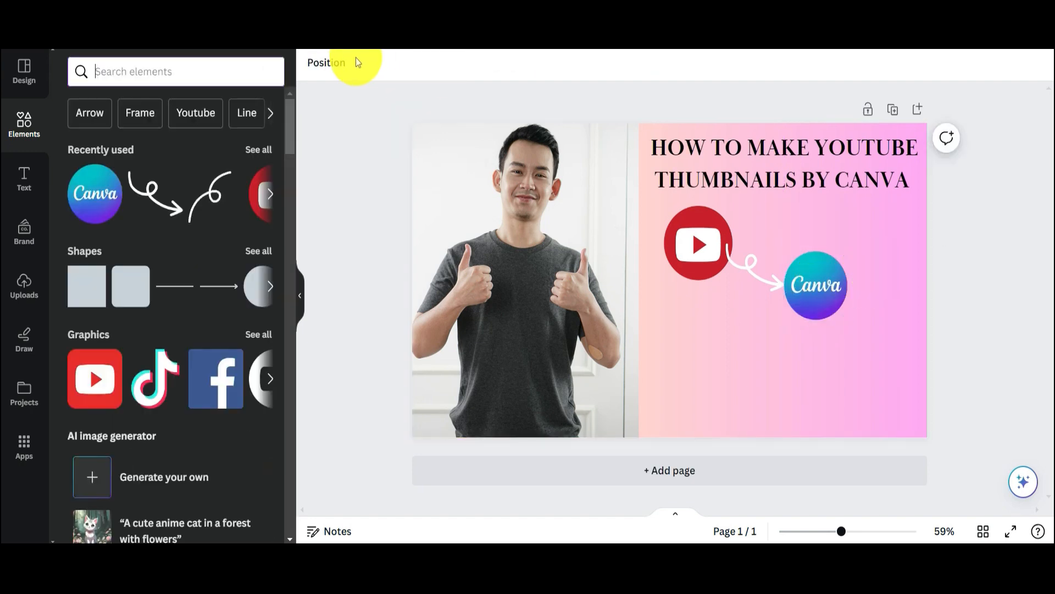
Apply the Rise animation to the man's photo, try the On exit option and set it to animate On enter
left_click(436, 157)
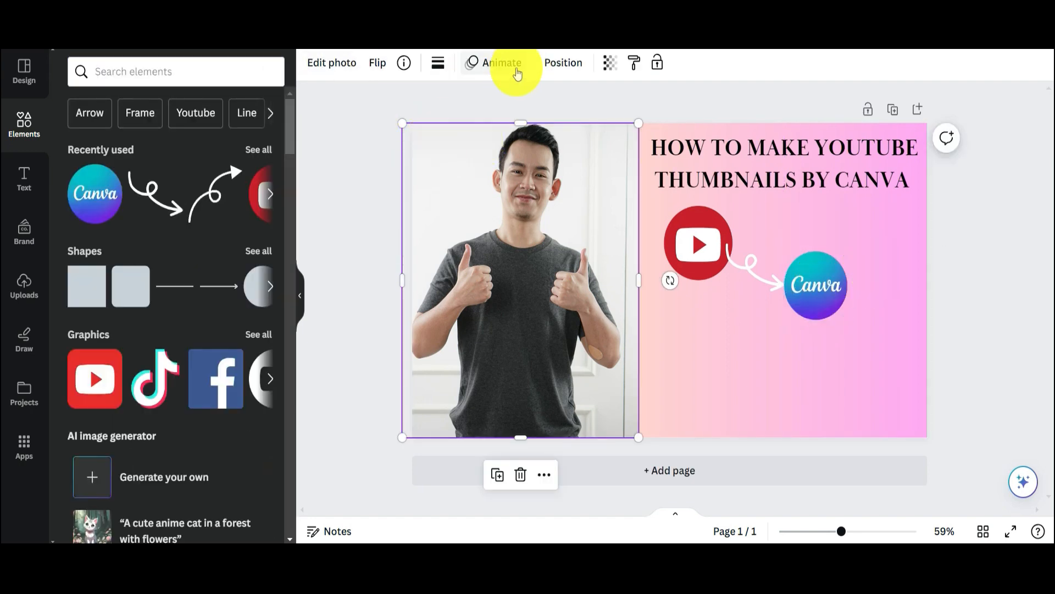
left_click(502, 71)
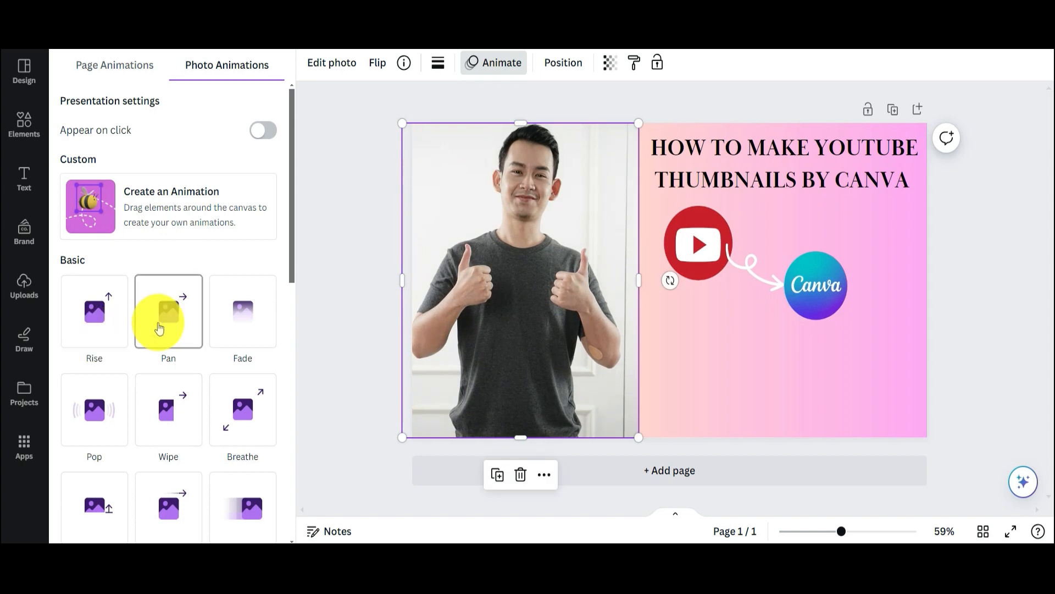
left_click(116, 323)
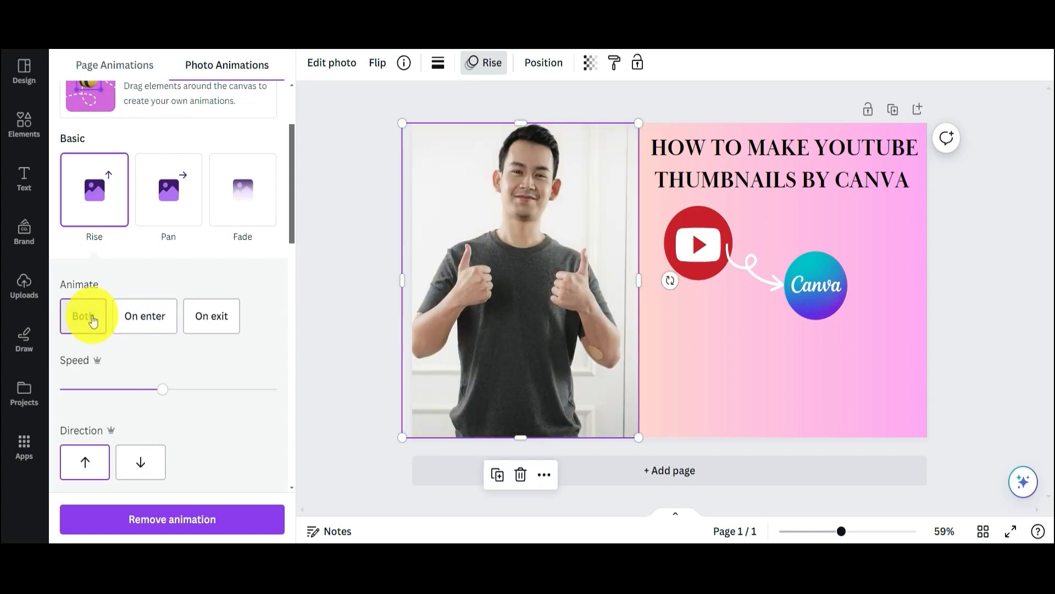
left_click(132, 318)
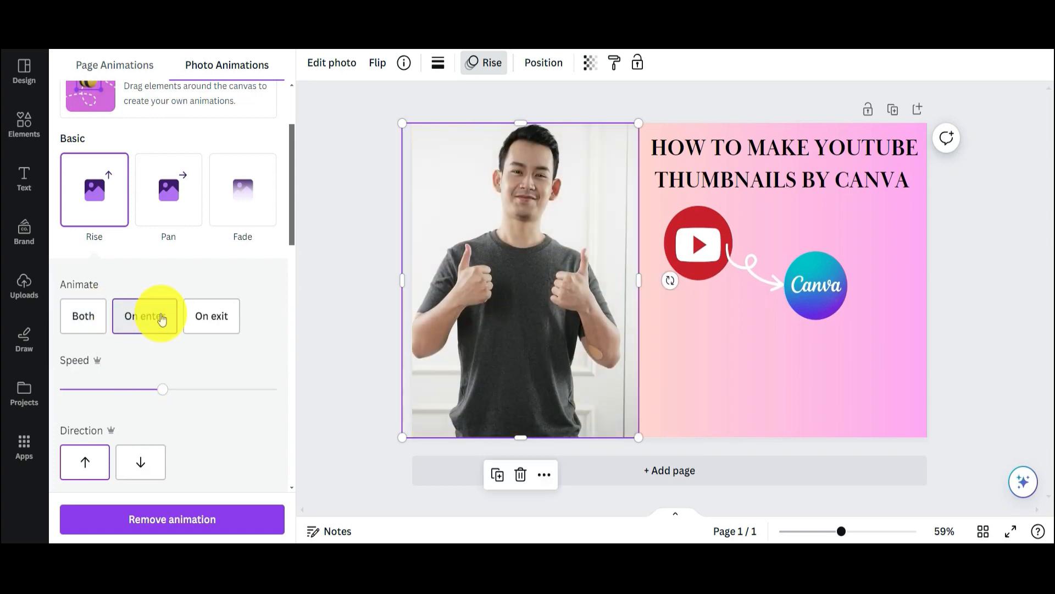
left_click(206, 315)
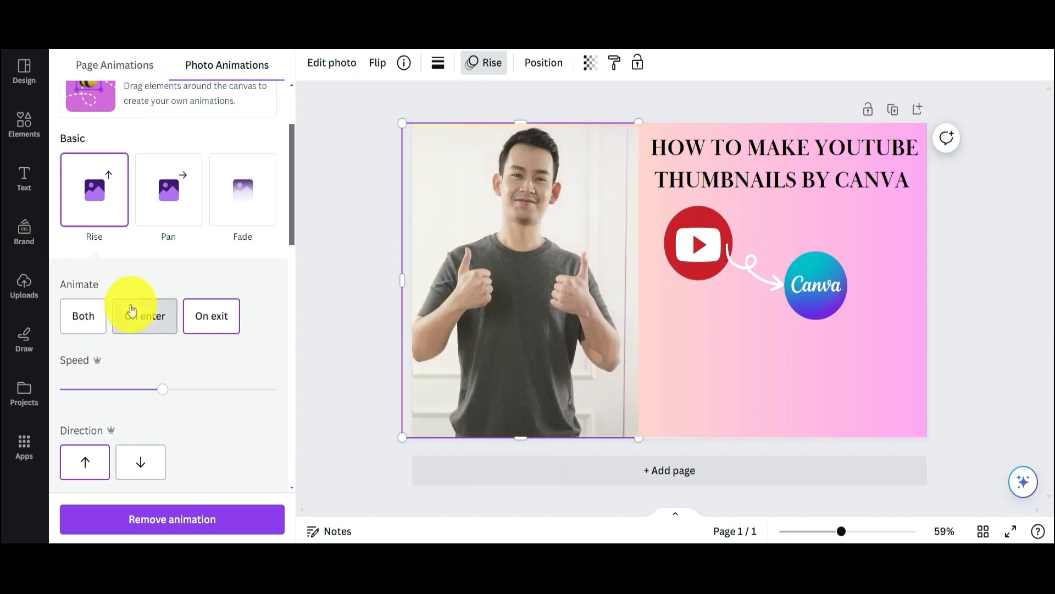
left_click(132, 314)
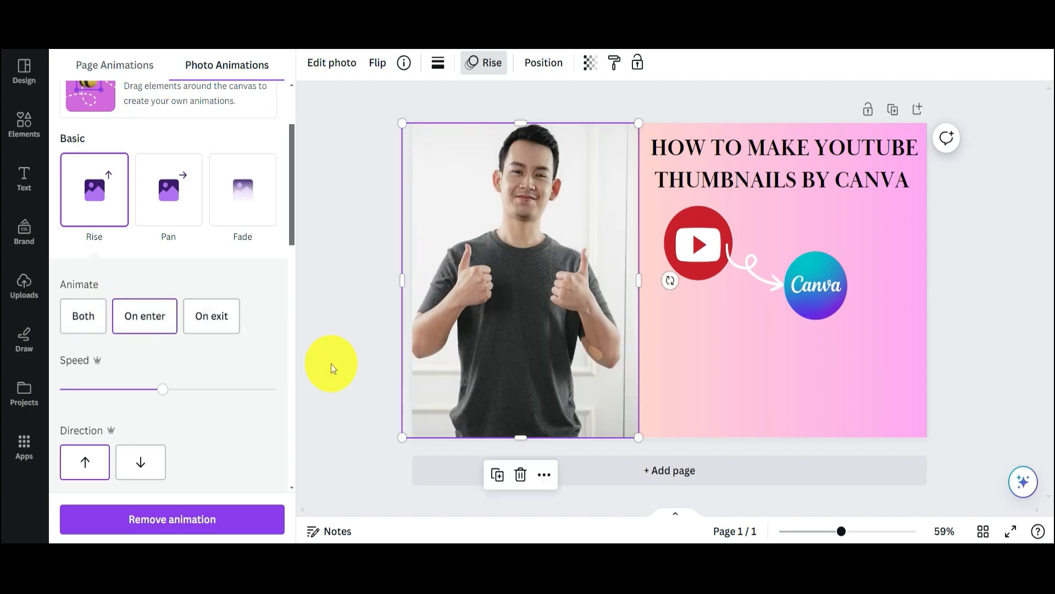
left_click(121, 467)
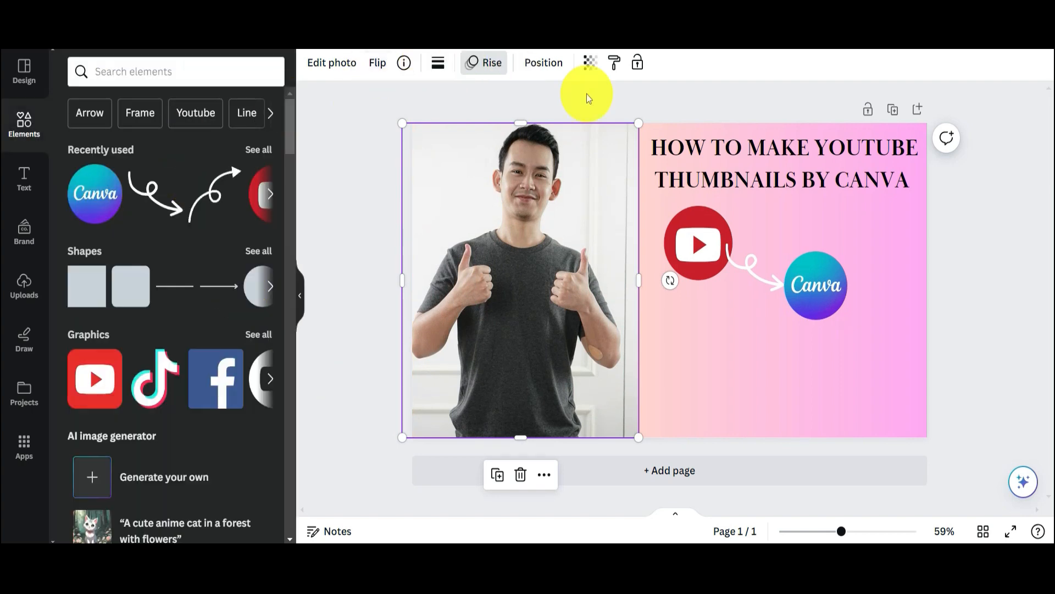
left_click(594, 94)
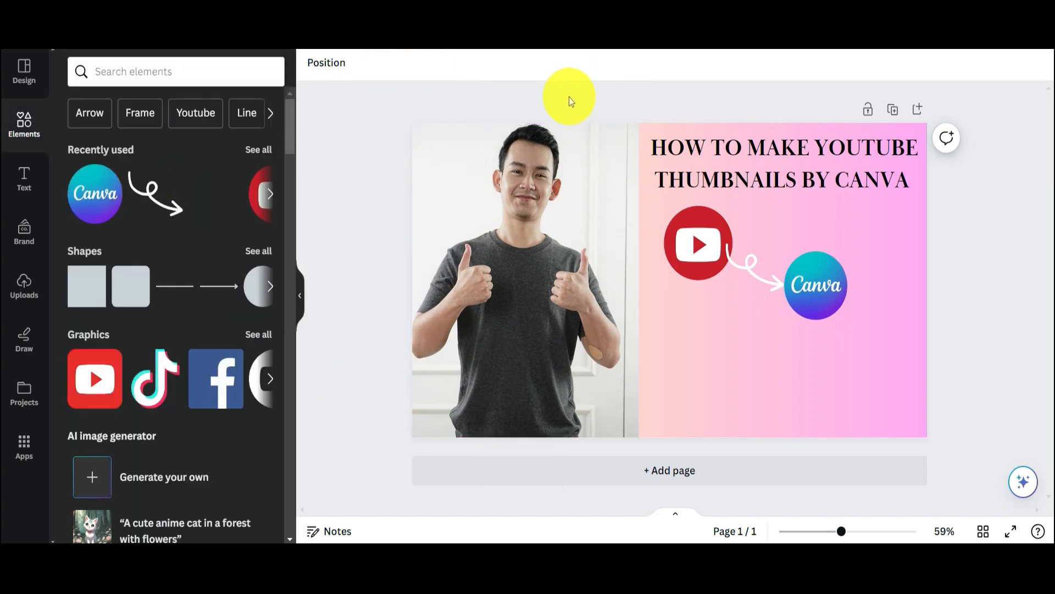
Search the elements for subscribe button and browse further through the graphics results
left_click(187, 72)
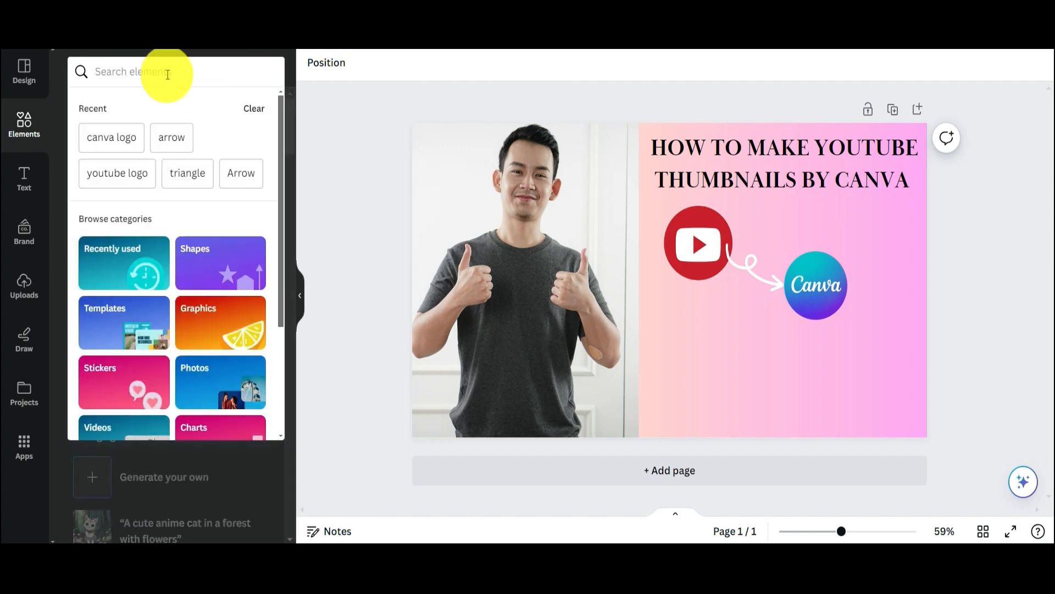
type("subs")
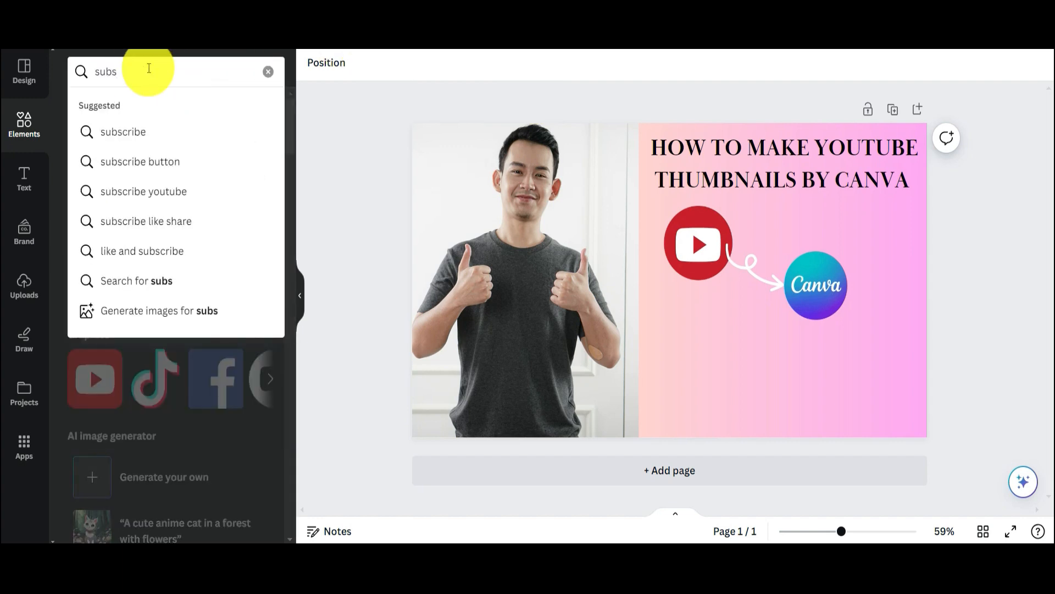
left_click(156, 163)
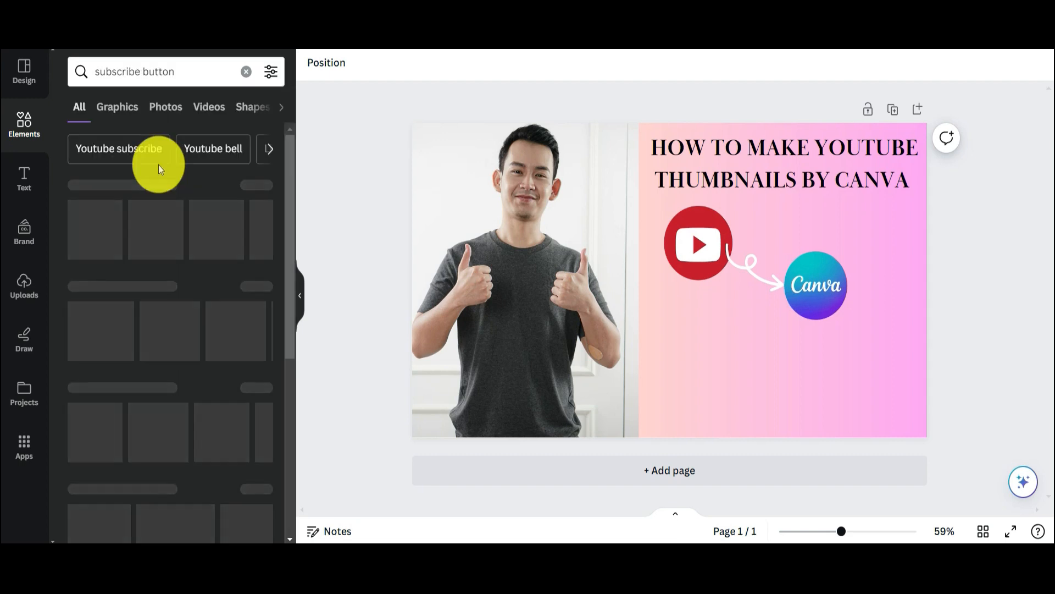
left_click(270, 236)
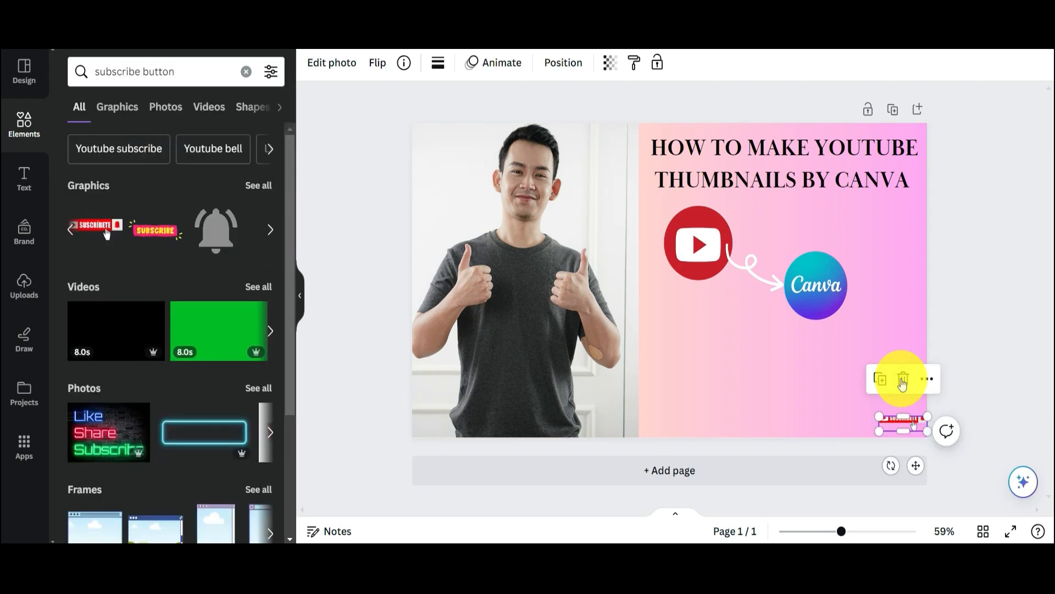
Delete the small SUSCRÍBETE graphic and add the red SUBSCRIBE graphic with the white hand pointer
left_click(903, 379)
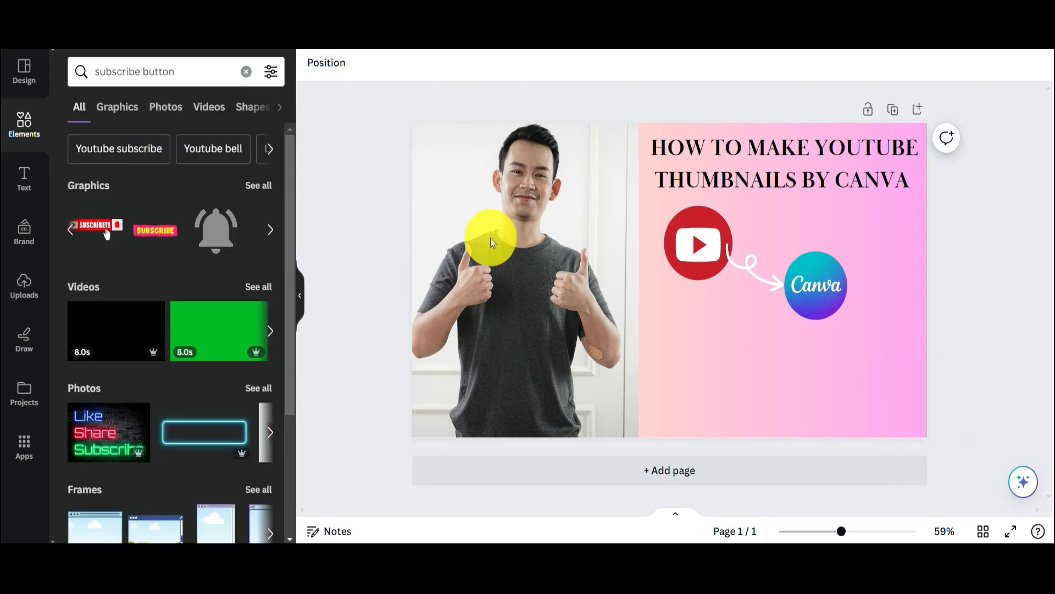
left_click(72, 229)
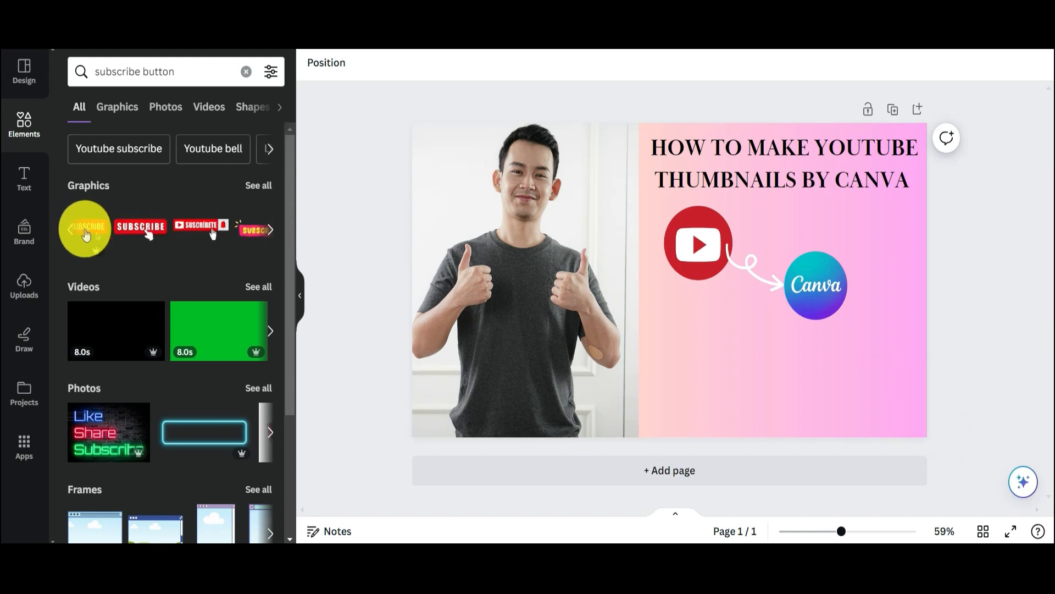
left_click(222, 235)
Shrink the SUBSCRIBE graphic and place it in the lower-right corner of the thumbnail
mouse_move(441, 279)
left_mouse_down()
mouse_move(431, 278)
mouse_move(441, 281)
left_mouse_up()
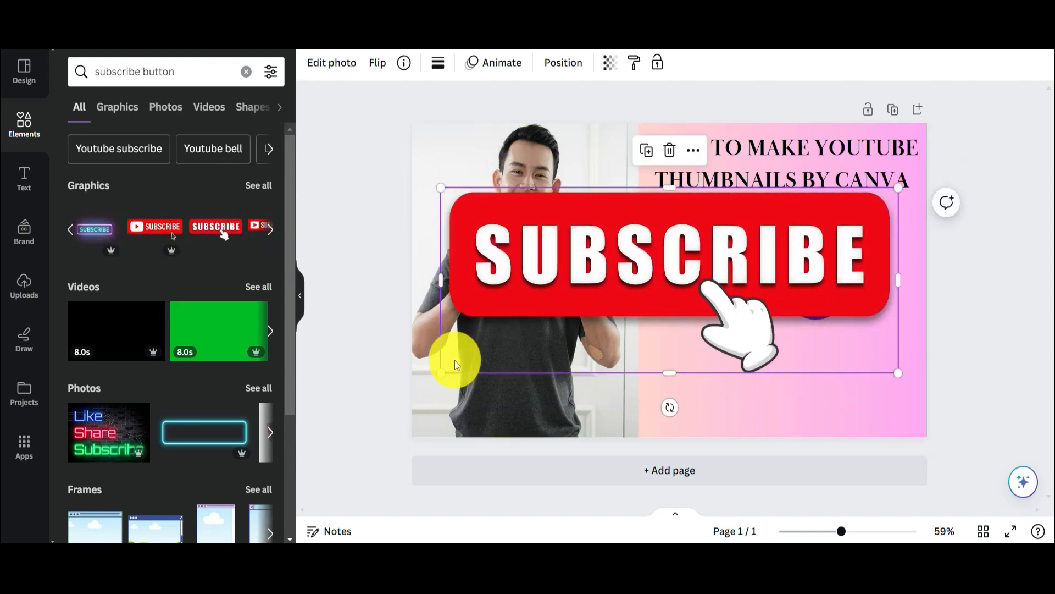
left_click_drag(441, 373, 801, 199)
left_click_drag(814, 195, 876, 417)
Shift the Canva logo and arrow to the right, then enlarge the YouTube logo and set it slightly lower
left_click_drag(798, 277, 858, 297)
left_click_drag(764, 274, 813, 286)
left_click_drag(690, 250, 708, 265)
left_click_drag(682, 224, 697, 280)
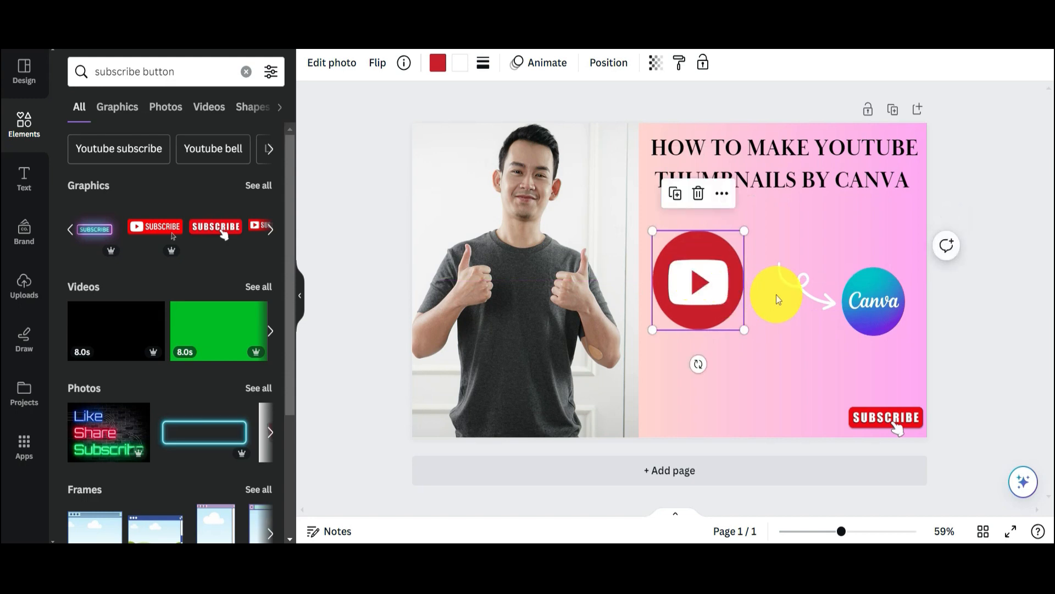
Move the curly arrow to the YouTube logo's right edge and enlarge it to reach the Canva logo
left_click(782, 289)
left_click_drag(782, 290, 748, 298)
left_click_drag(801, 325, 831, 322)
Try to enlarge the Canva logo by stretching its side and top edges
mouse_move(884, 349)
left_mouse_down()
mouse_move(899, 355)
mouse_move(879, 342)
mouse_move(897, 355)
left_mouse_up()
mouse_move(857, 287)
left_mouse_down()
mouse_move(857, 275)
mouse_move(866, 297)
mouse_move(863, 279)
left_mouse_up()
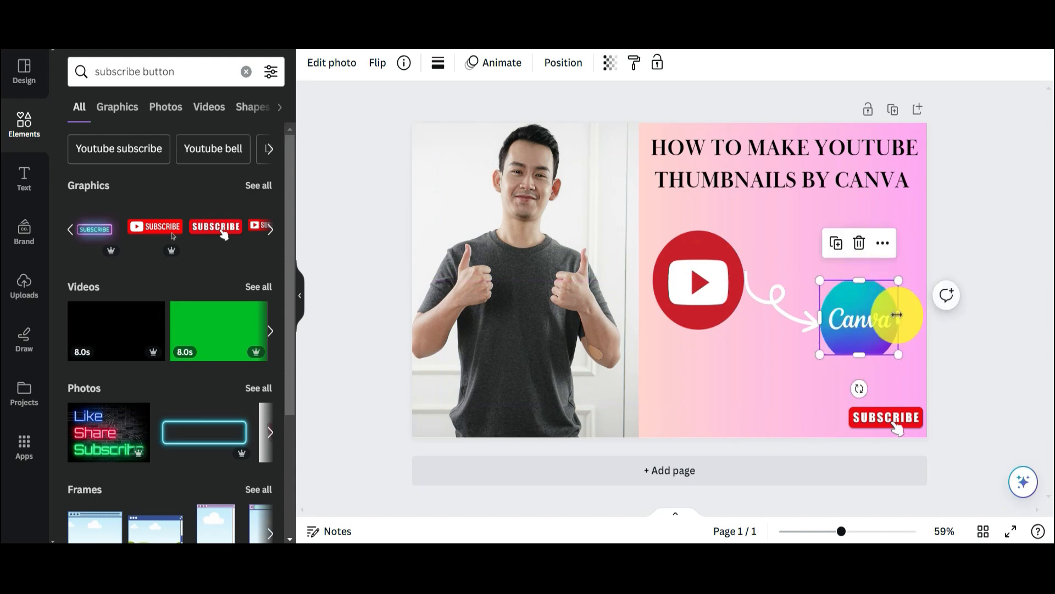
mouse_move(890, 314)
left_mouse_down()
mouse_move(901, 320)
mouse_move(880, 319)
mouse_move(893, 329)
left_mouse_up()
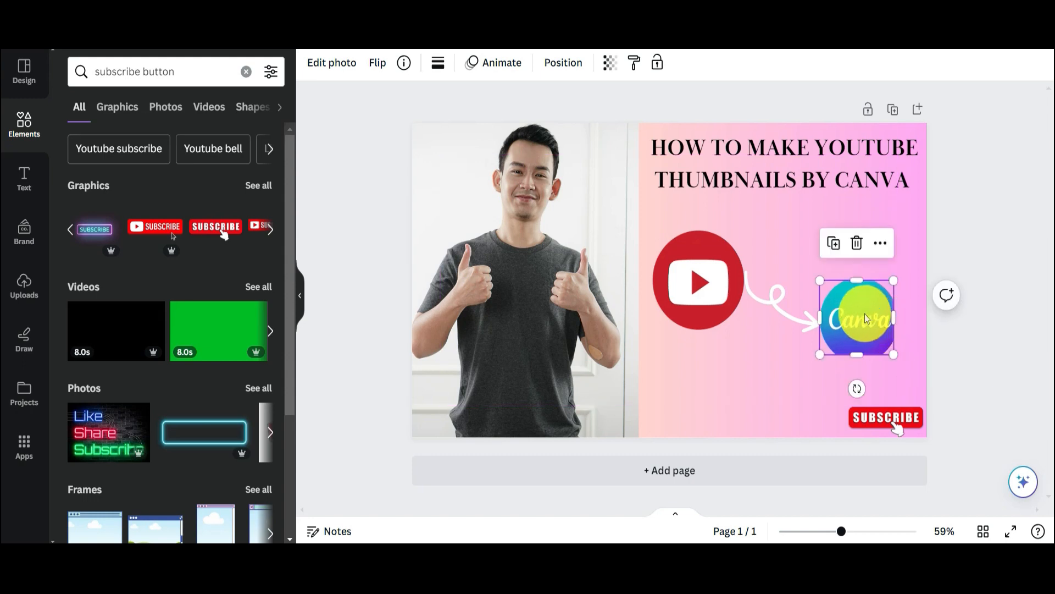
right_click(865, 313)
key("Escape")
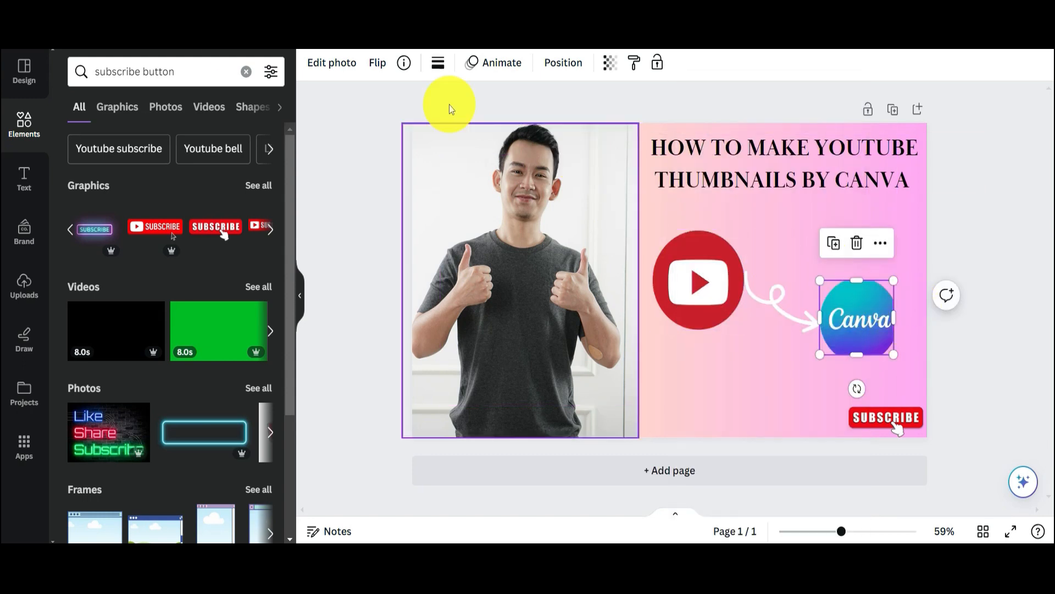
Undo the last edge adjustments to the Canva logo
left_click(251, 49)
left_click(250, 49)
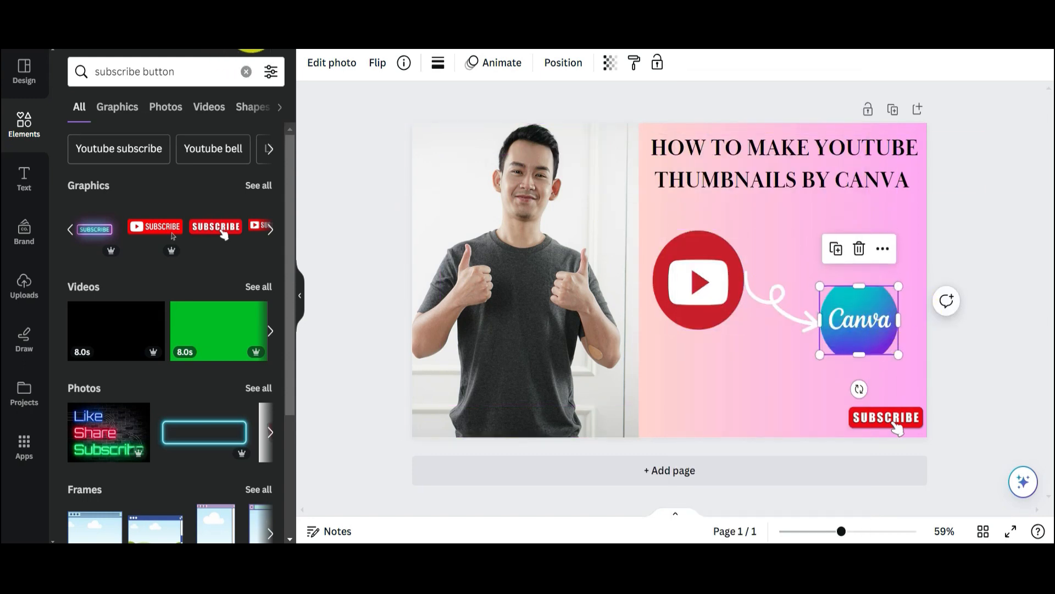
left_click(251, 48)
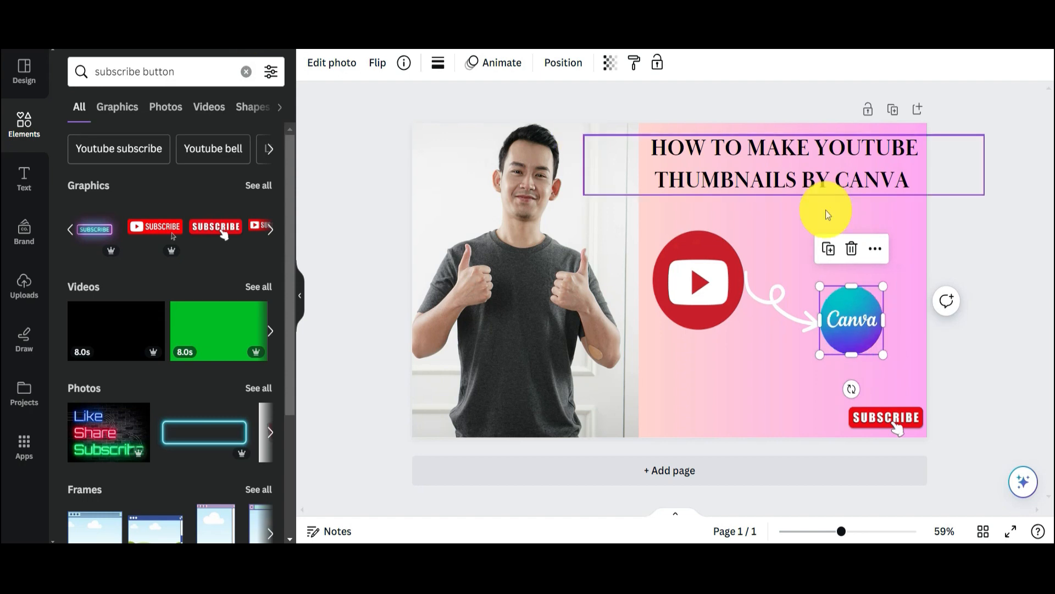
Enlarge the Canva logo proportionally to about 211 × 211, close to the YouTube logo's size
left_click(980, 351)
left_click(845, 328)
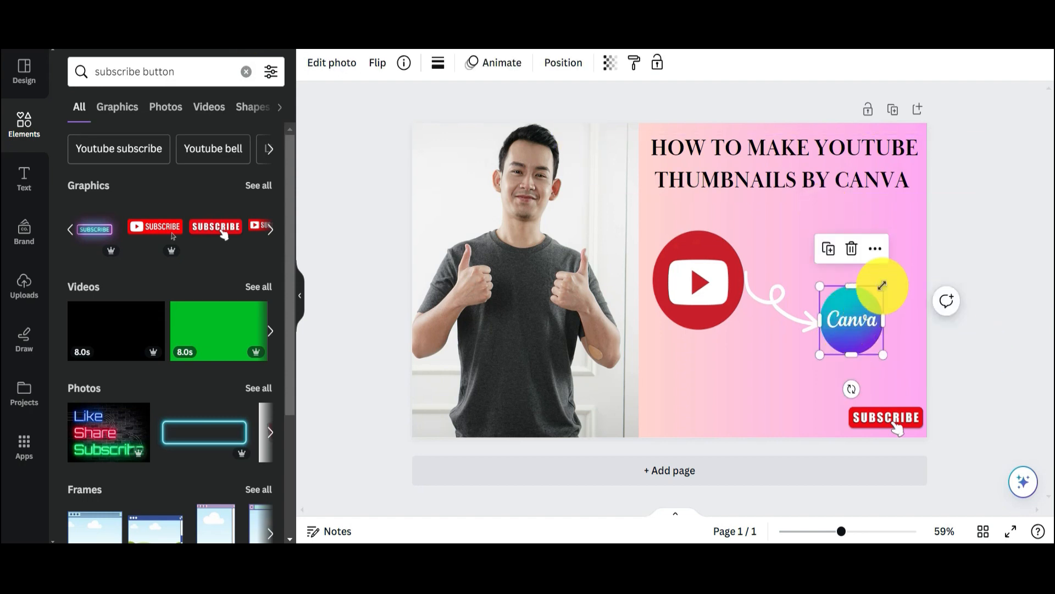
left_click_drag(884, 286, 902, 253)
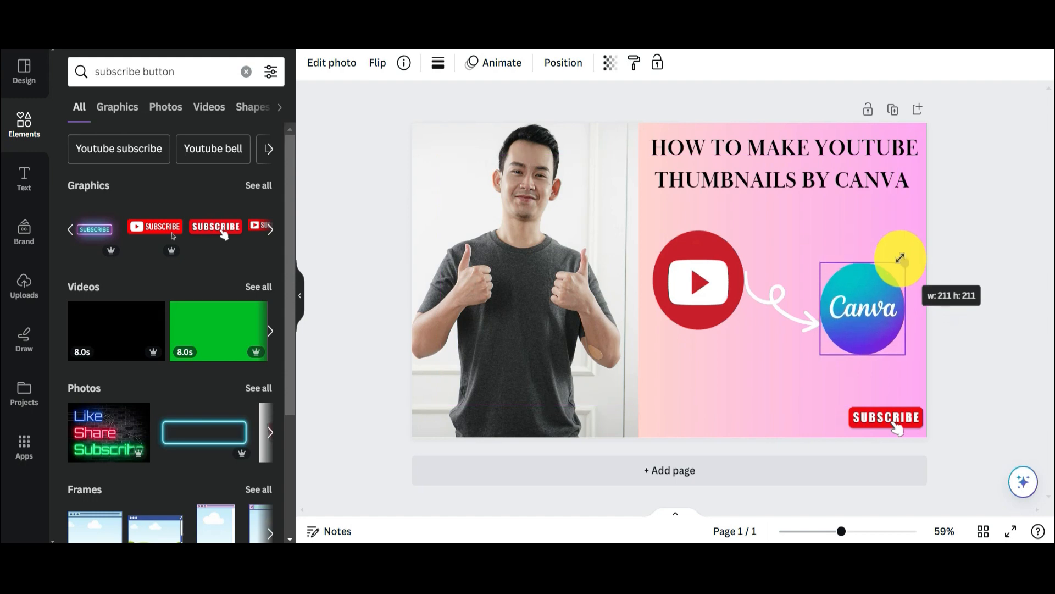
left_click(1004, 381)
Lower the Canva logo to line up with the arrow's tip and move the title slightly down
mouse_move(842, 295)
left_mouse_down()
mouse_move(843, 319)
mouse_move(844, 305)
left_mouse_up()
mouse_move(776, 149)
left_mouse_down()
mouse_move(782, 174)
mouse_move(776, 166)
left_mouse_up()
left_click(1001, 278)
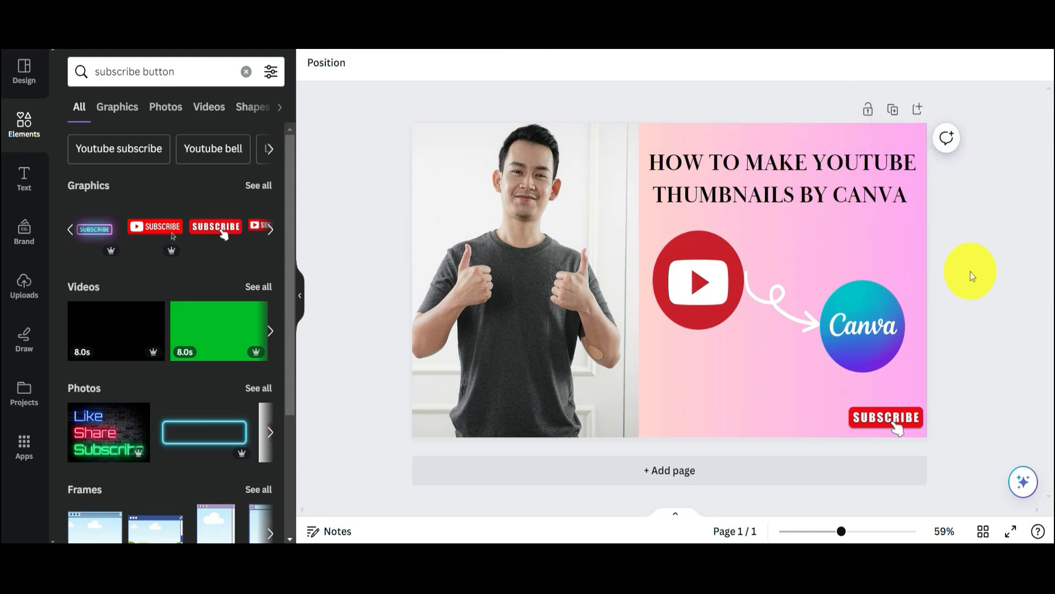